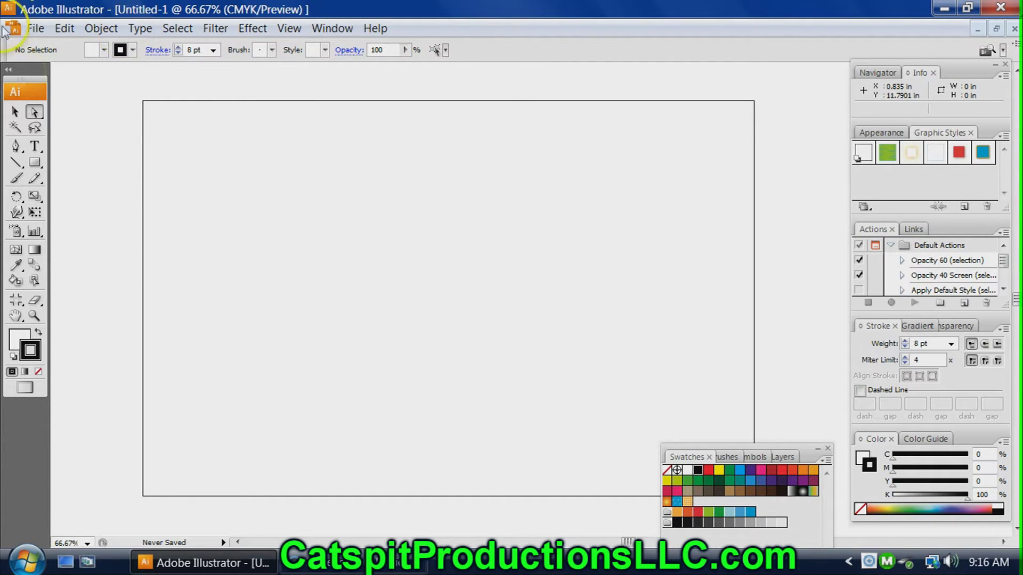
Draw a rectangle about 14.25 in wide and 4.04 in high across the upper half of the artboard.
click(38, 167)
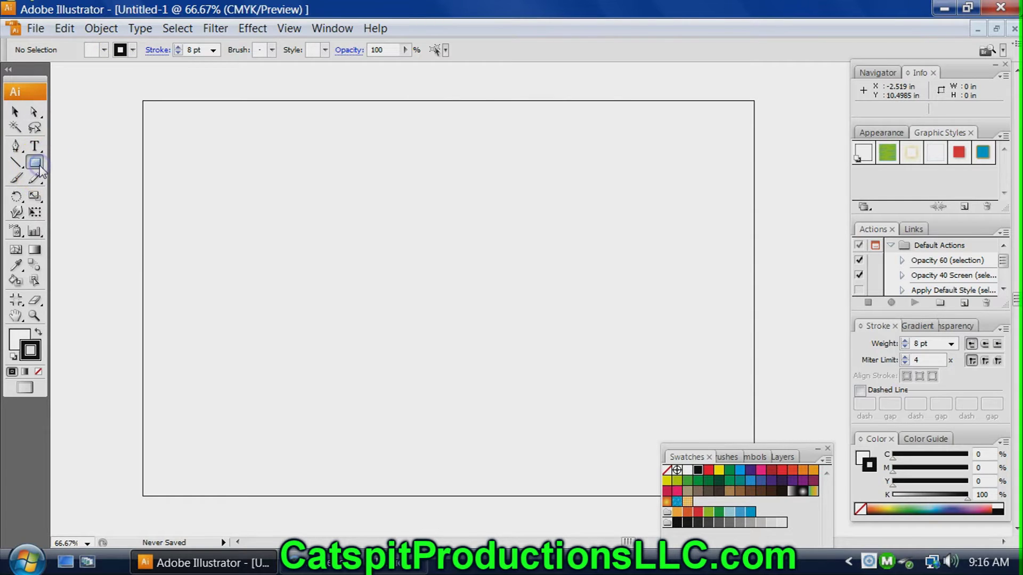
drag(38, 167, 85, 164)
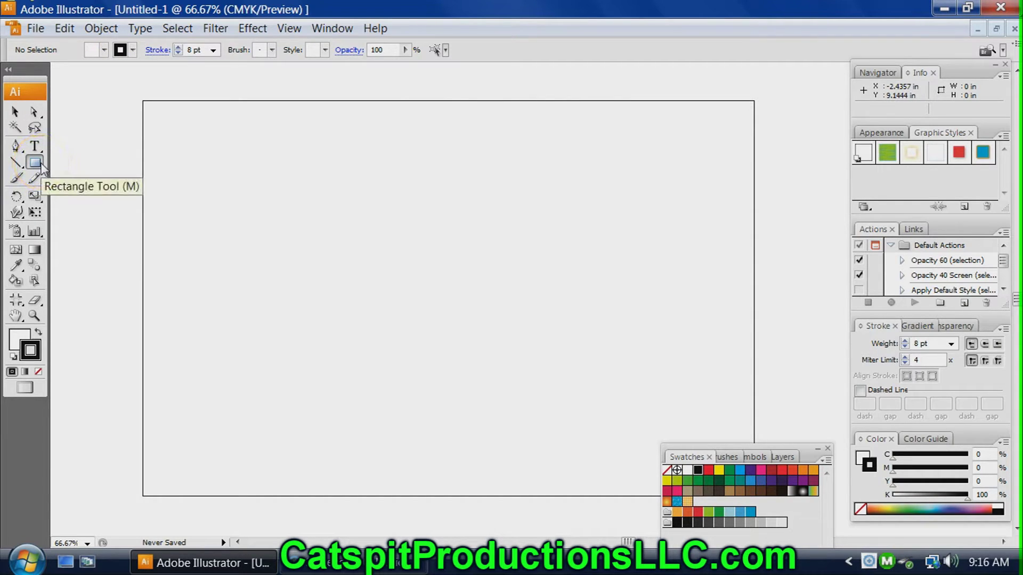
mouse_move(190, 171)
mouse_down()
mouse_move(487, 308)
mouse_move(702, 315)
mouse_up()
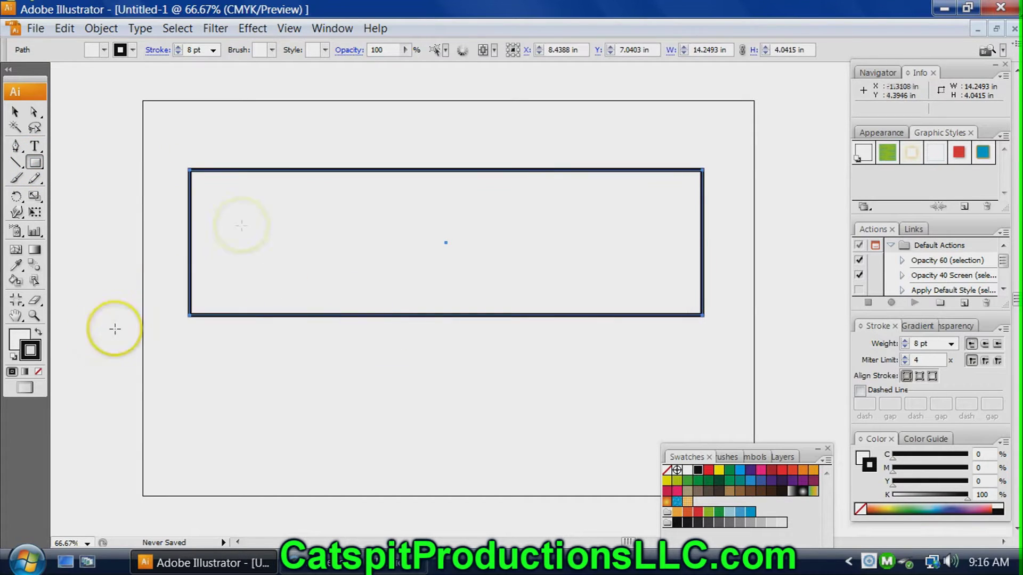
Fill the rectangle with dark red, hex 8C0303, and deselect it.
click(15, 112)
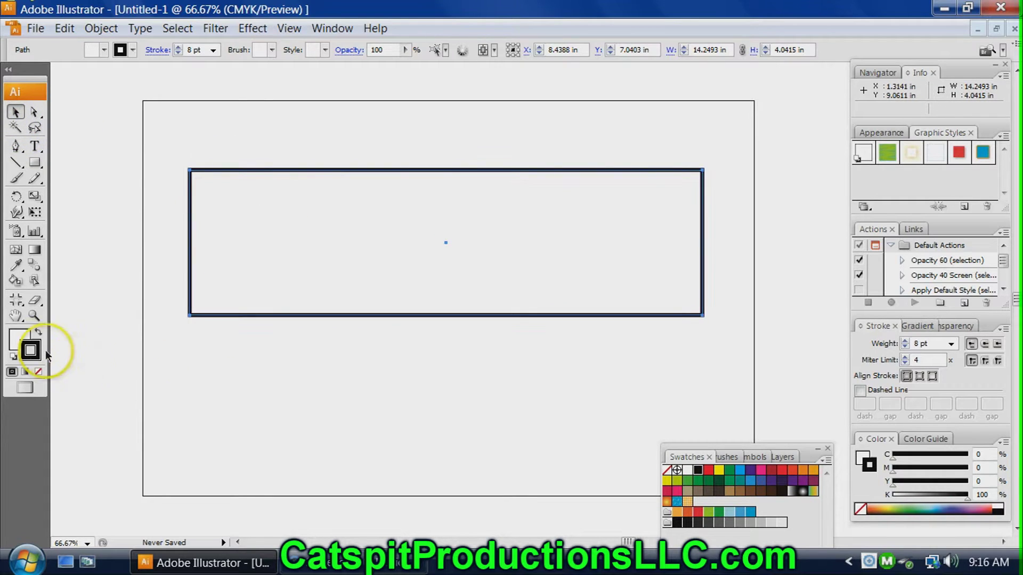
click(20, 334)
double_click(19, 338)
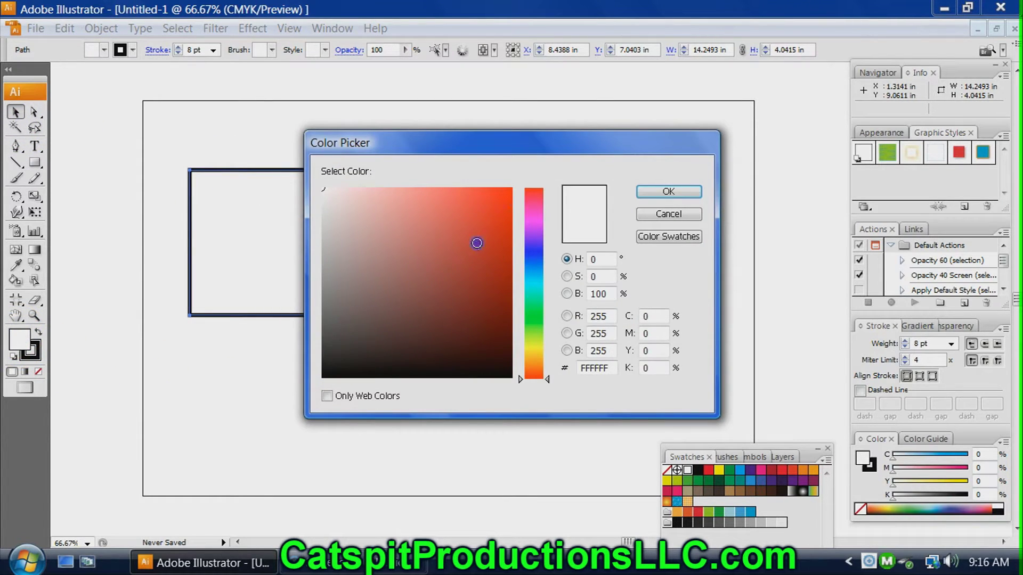
drag(478, 242, 509, 248)
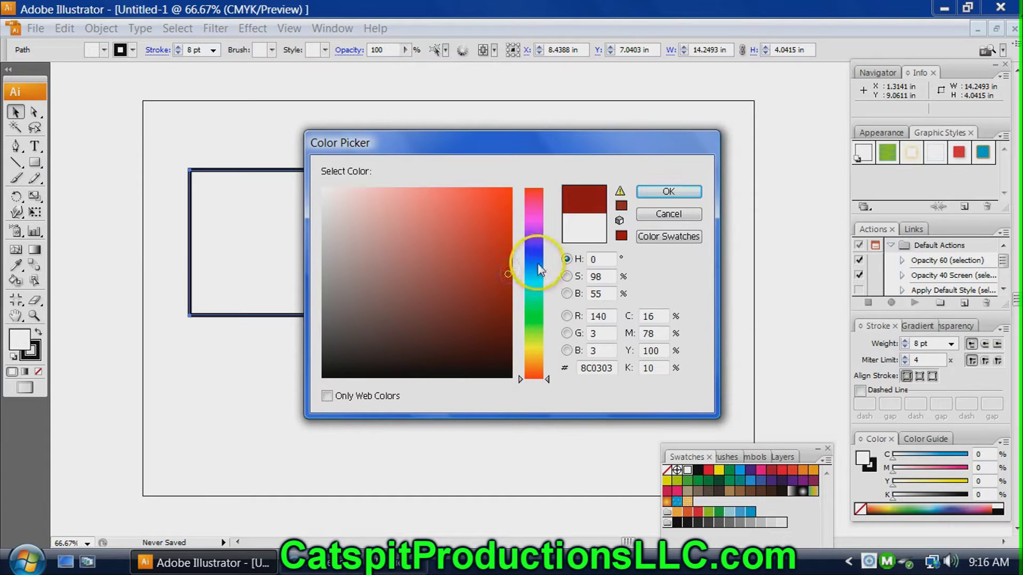
click(656, 194)
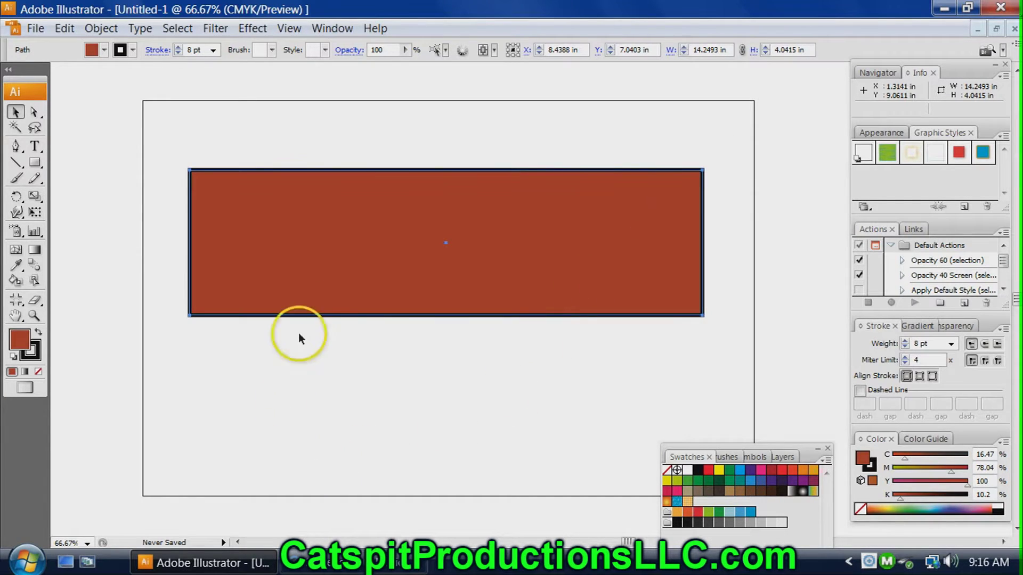
click(325, 123)
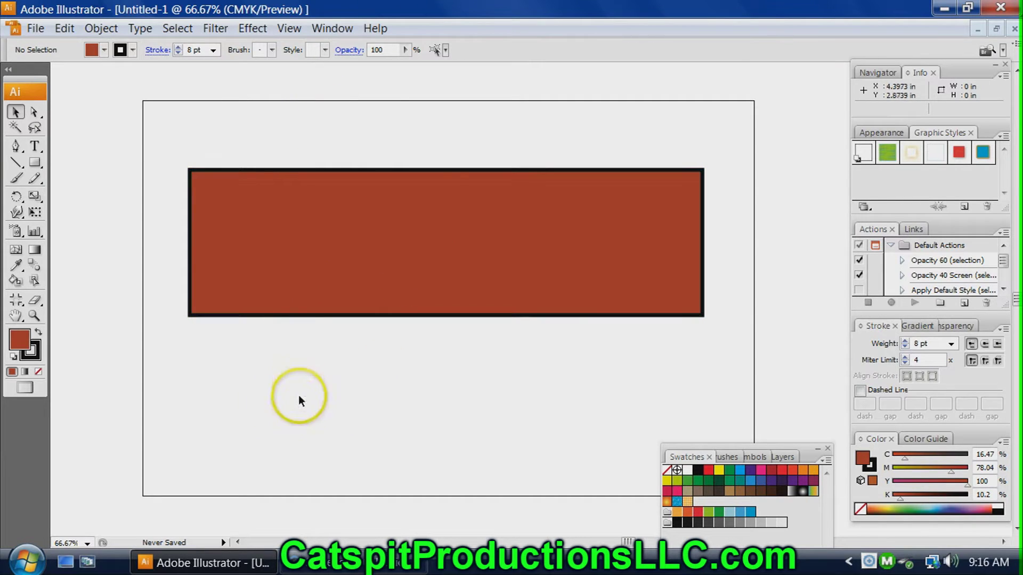
Add the point text "CATSPIT" on the empty artboard area below the red rectangle.
click(141, 29)
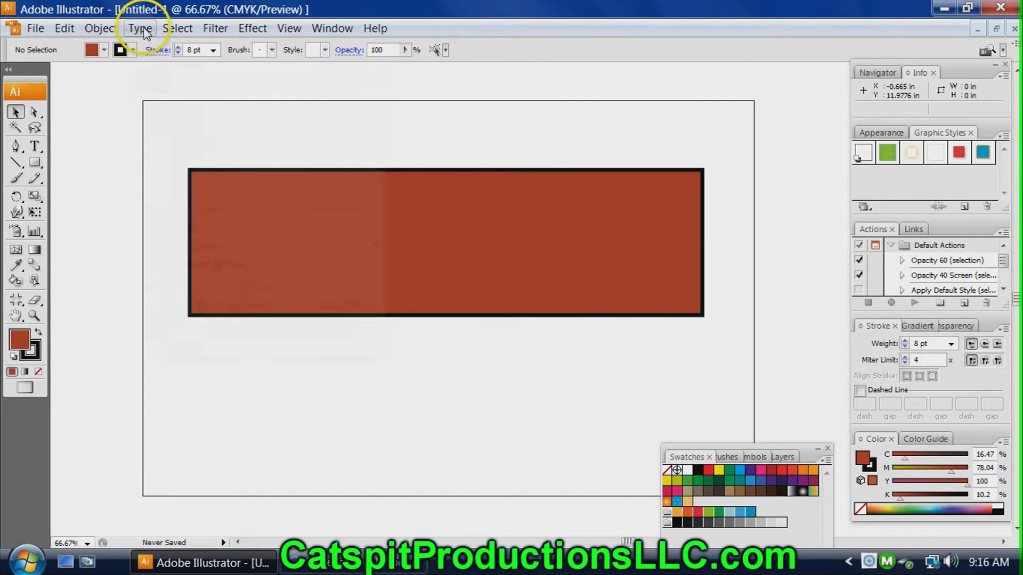
click(147, 30)
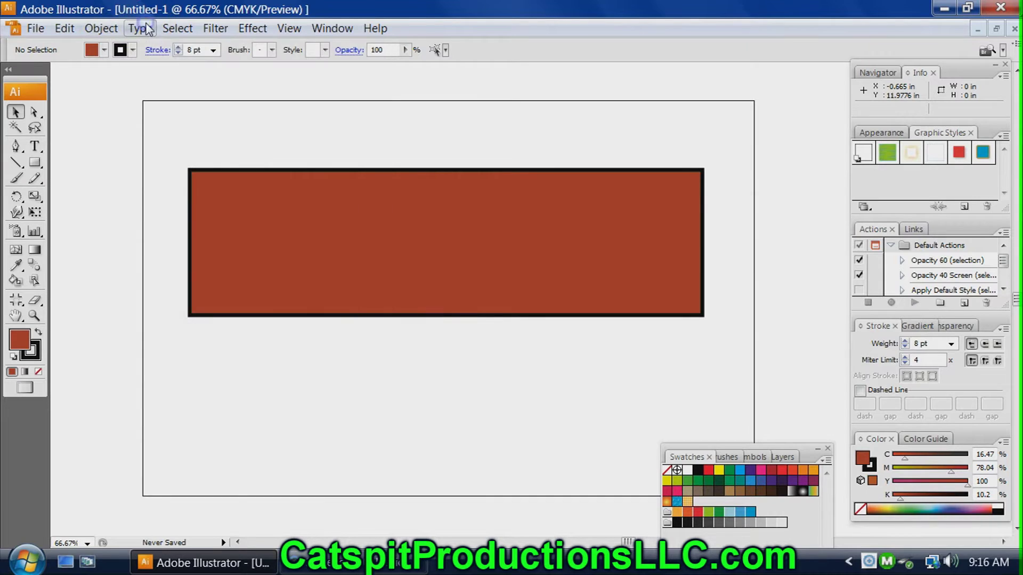
click(41, 150)
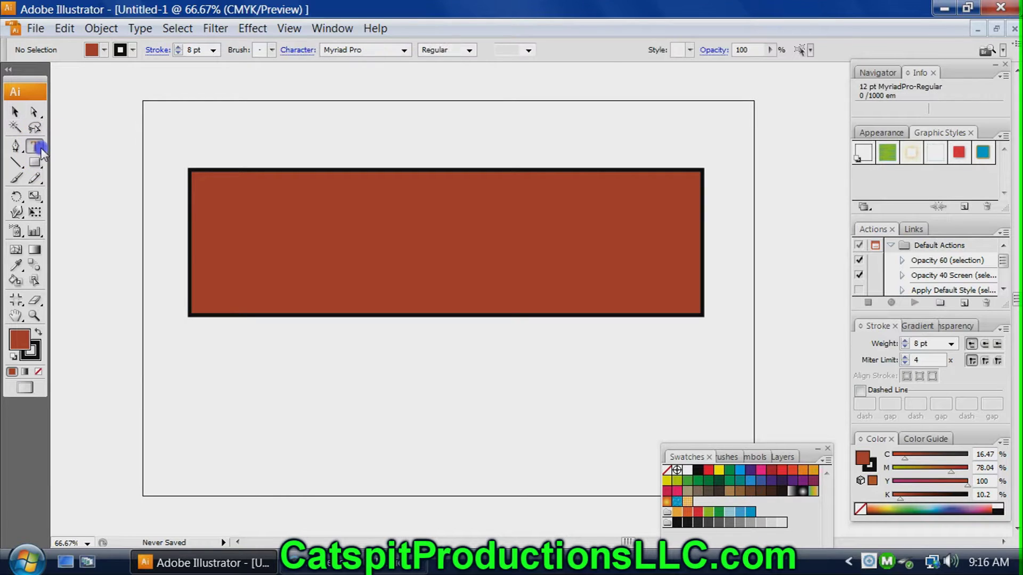
click(235, 394)
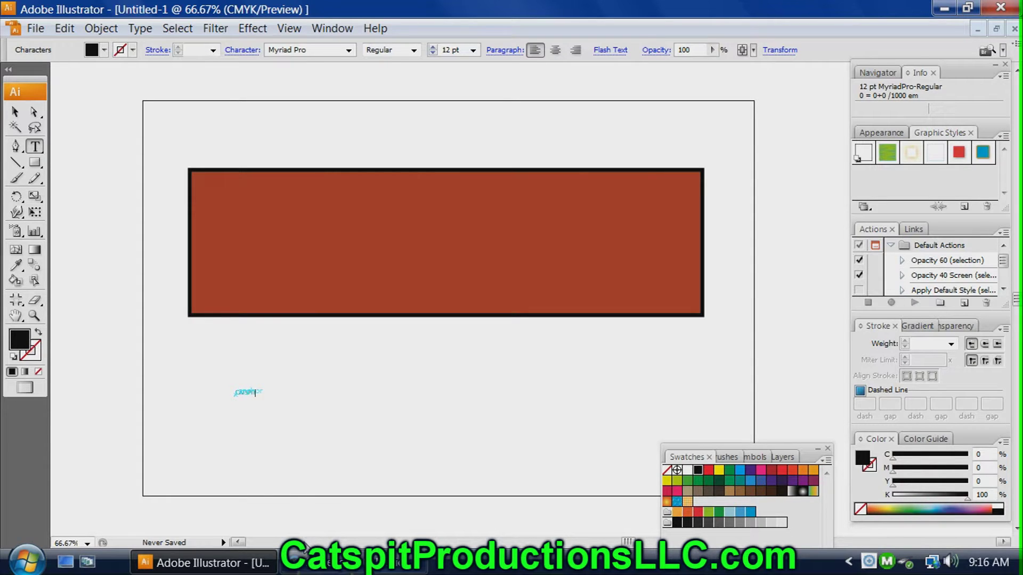
Set the CATSPIT text to 25 pt and scale it freely to about 11.6 in wide and 2.8 in high.
drag(258, 400, 224, 393)
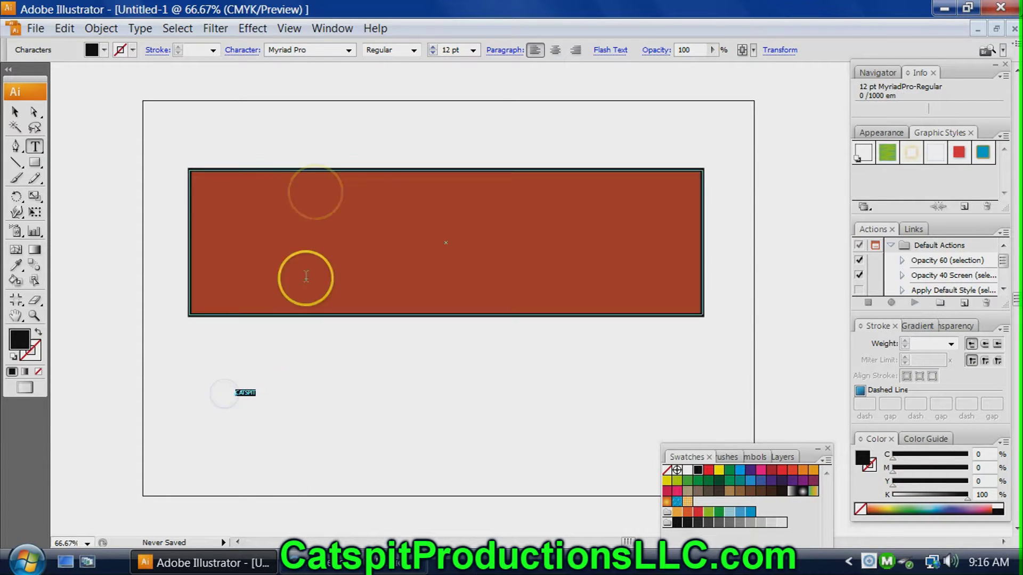
click(432, 48)
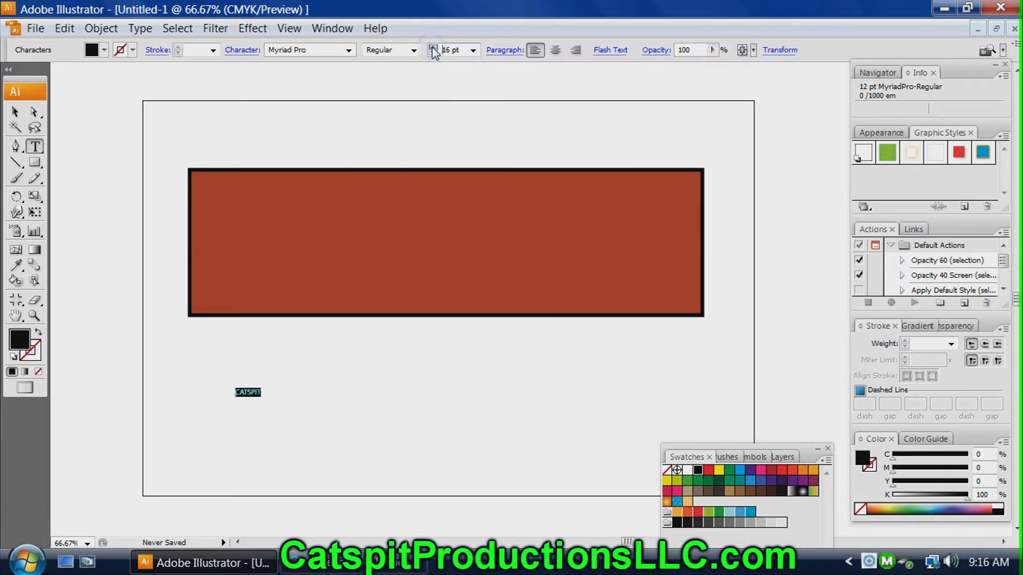
click(433, 48)
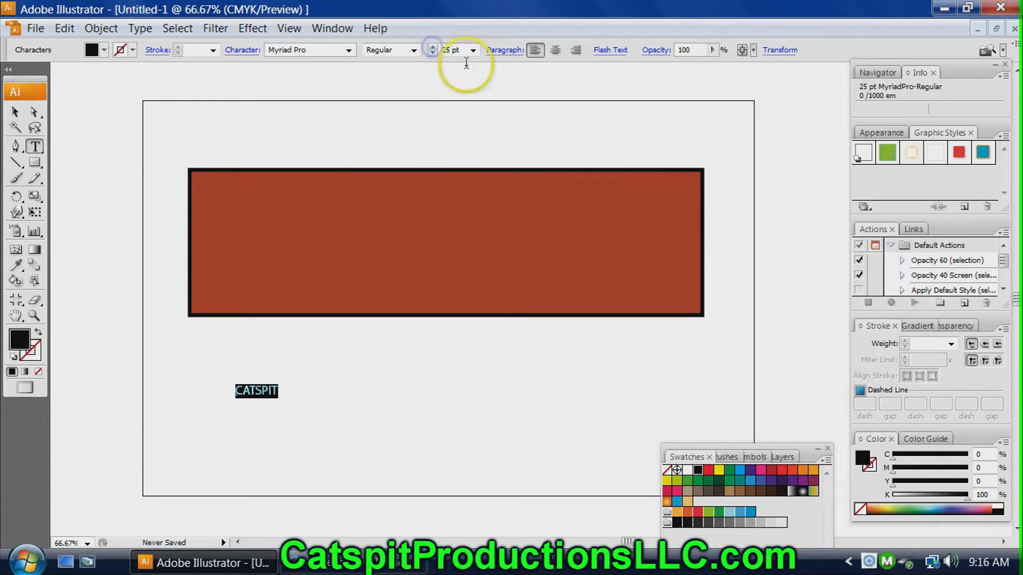
click(35, 213)
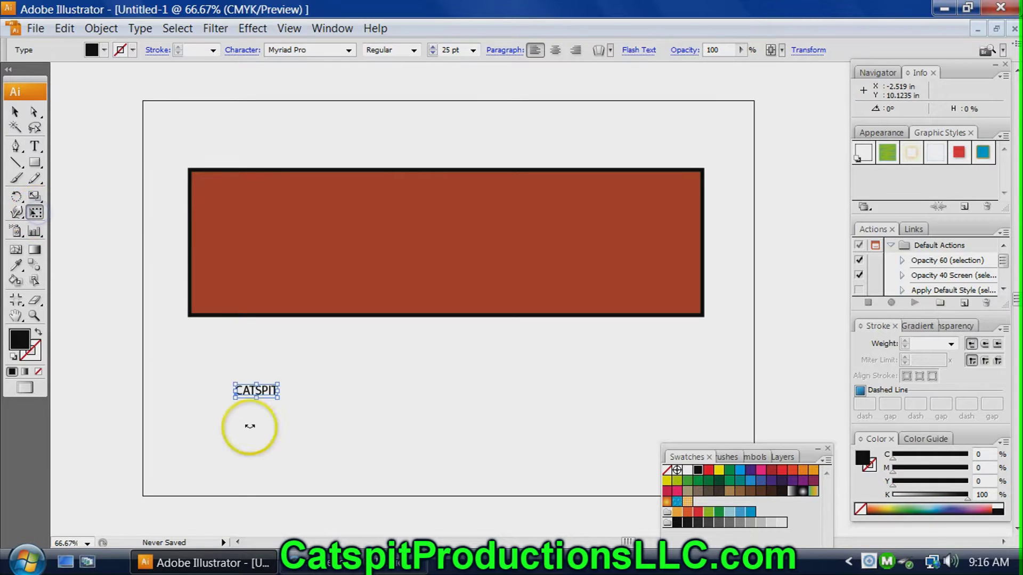
drag(276, 397, 654, 483)
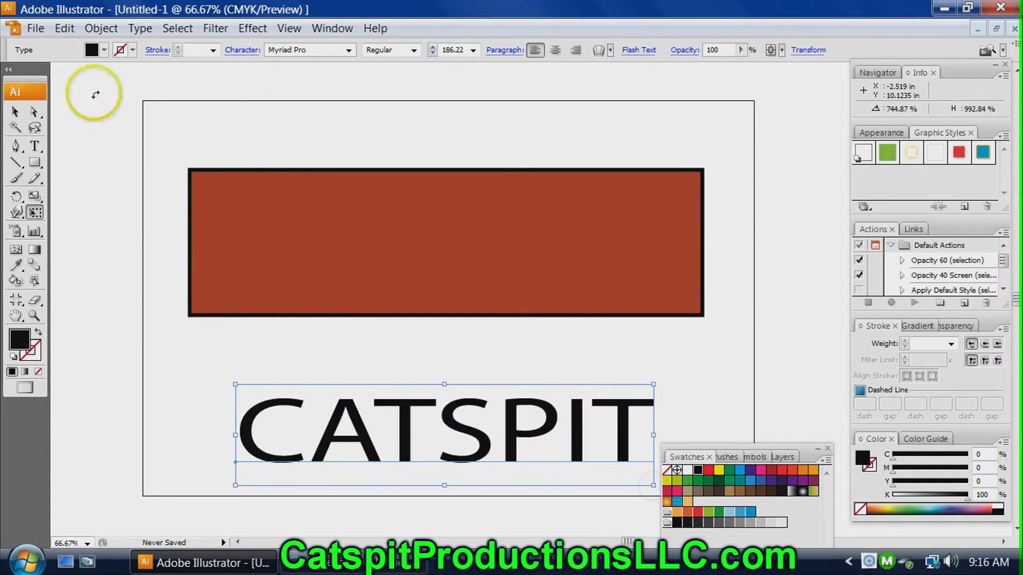
Move the CATSPIT text up onto the middle of the red rectangle.
click(15, 112)
drag(418, 427, 405, 352)
click(397, 386)
click(407, 412)
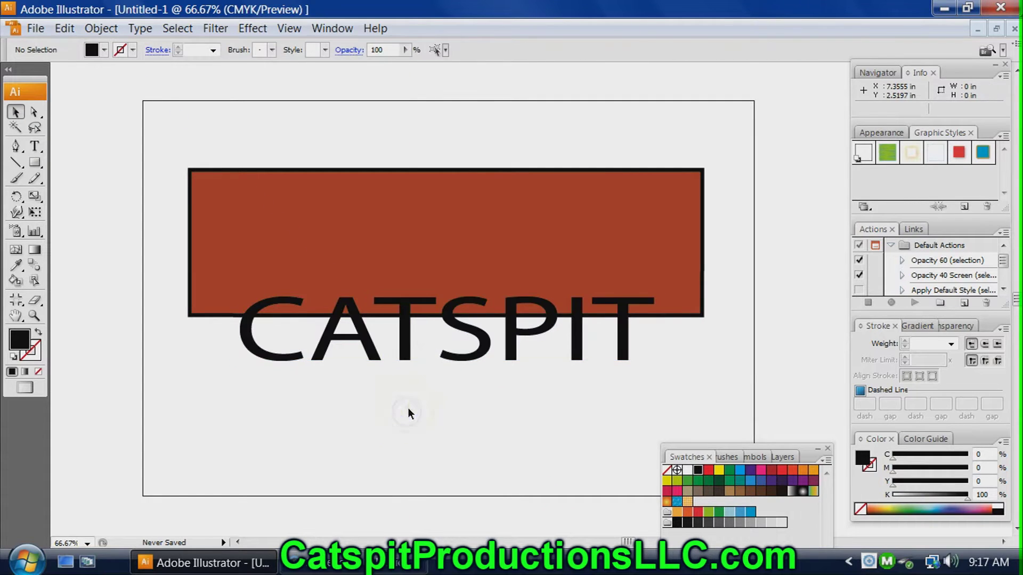
drag(551, 329, 550, 242)
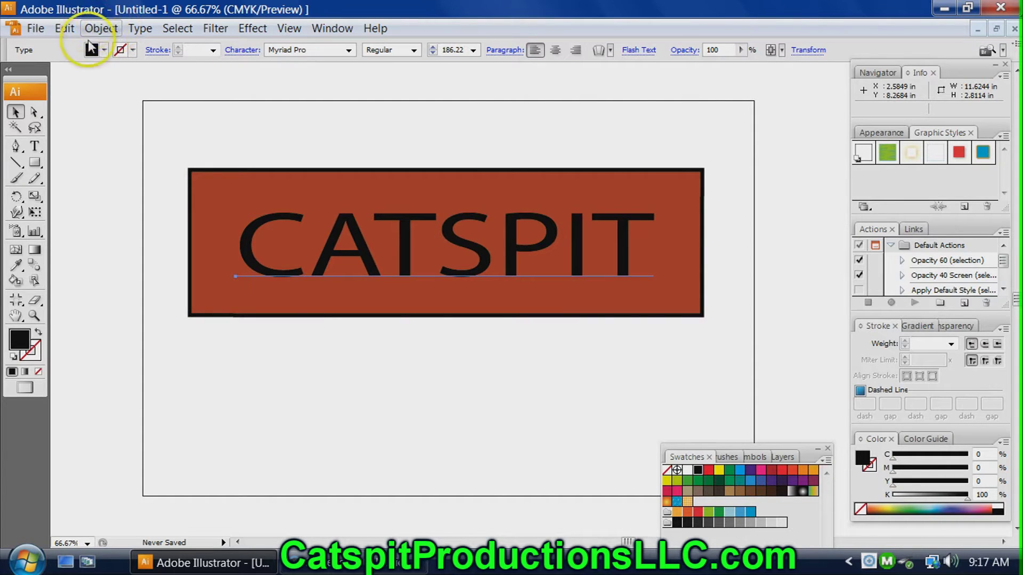
Send the CATSPIT text to the back, behind the red rectangle.
click(101, 29)
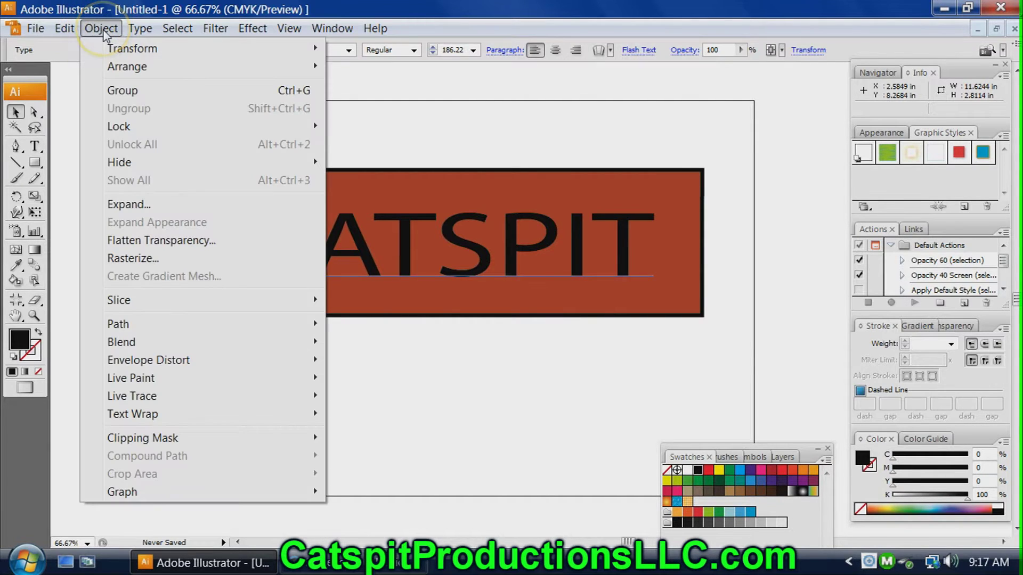
mouse_move(110, 66)
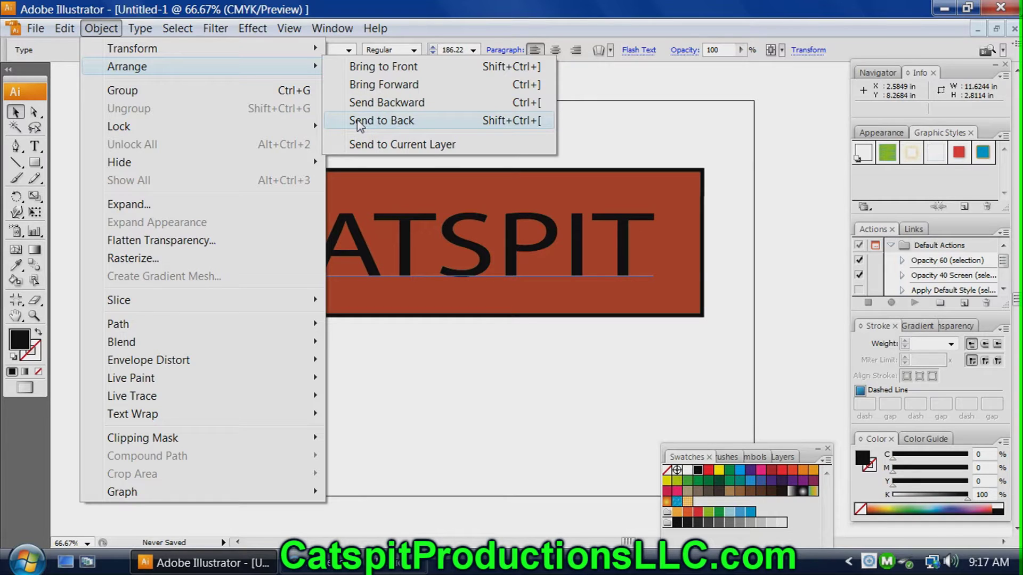
click(357, 122)
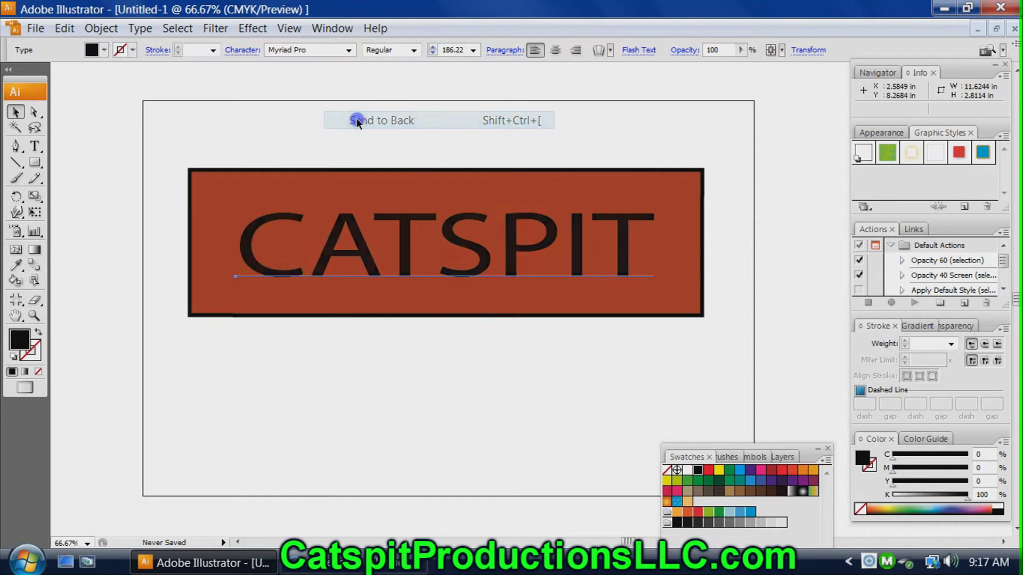
click(359, 257)
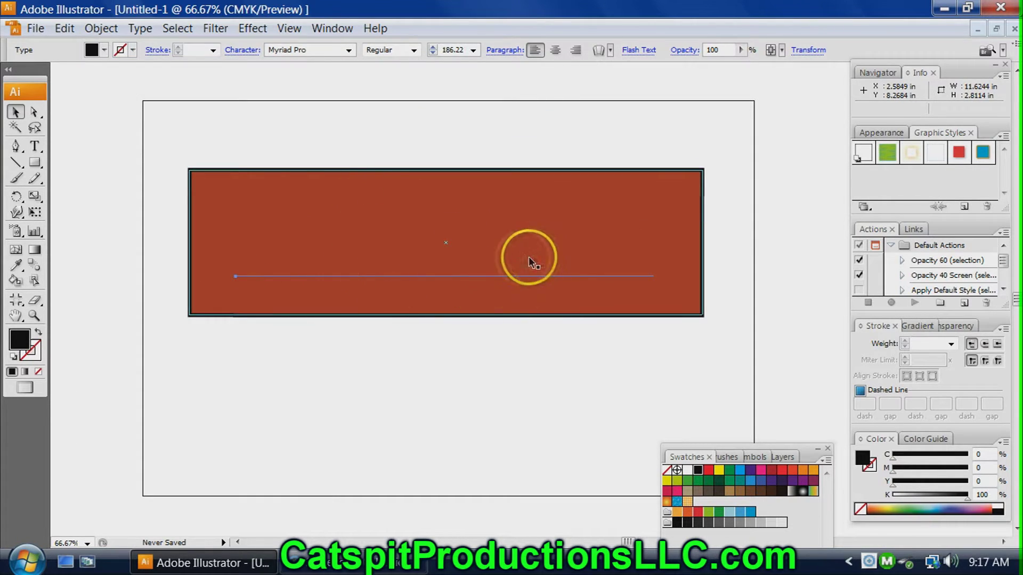
click(514, 277)
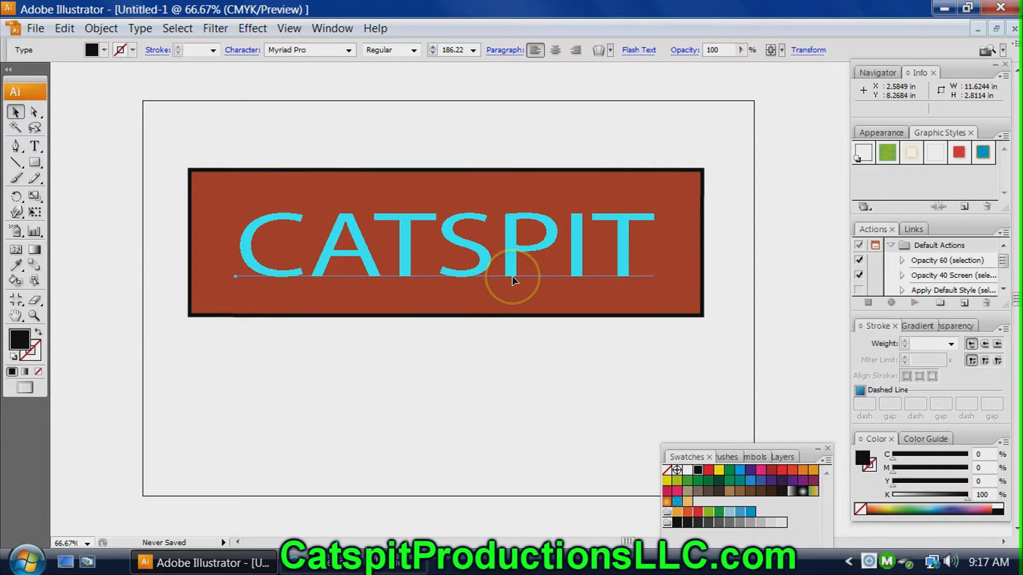
key(ctrl+shift+bracketleft)
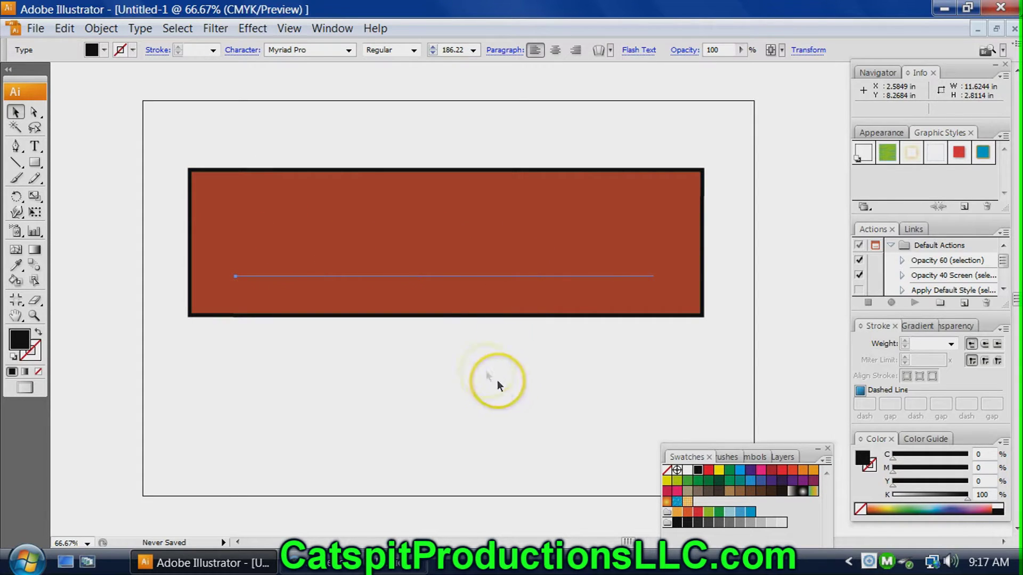
Move the red rectangle down about 2.4 in and shift the CATSPIT text slightly upward.
drag(463, 317, 466, 405)
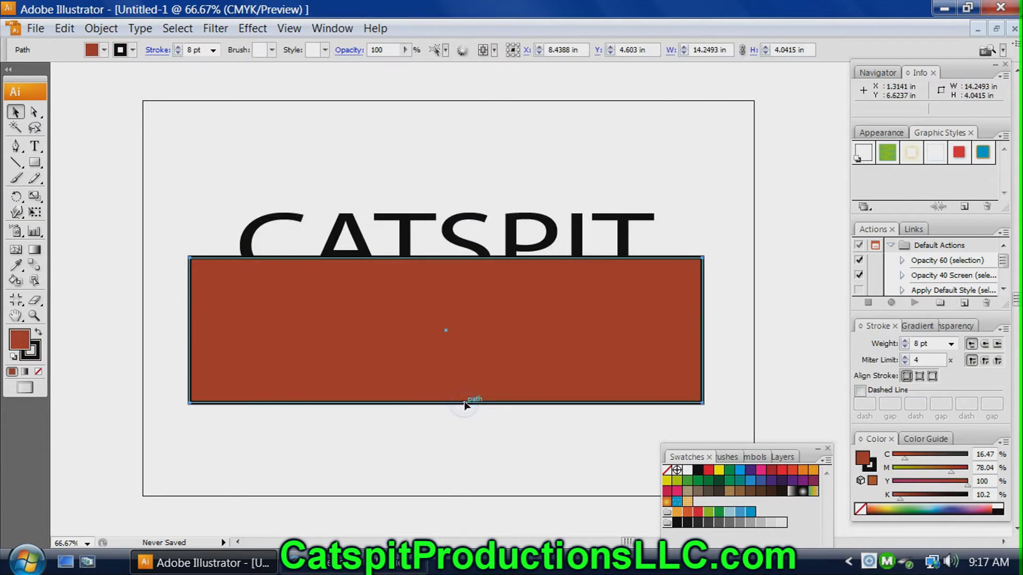
click(337, 161)
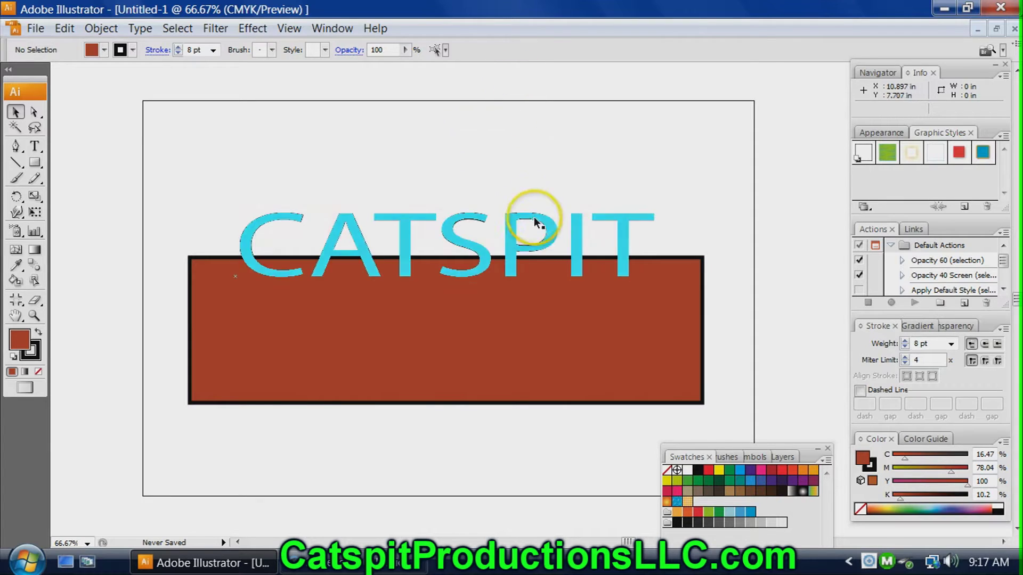
mouse_move(533, 219)
mouse_down()
mouse_move(529, 210)
mouse_move(526, 221)
mouse_up()
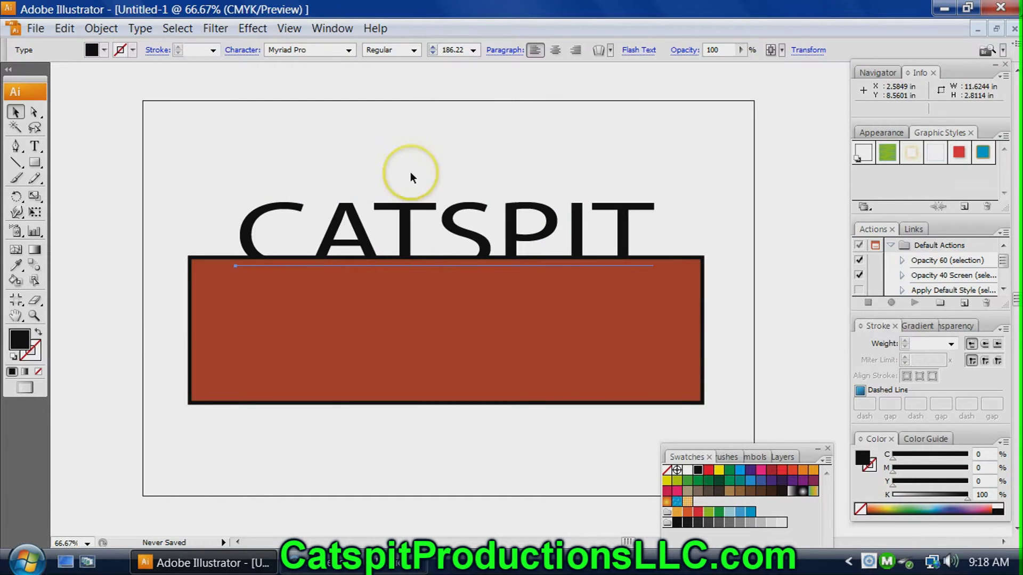
mouse_move(406, 233)
mouse_down()
mouse_move(403, 220)
mouse_move(405, 241)
mouse_up()
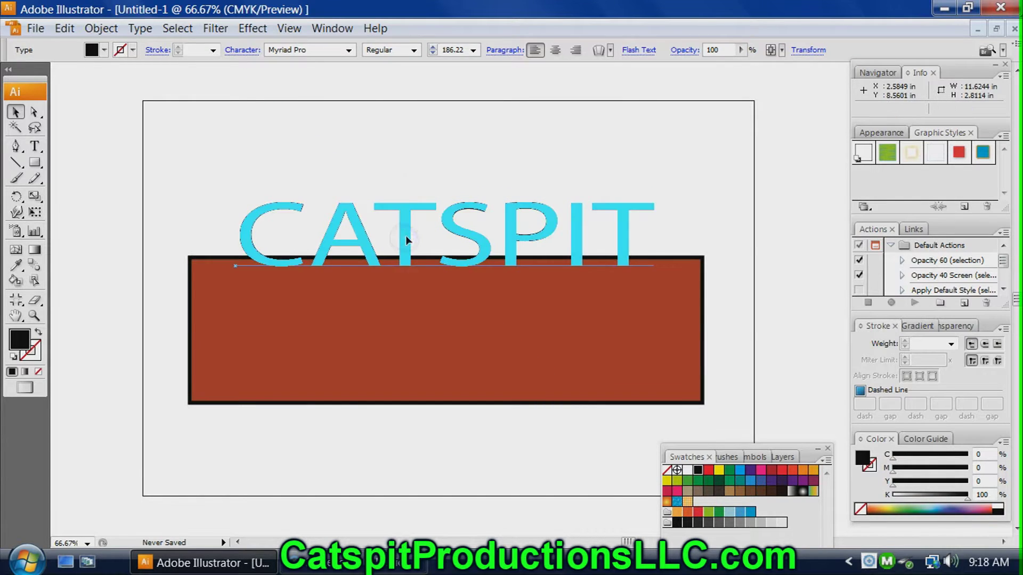
click(405, 157)
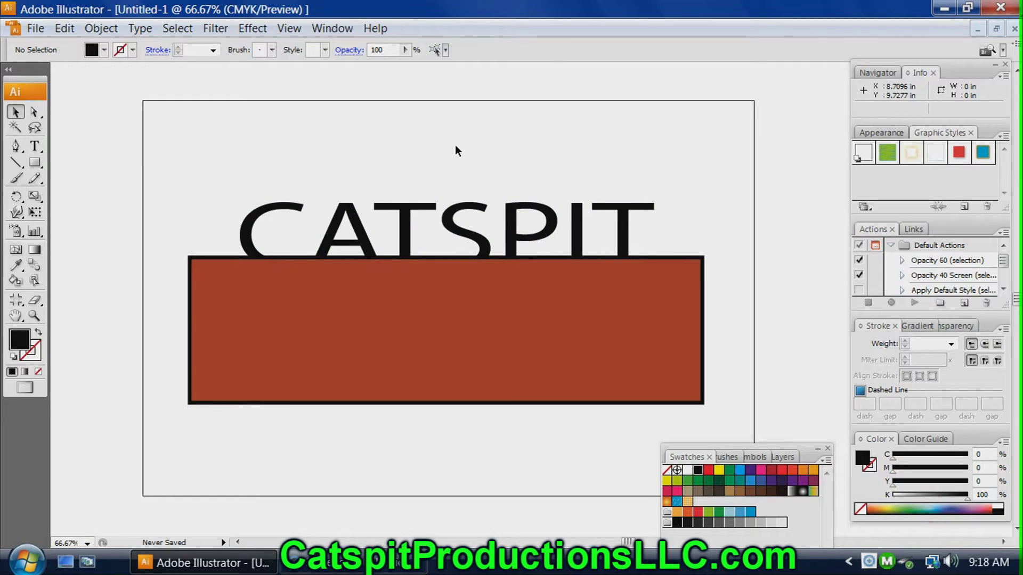
Reposition the CATSPIT text so that its lower part lies behind the red rectangle's upper edge.
click(410, 200)
drag(406, 222, 401, 213)
click(420, 165)
click(379, 142)
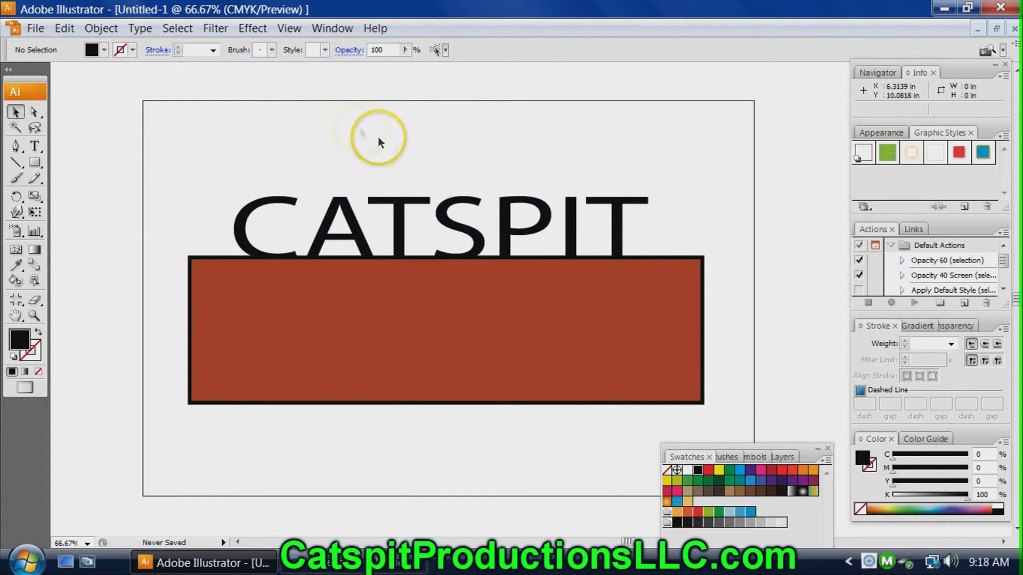
click(400, 229)
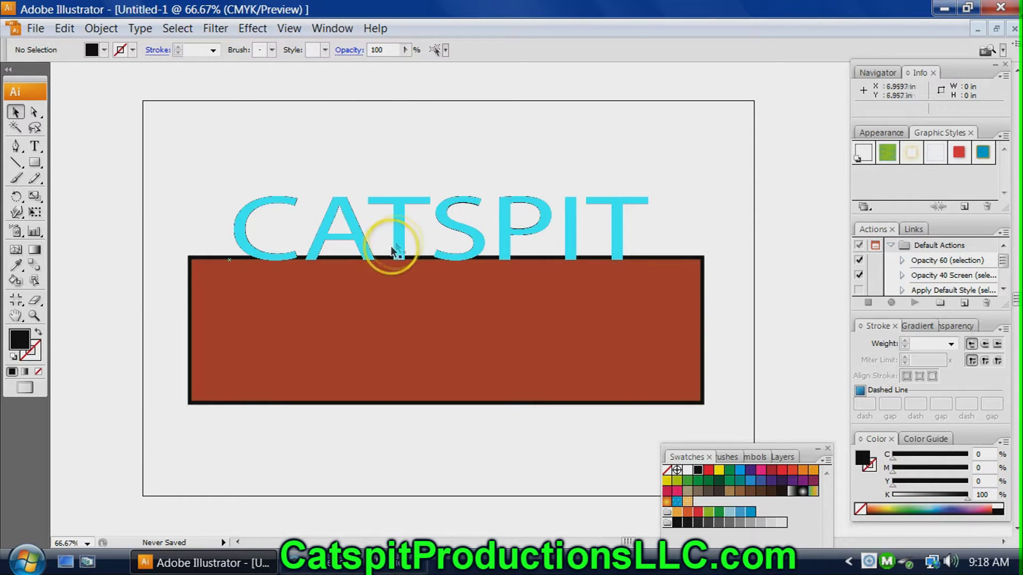
drag(399, 236, 399, 269)
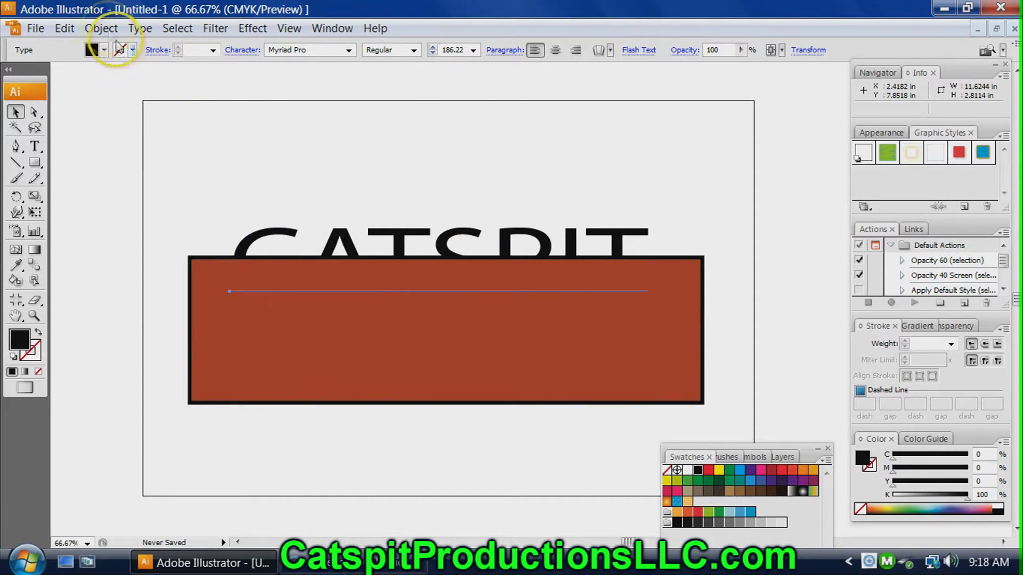
drag(335, 235, 400, 255)
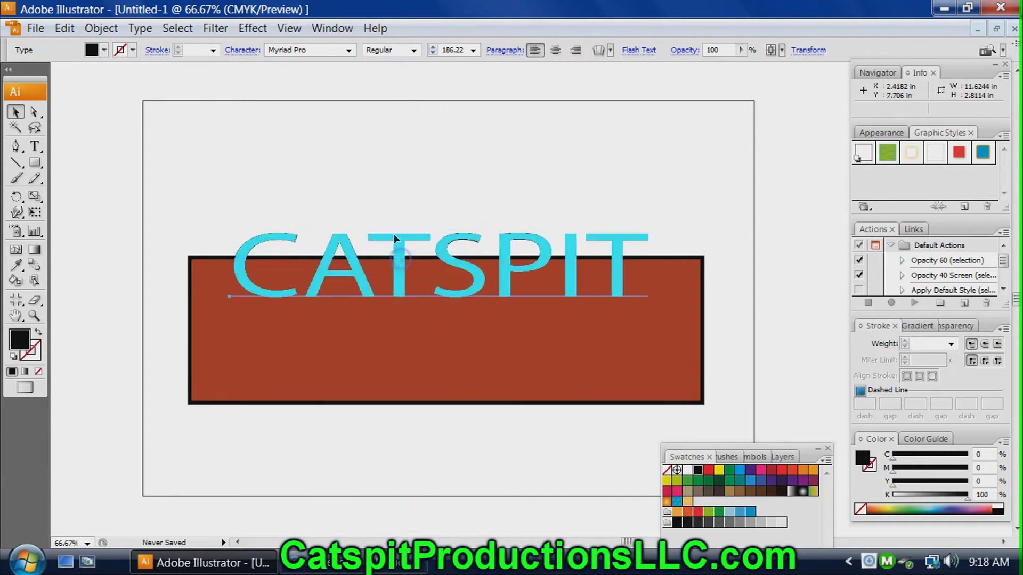
Bring the CATSPIT text to the front, over the red rectangle.
click(101, 28)
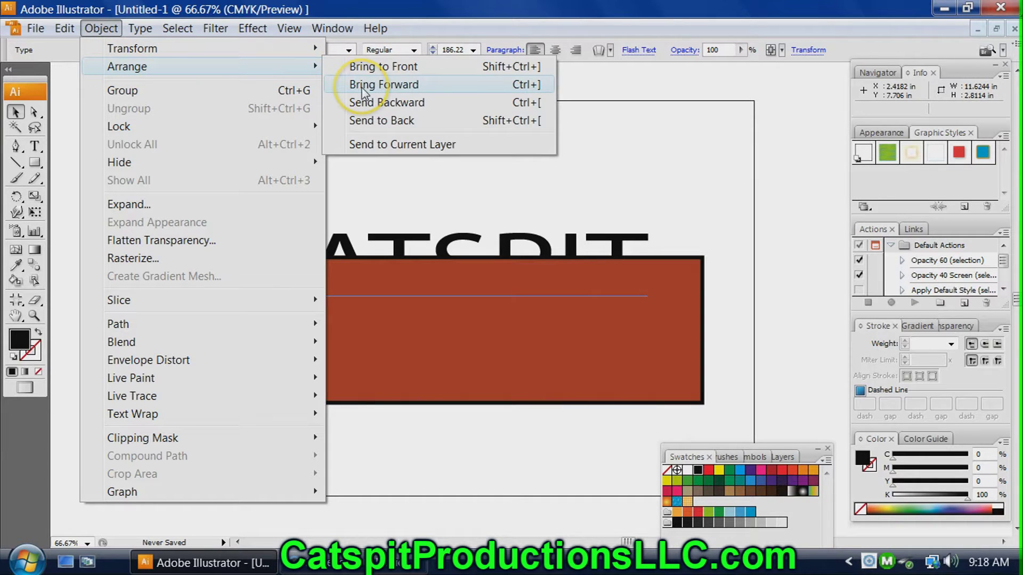
click(365, 74)
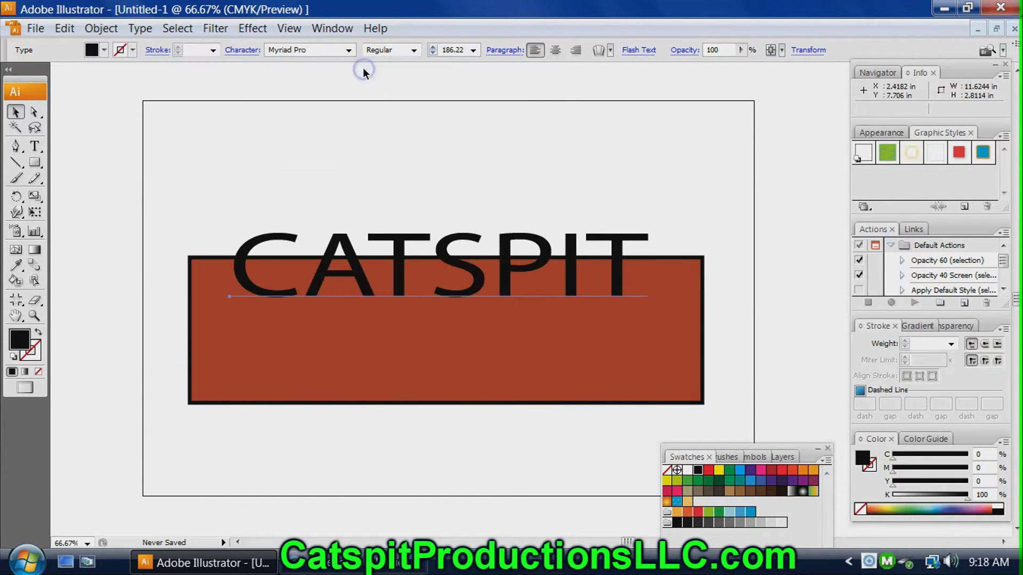
click(480, 298)
Draw an ellipse about 3.46 in wide and 2.56 in high above the letter C, near the artboard's upper-left corner.
click(35, 163)
drag(35, 162, 69, 196)
drag(181, 137, 306, 229)
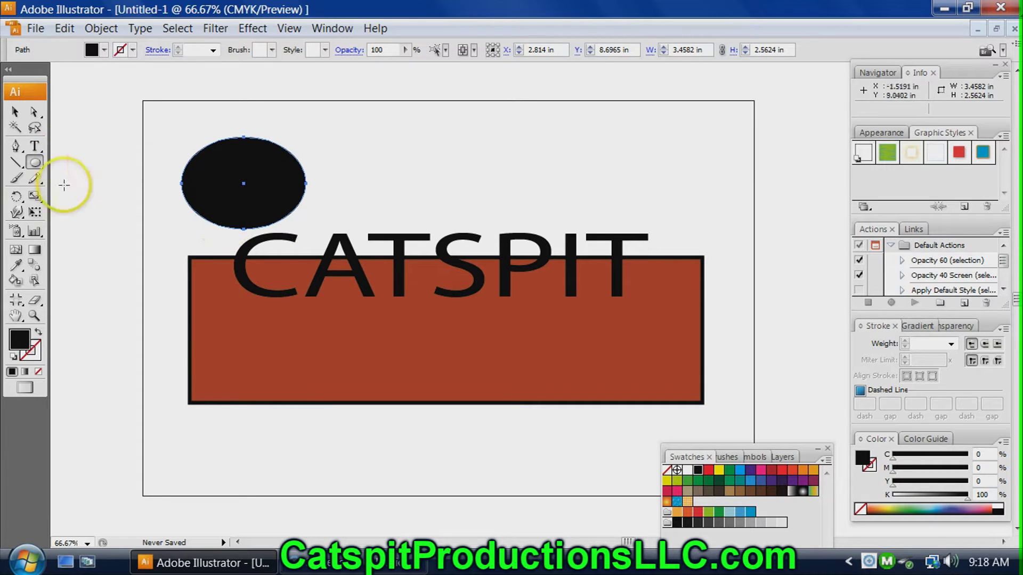
Change the ellipse's fill to a medium blue of about C 95, M 45, Y 0, K 0.
double_click(16, 340)
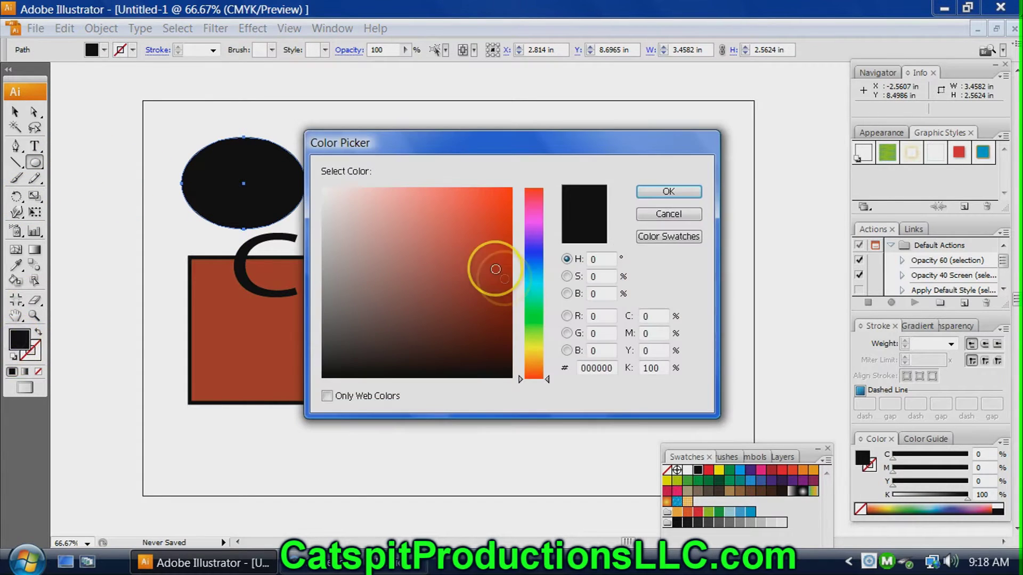
click(534, 264)
click(489, 264)
click(645, 193)
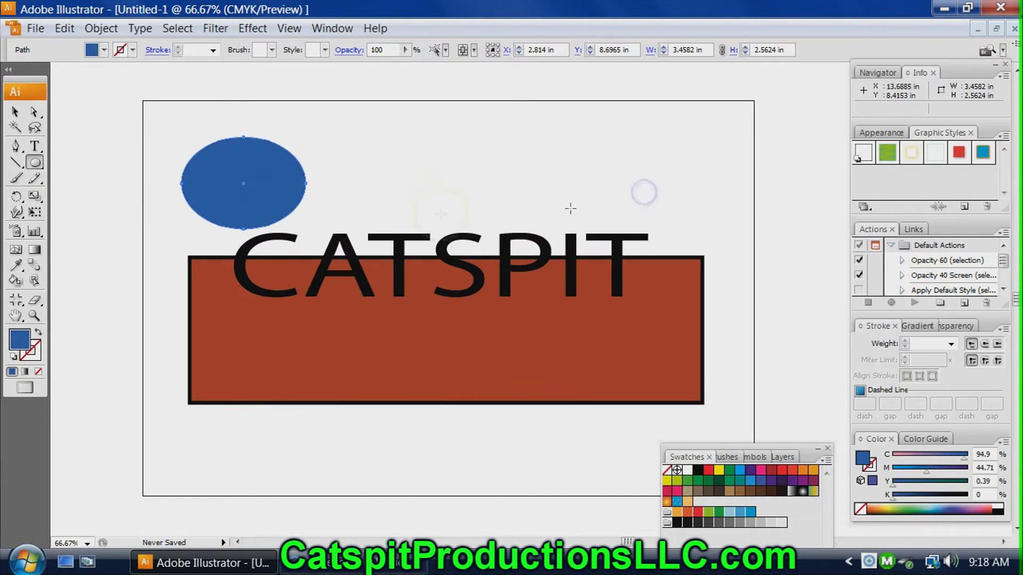
Move the blue ellipse down about 1.4 in over the letter C and shift the CATSPIT text up about 0.6 in.
click(15, 112)
drag(243, 183, 244, 235)
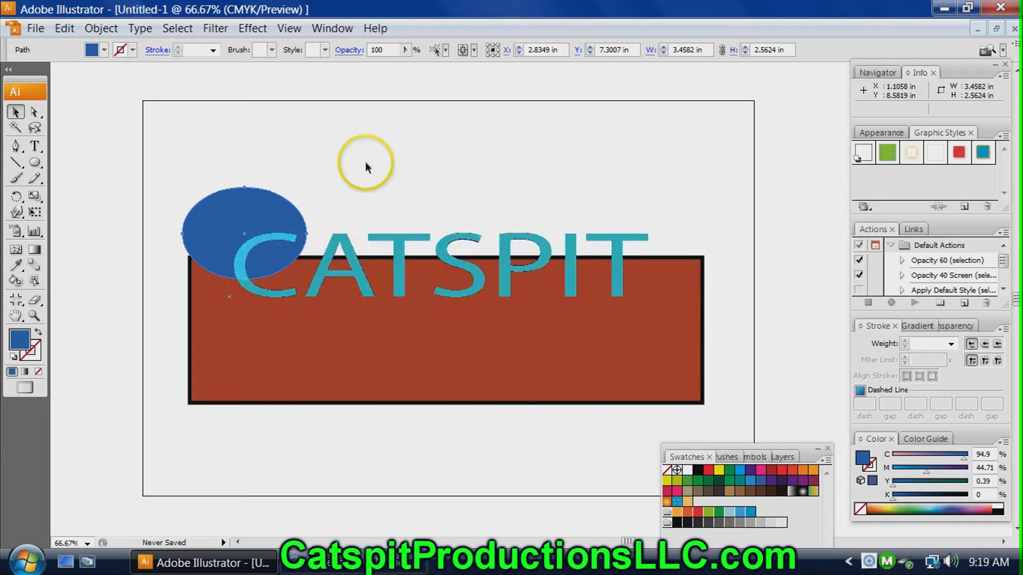
drag(401, 251, 404, 225)
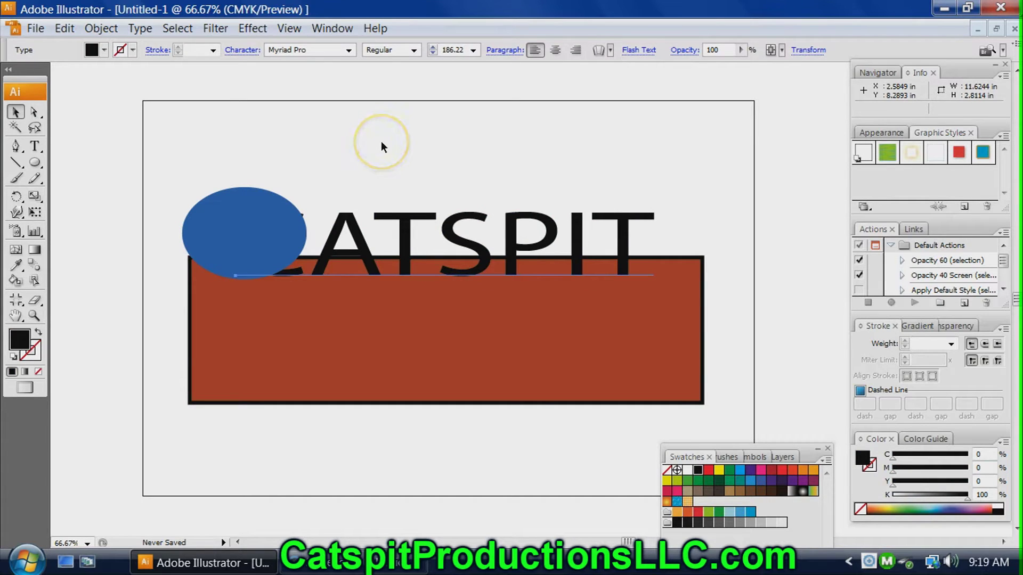
Send the blue ellipse backward one level, behind the CATSPIT text but still in front of the red rectangle.
click(267, 229)
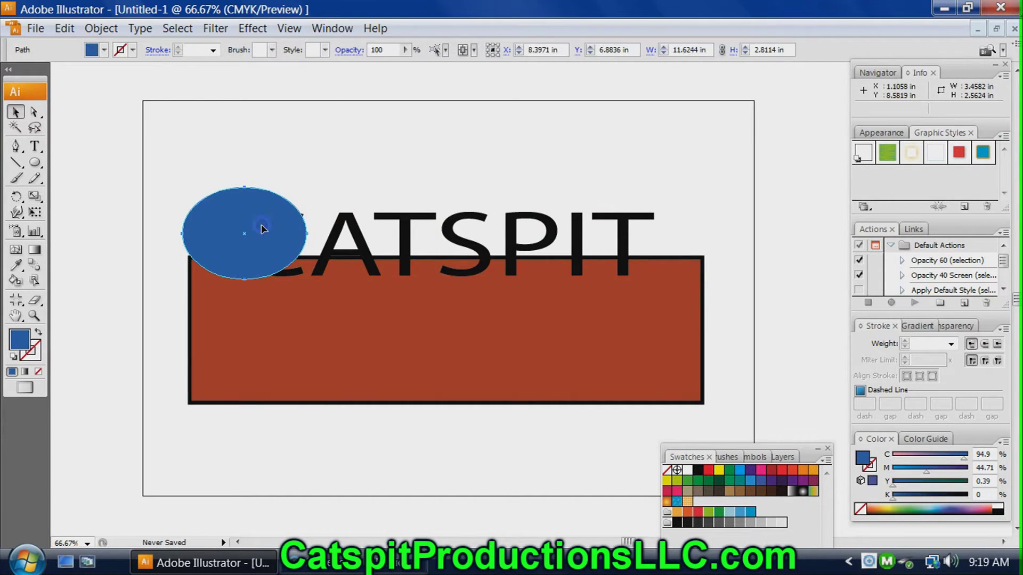
click(96, 28)
mouse_move(107, 66)
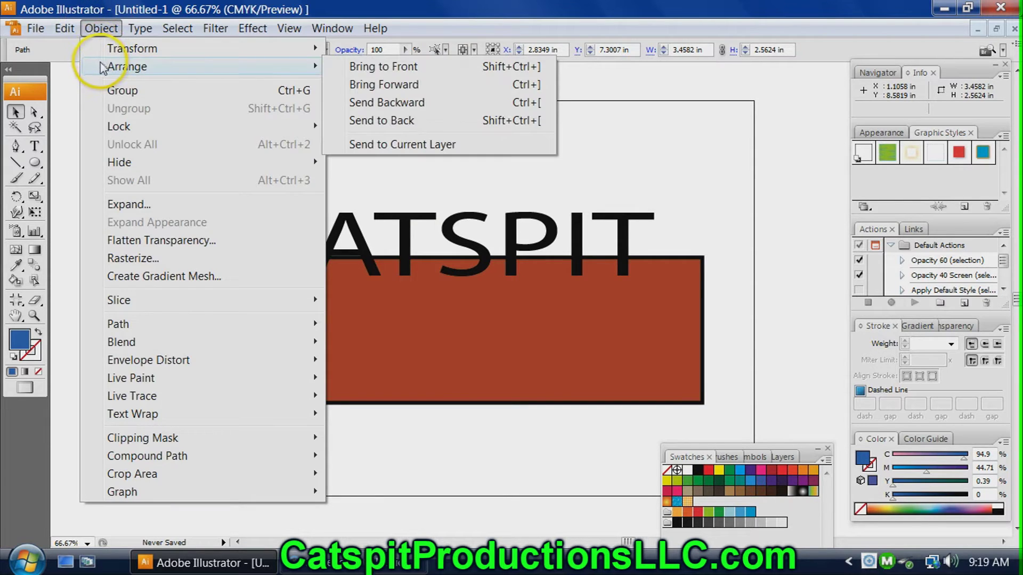
click(356, 103)
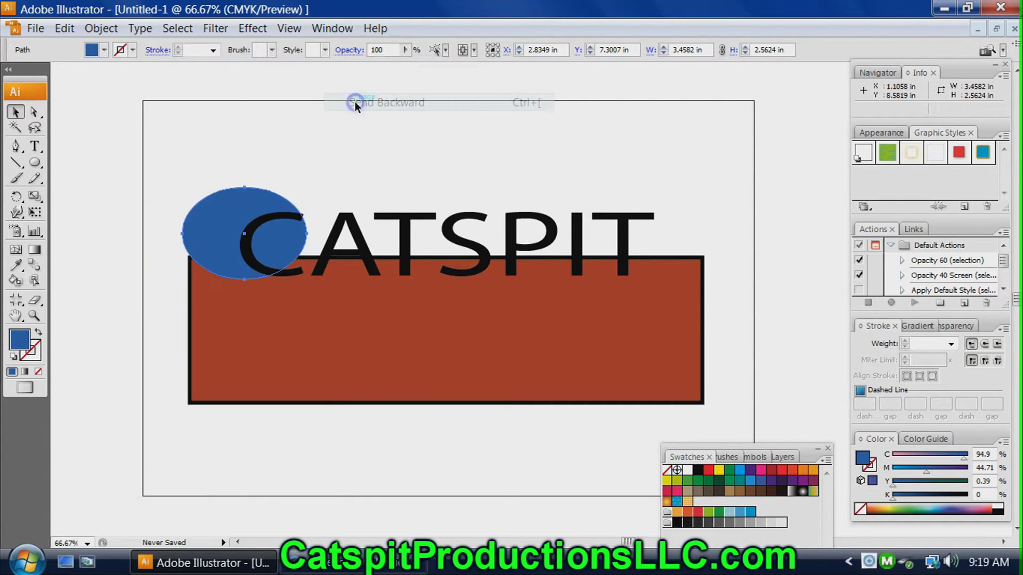
click(235, 162)
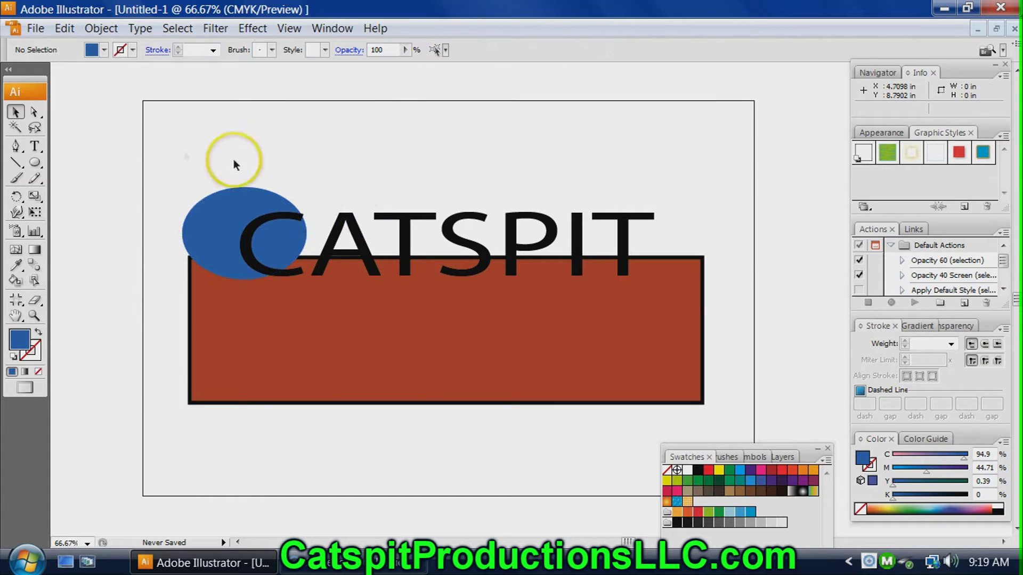
Shift the blue ellipse down and slightly left, and lower the CATSPIT text further onto the red rectangle.
drag(208, 221, 199, 248)
drag(358, 246, 358, 266)
click(352, 175)
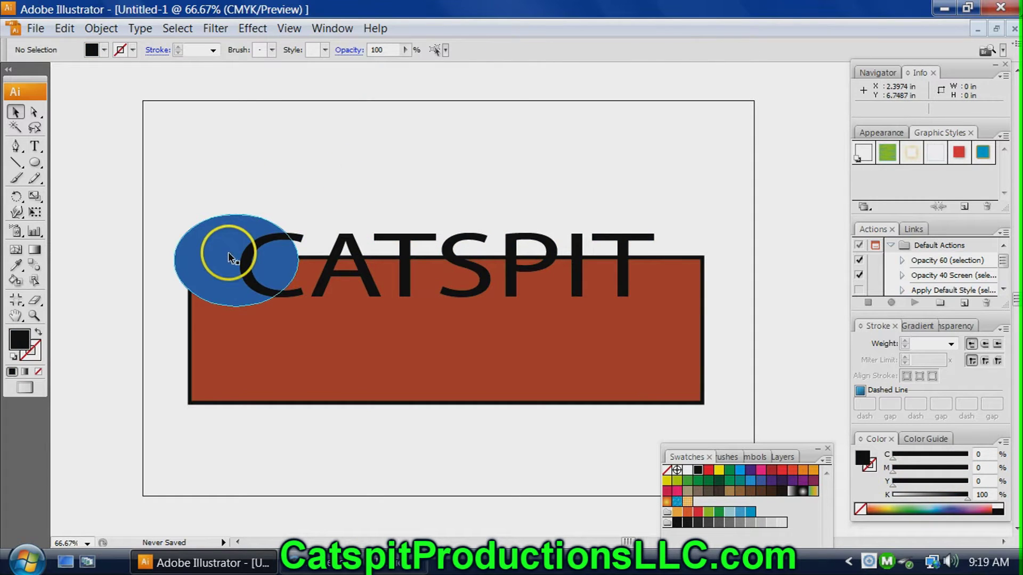
click(355, 252)
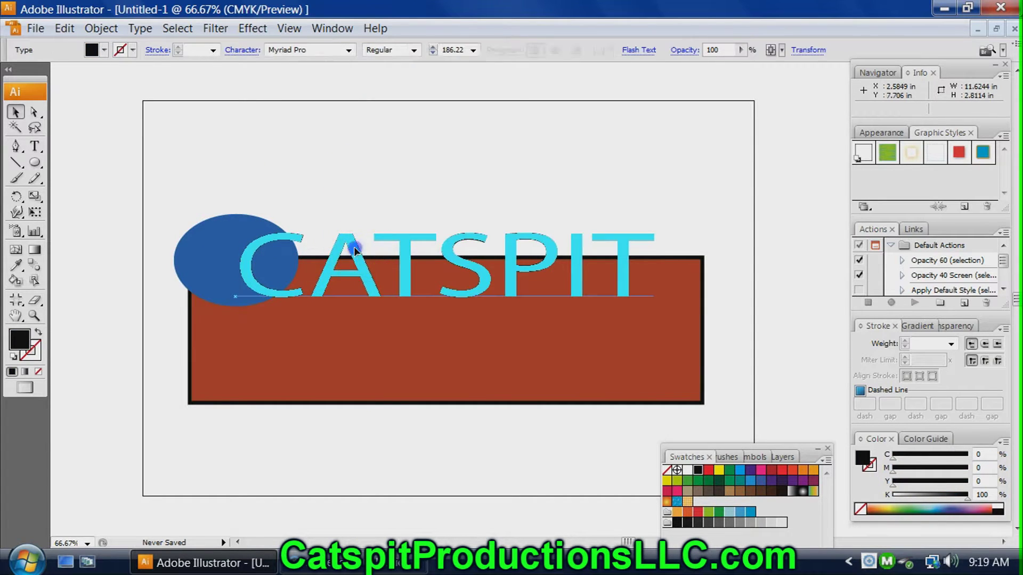
click(403, 340)
click(310, 156)
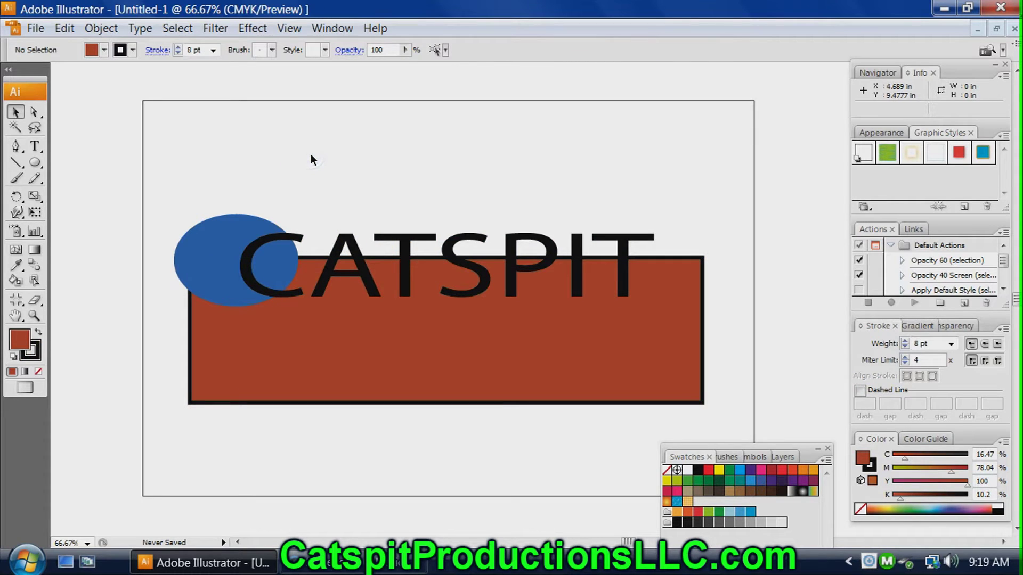
click(365, 189)
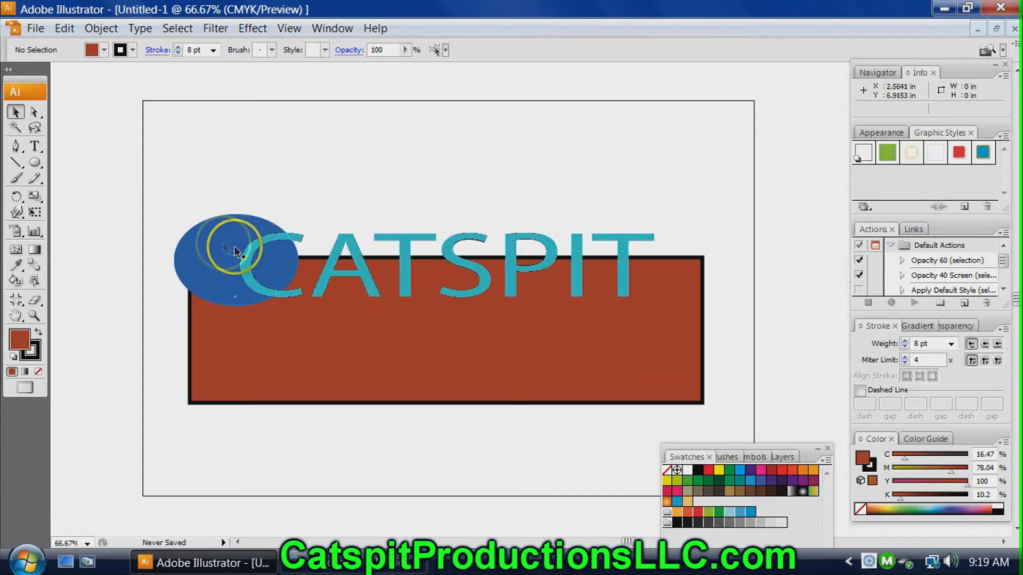
Draw a five-pointed star about 6.1 in wide and 6.2 in high above the CATSPIT text.
click(37, 165)
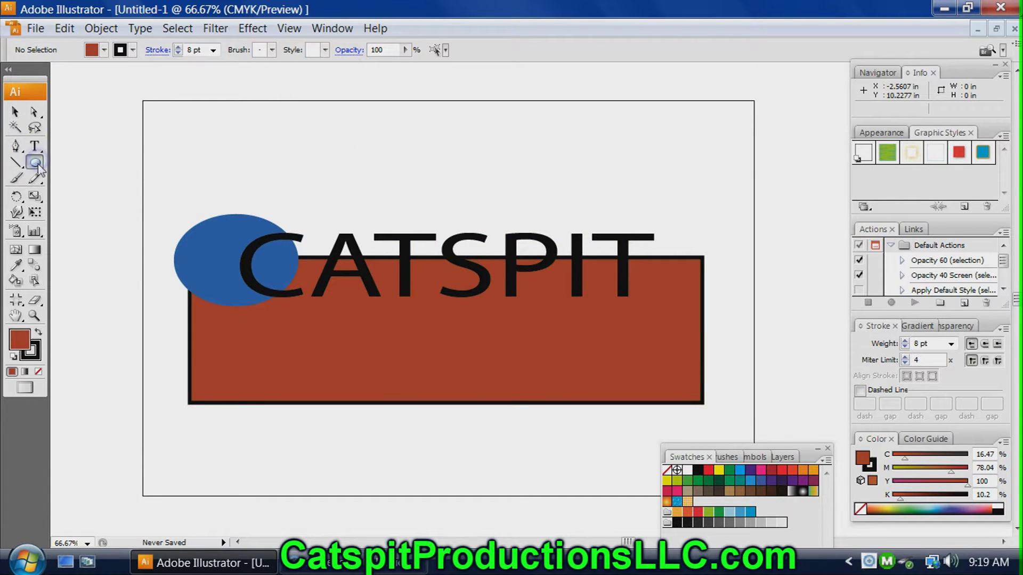
drag(37, 167, 64, 226)
drag(379, 126, 468, 207)
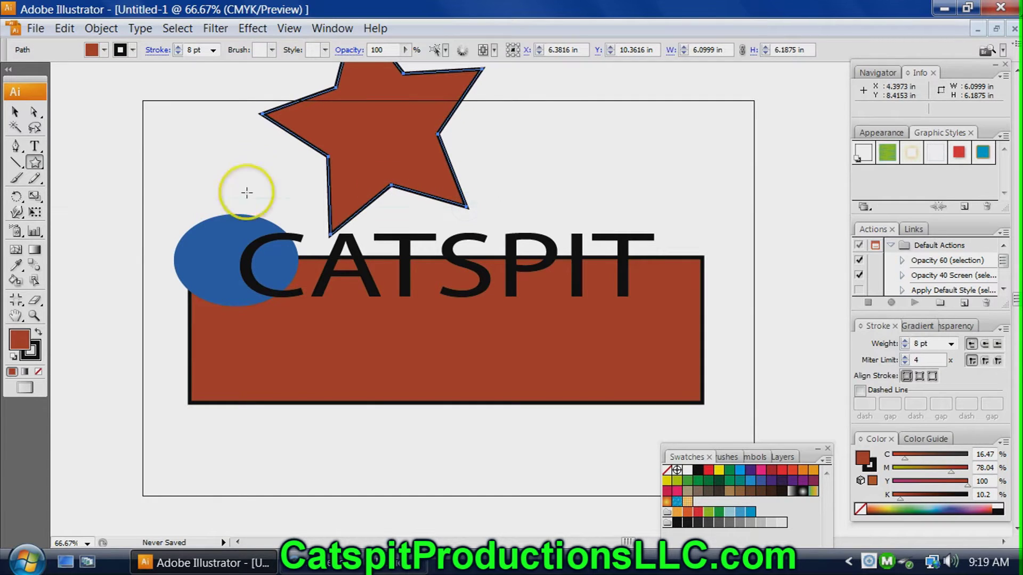
Change the star's fill to green, about C 53, M 0, Y 85, K 0.
double_click(18, 343)
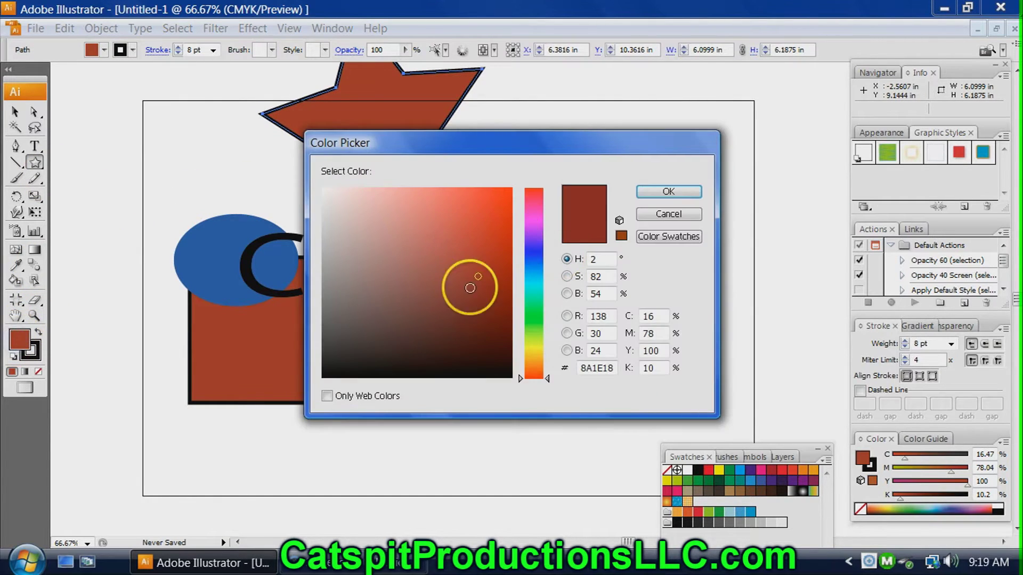
click(535, 314)
click(501, 247)
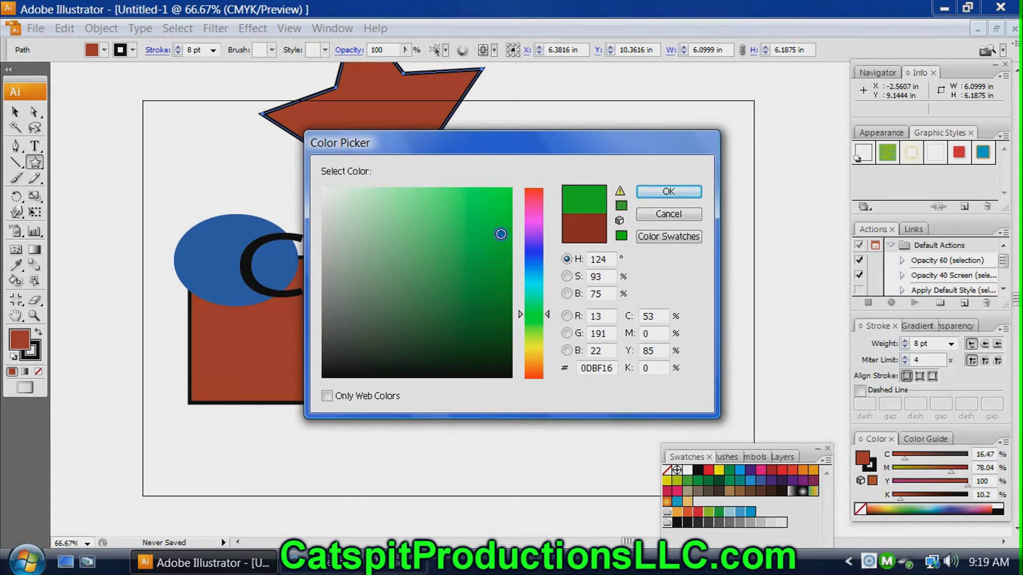
click(667, 192)
Move the green star over the right end of the text and rectangle, and send it backward one level behind the text.
click(15, 112)
drag(388, 137, 657, 282)
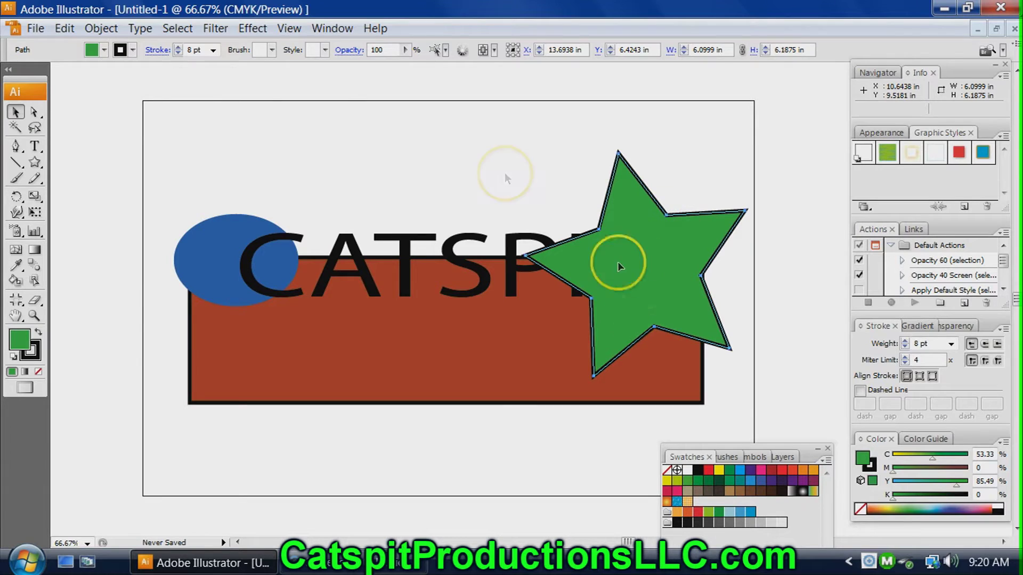
click(102, 28)
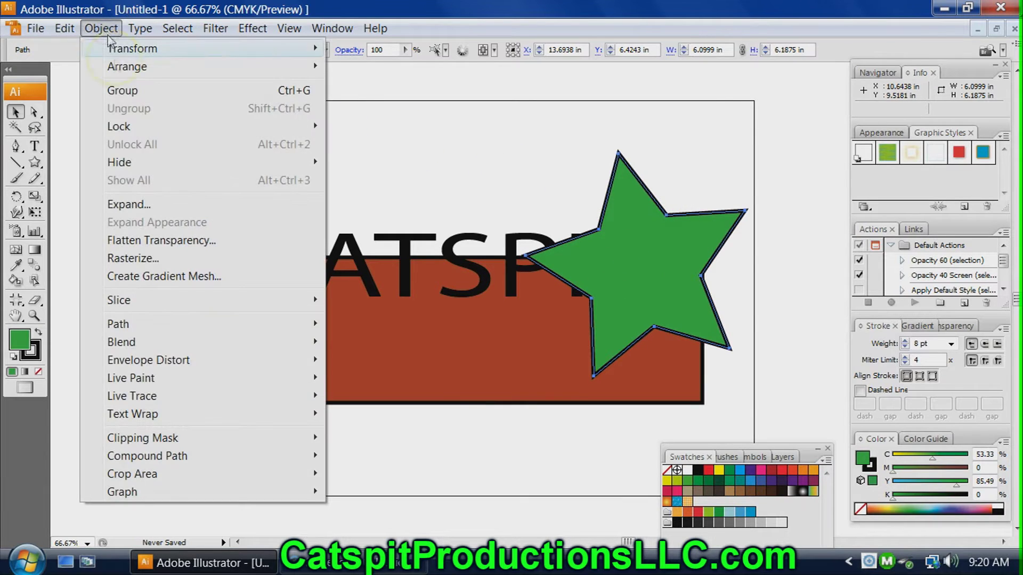
mouse_move(103, 65)
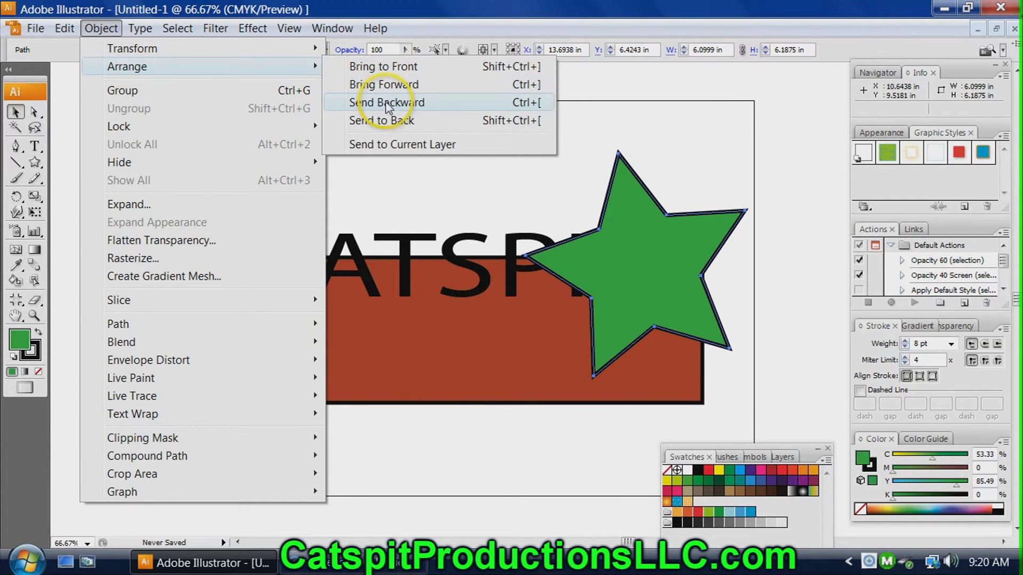
click(388, 102)
click(533, 193)
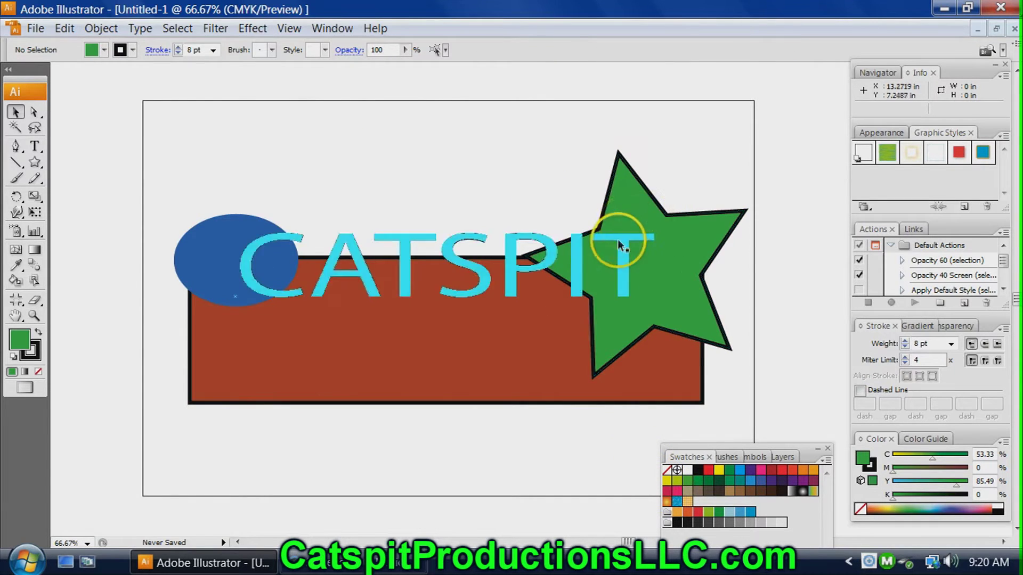
click(35, 354)
double_click(37, 361)
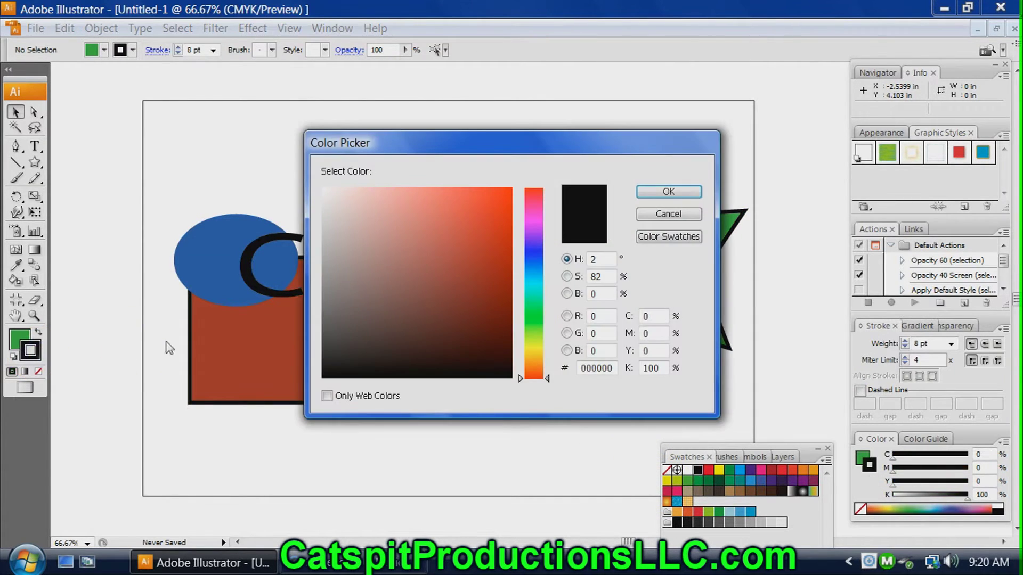
drag(323, 204, 354, 249)
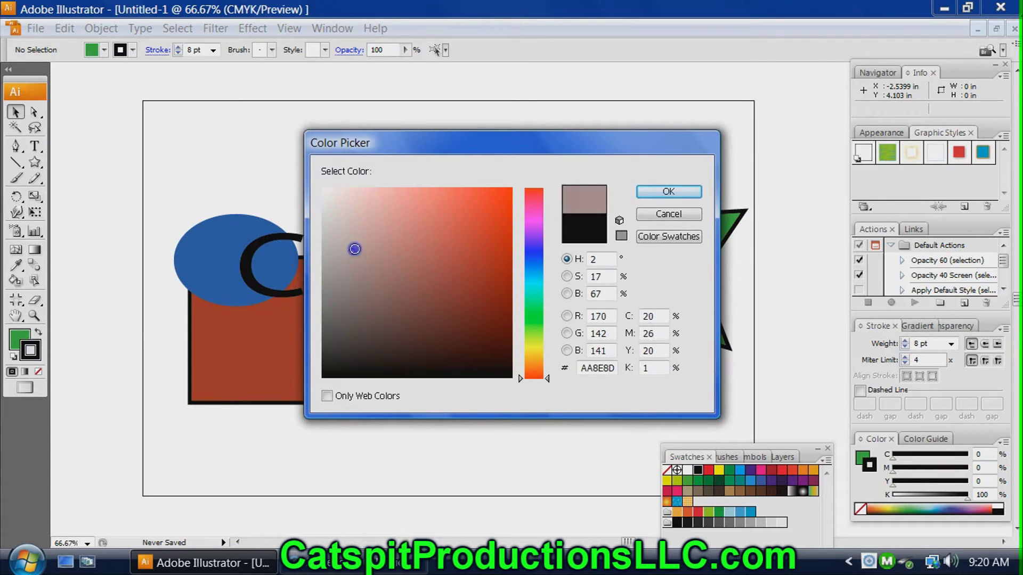
click(669, 213)
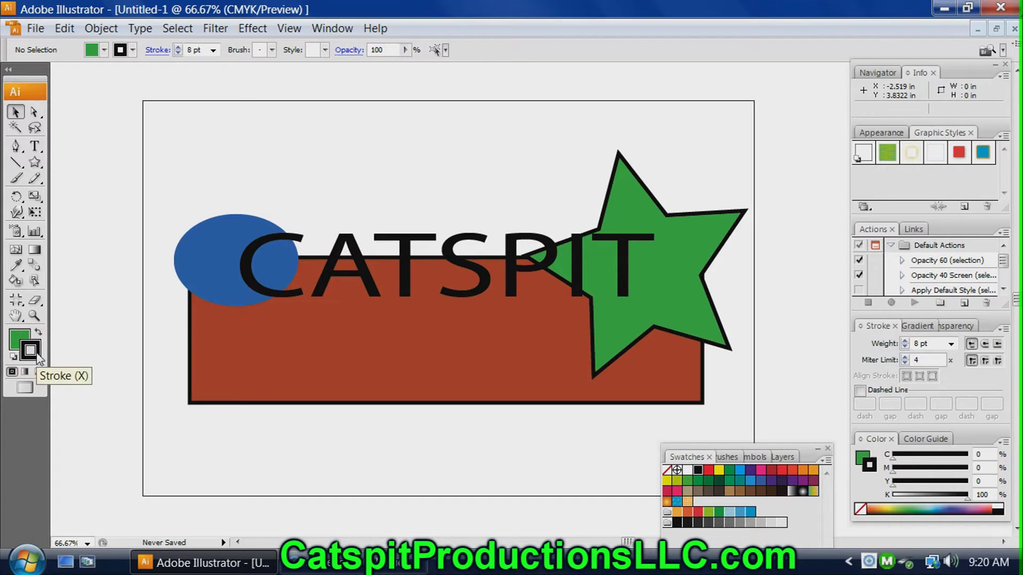
click(38, 372)
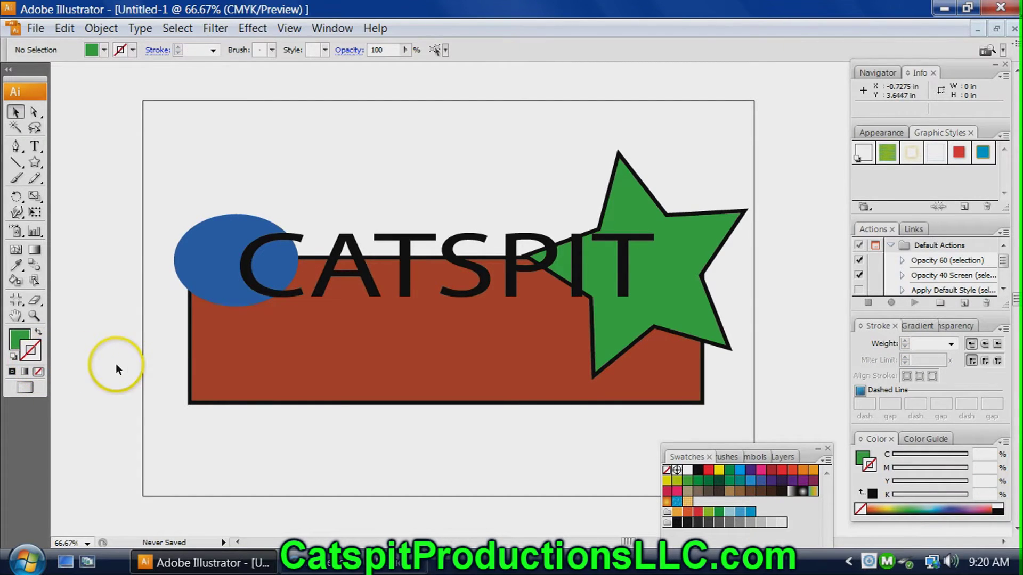
Remove the black stroke from the green star by setting its stroke to None.
click(617, 213)
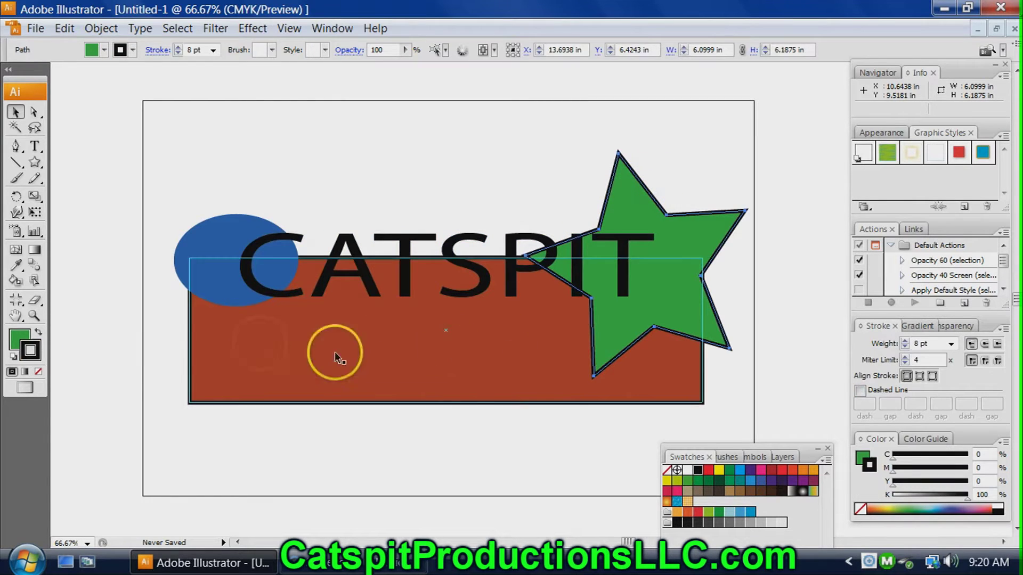
click(31, 353)
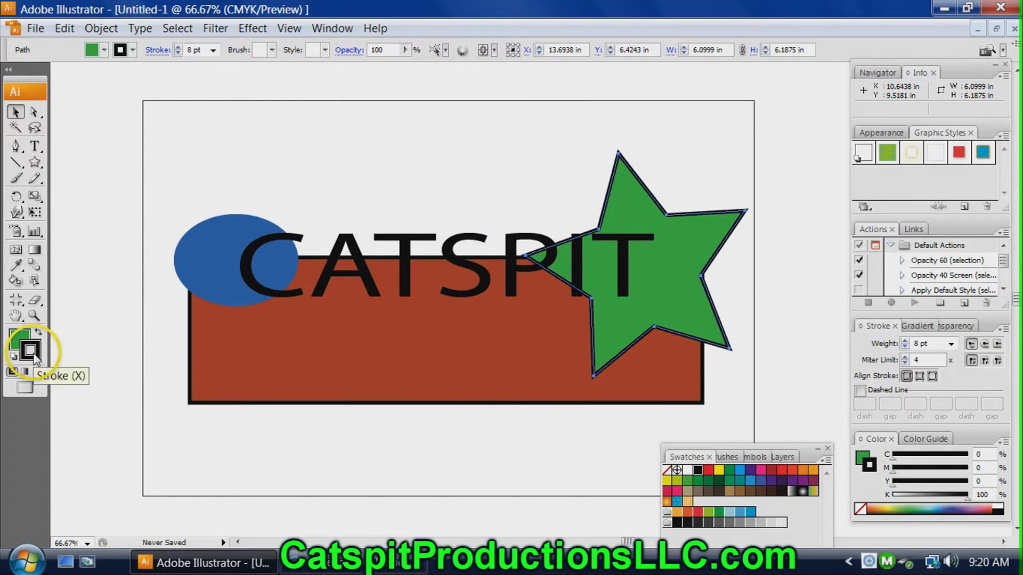
click(32, 353)
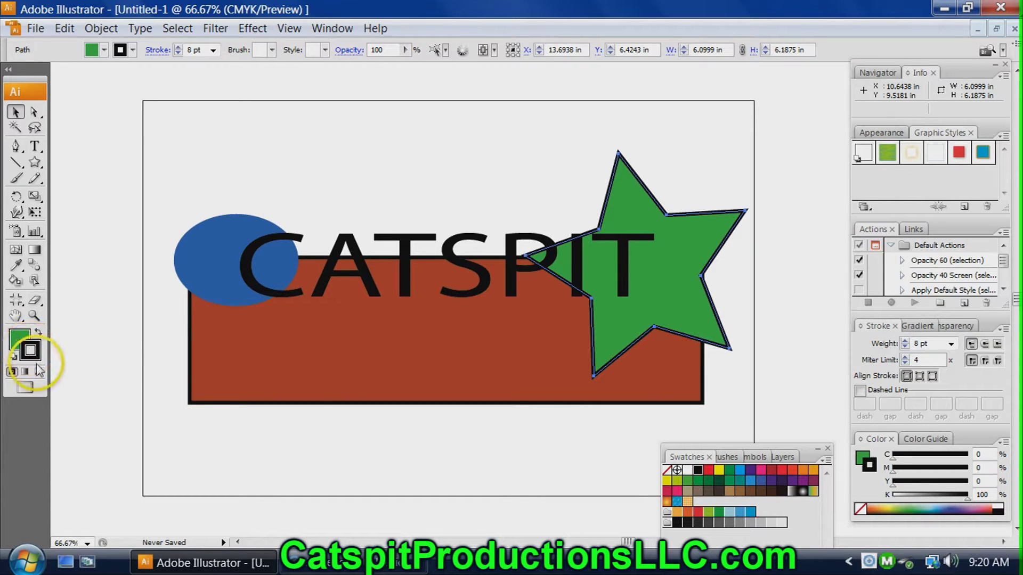
click(38, 375)
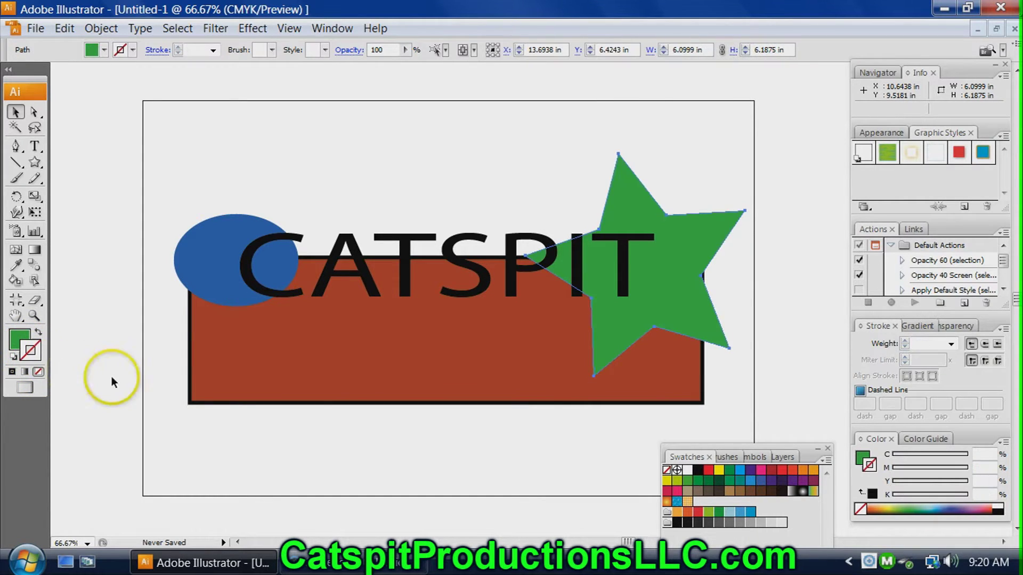
click(216, 162)
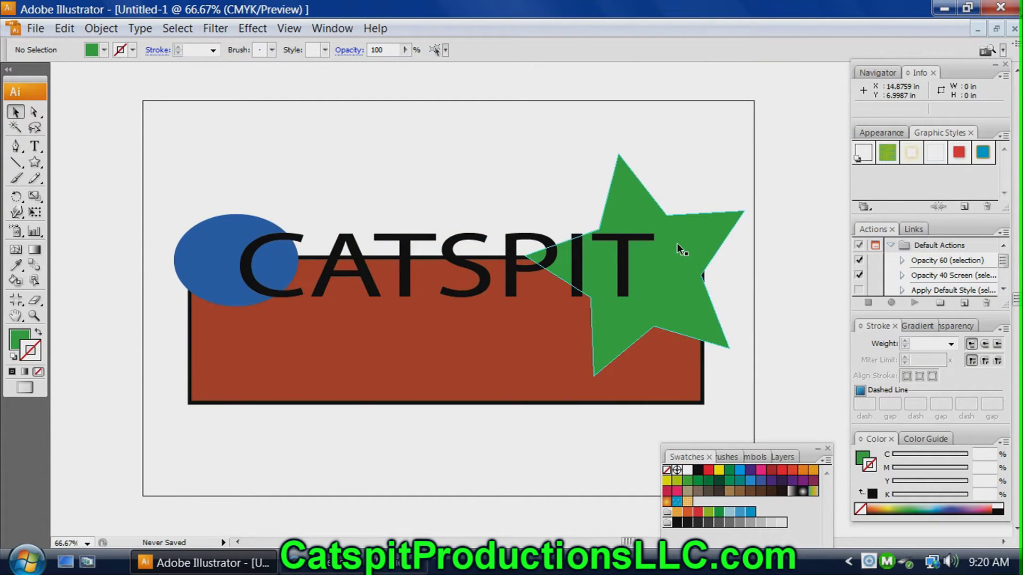
click(660, 261)
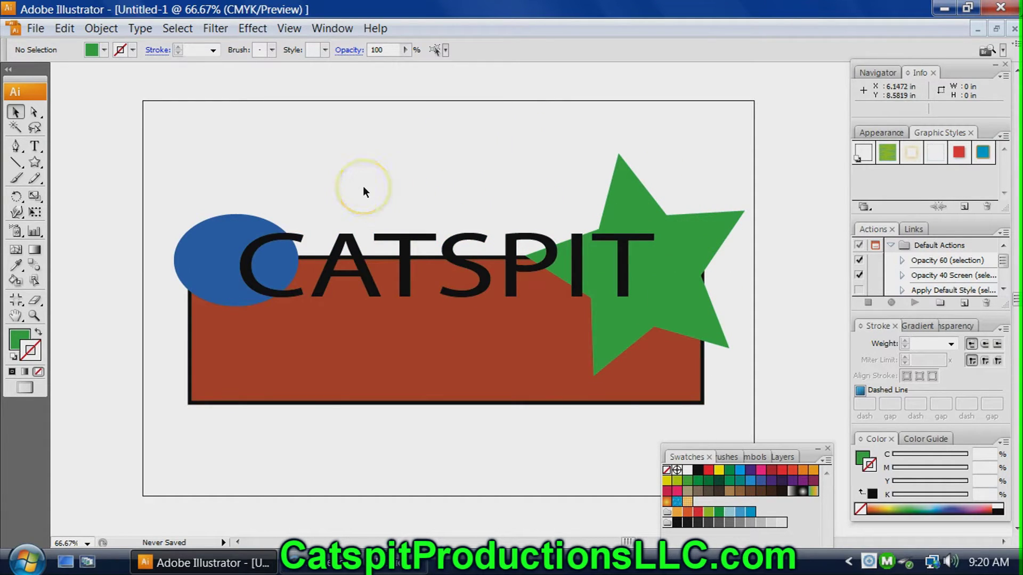
click(643, 213)
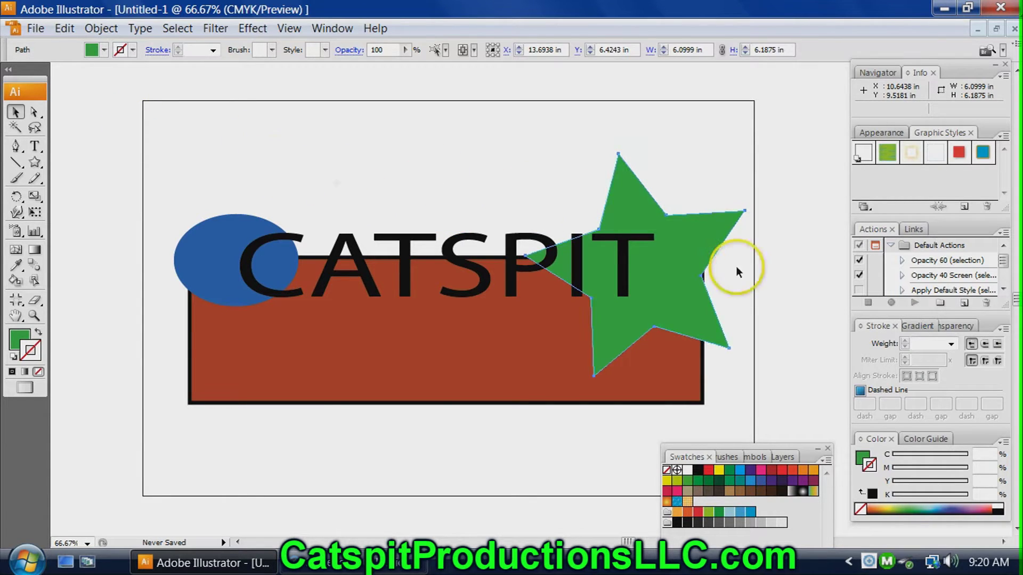
click(740, 177)
click(627, 200)
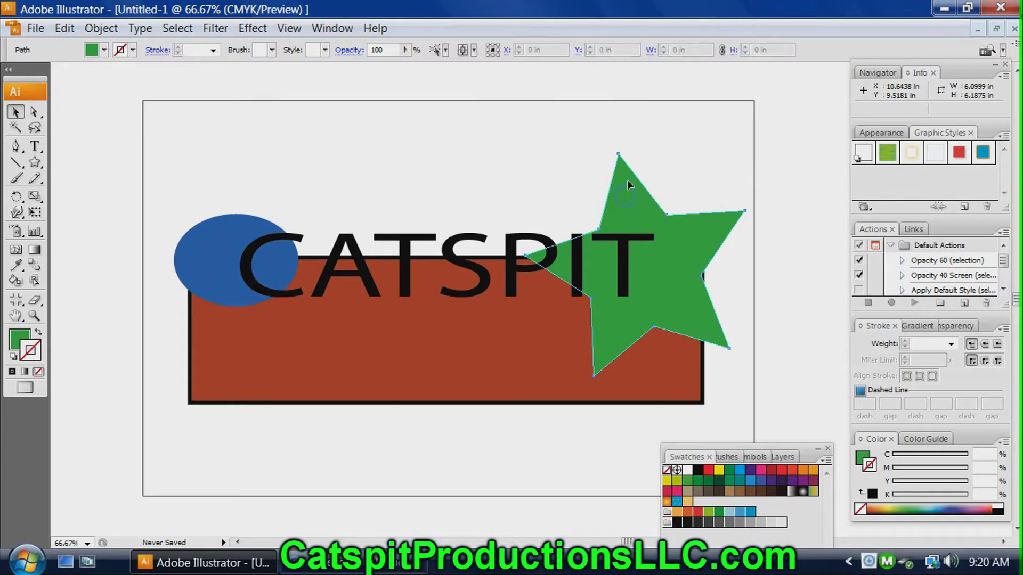
Send the green star backward one level, and send it to the back behind the rectangle.
click(101, 28)
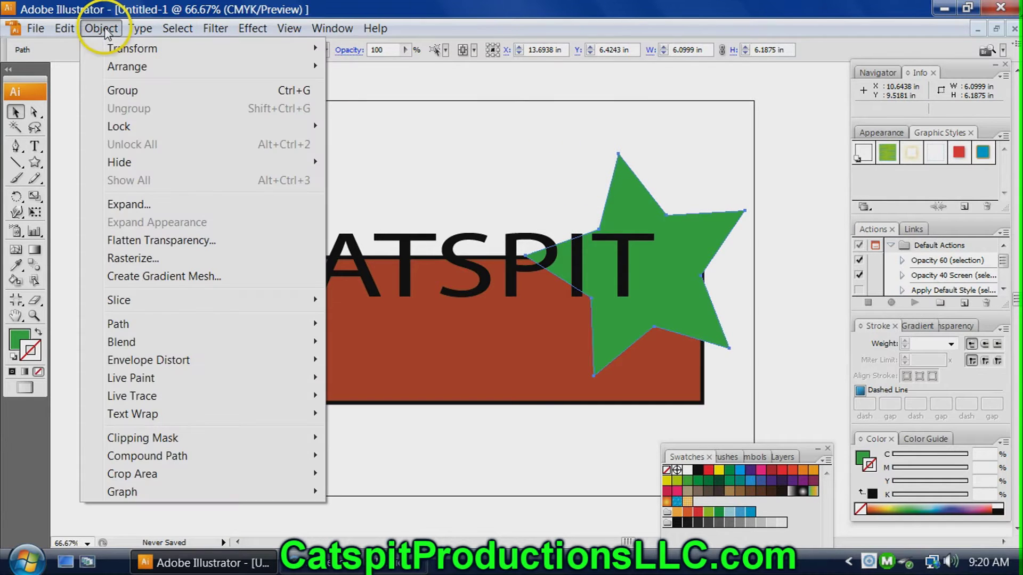
mouse_move(115, 66)
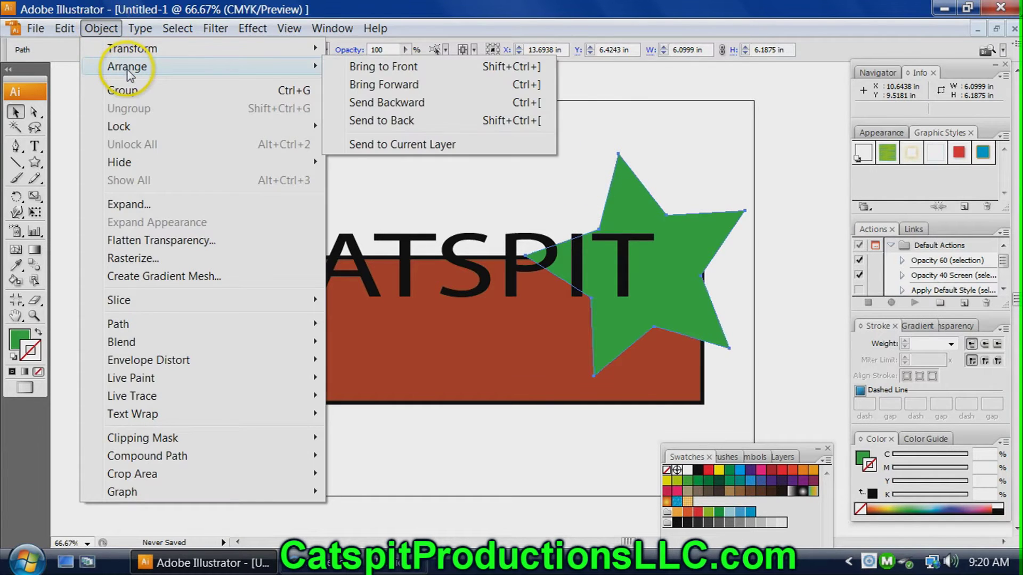
click(369, 102)
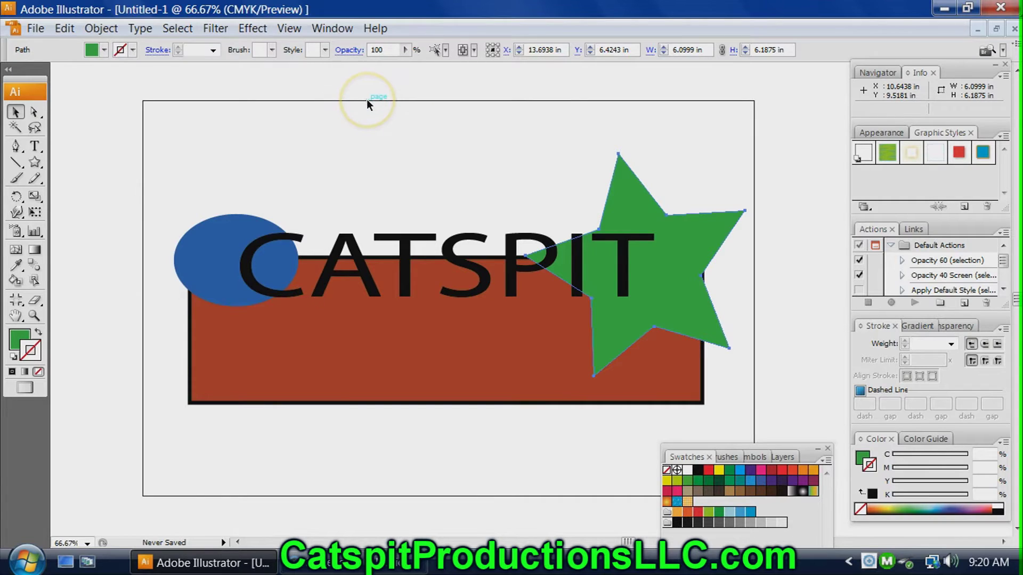
click(65, 28)
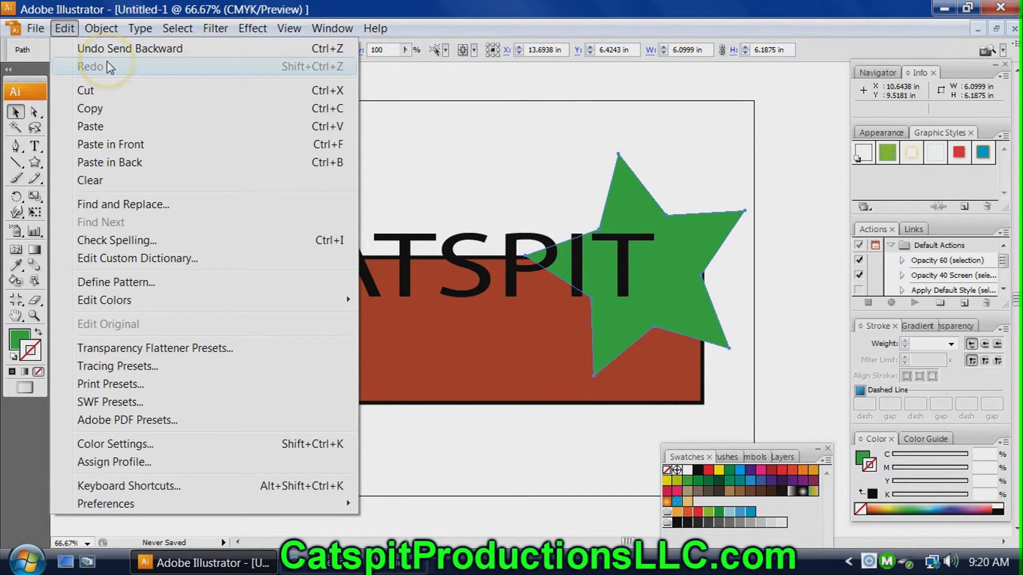
mouse_move(109, 28)
mouse_move(263, 66)
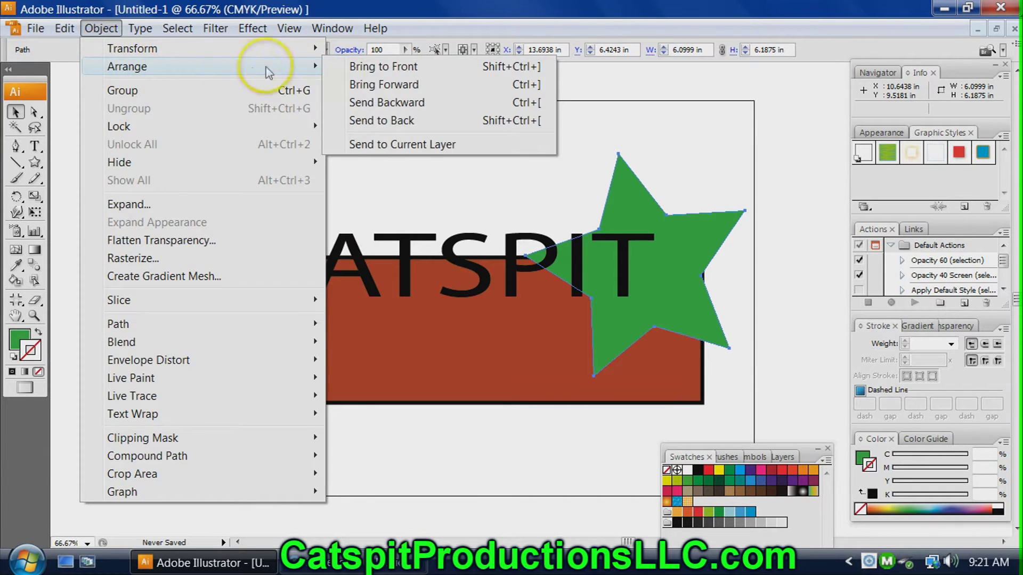
click(366, 120)
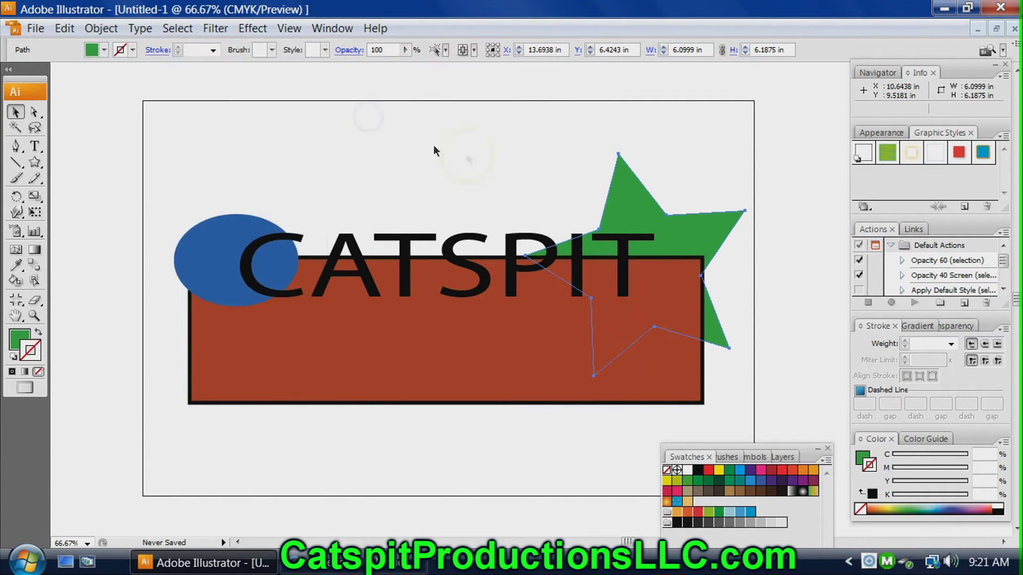
click(494, 134)
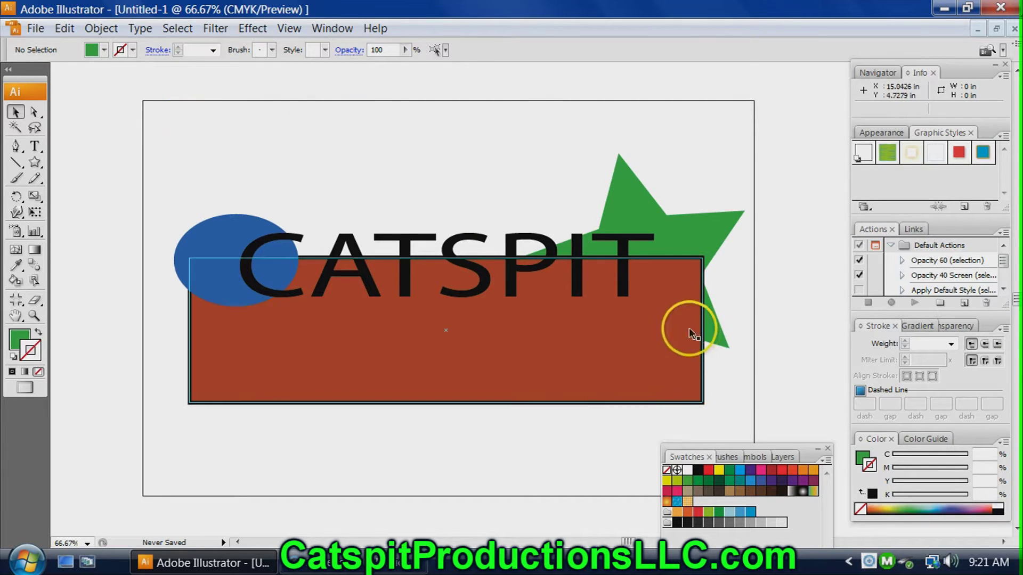
Move the green star up about 0.65 in behind the rectangle and text.
click(674, 225)
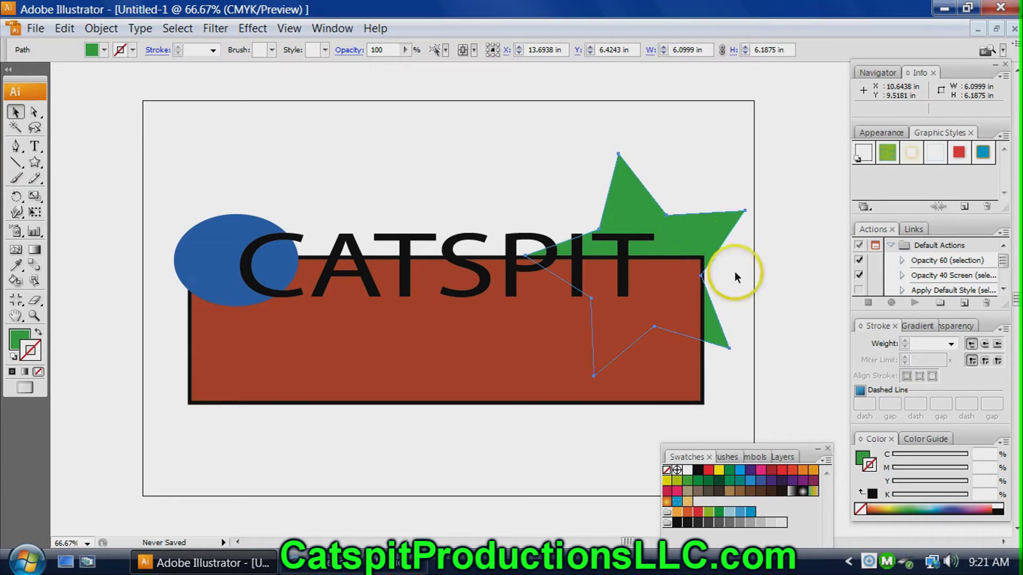
drag(719, 229, 725, 203)
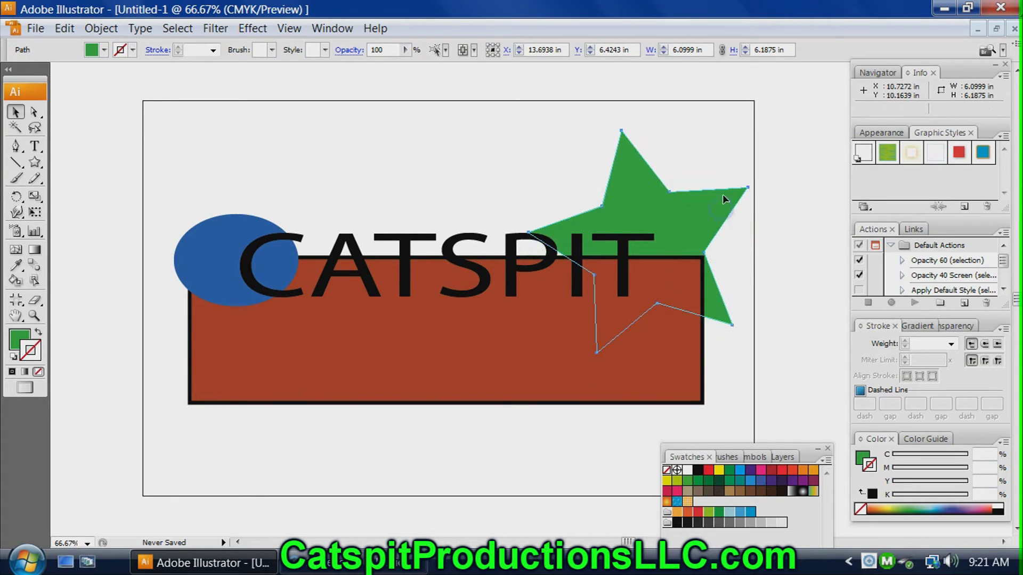
click(675, 276)
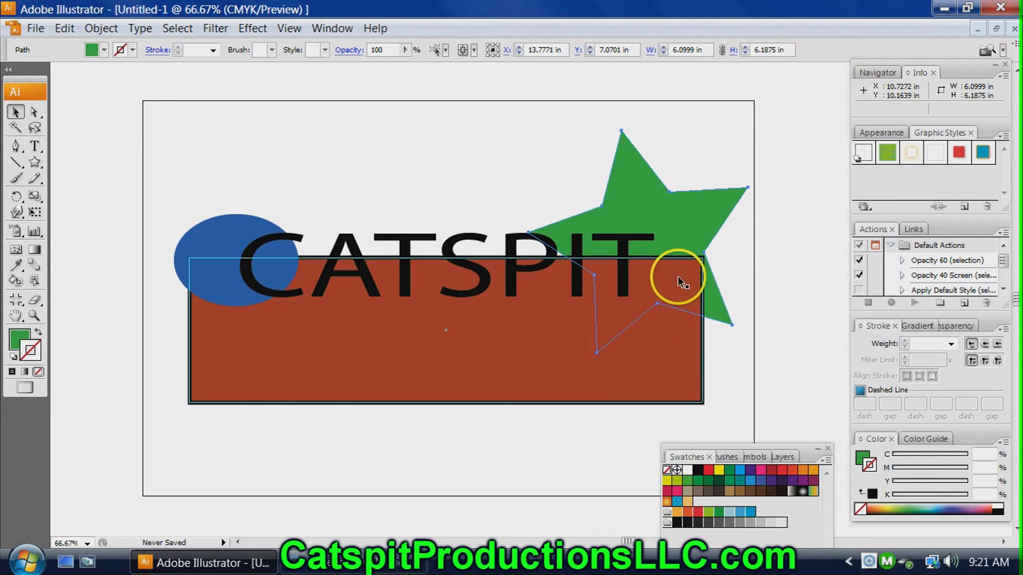
Move the CATSPIT text straight up about 0.7 in over the rectangle's upper edge.
click(516, 245)
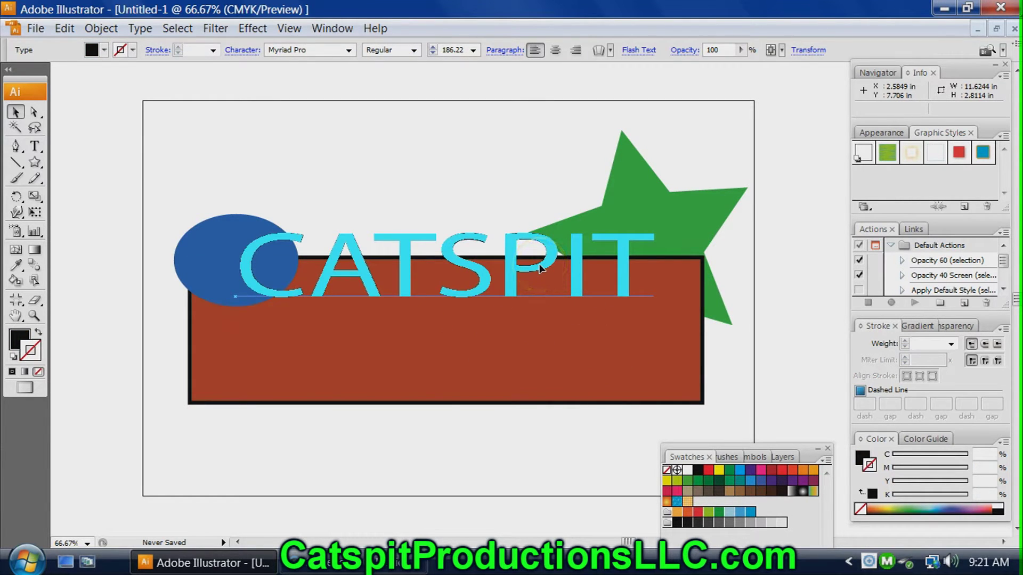
click(480, 349)
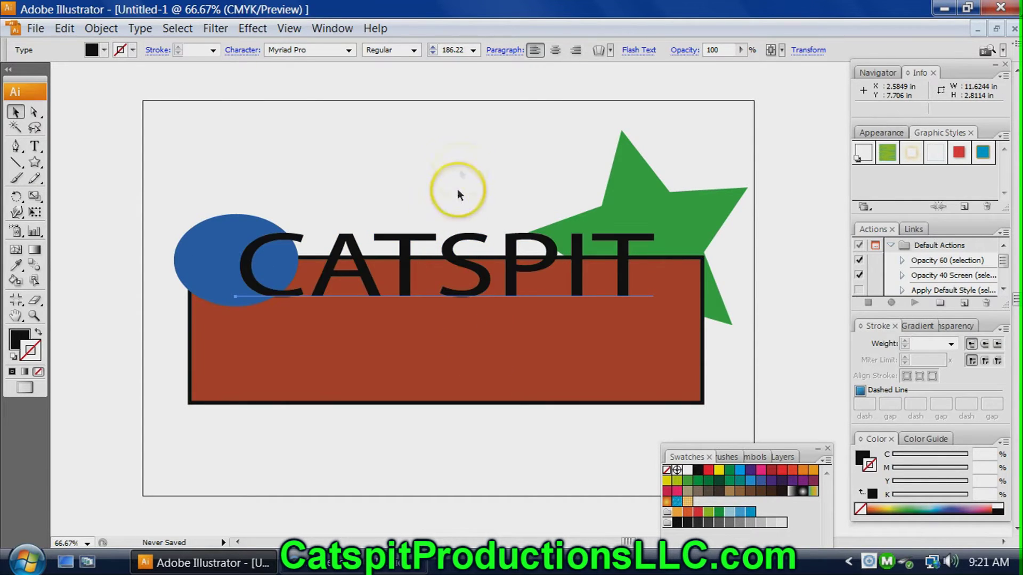
click(470, 164)
click(500, 338)
click(499, 184)
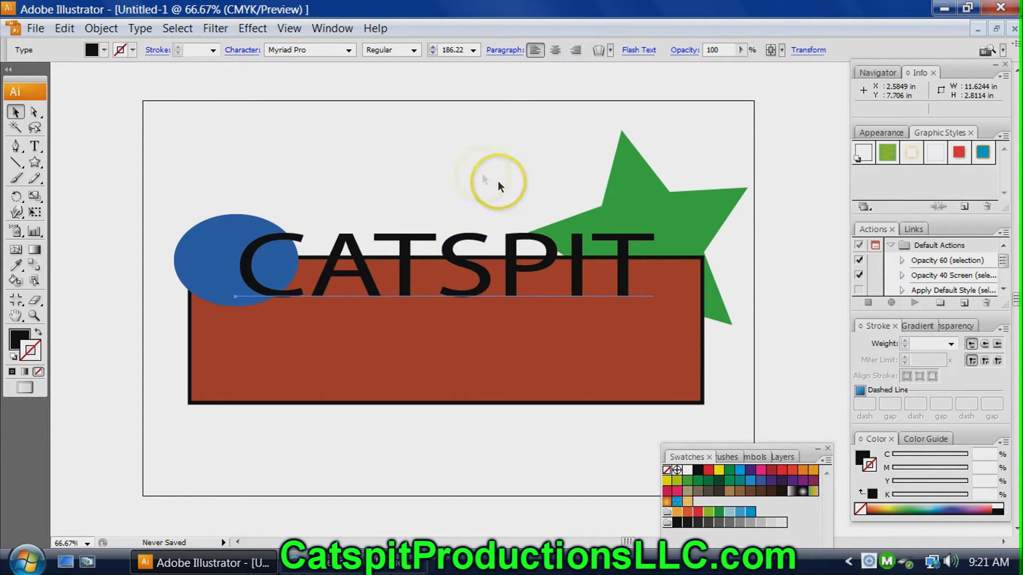
click(481, 174)
drag(468, 269, 470, 241)
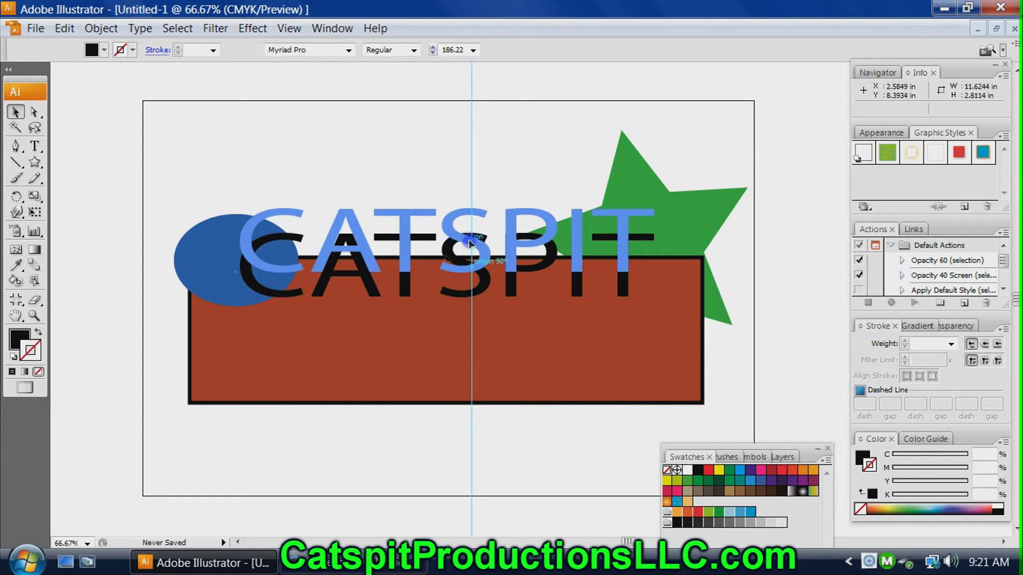
Enlarge the CATSPIT text to about 13.9 in wide and 4.5 in high, and position it to fill the rectangle.
click(34, 212)
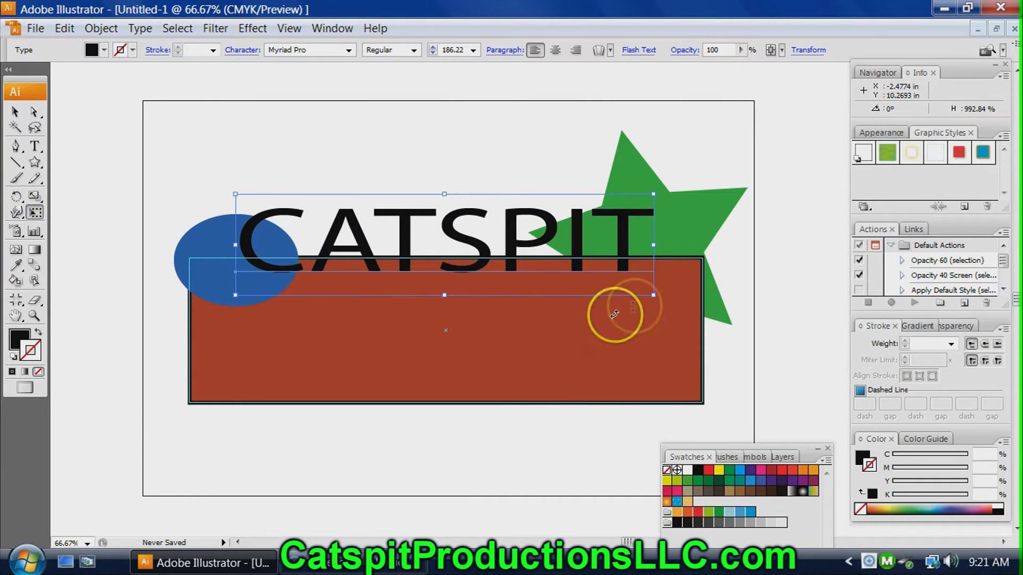
drag(654, 295, 753, 373)
drag(582, 266, 533, 322)
drag(709, 423, 690, 411)
drag(604, 354, 610, 361)
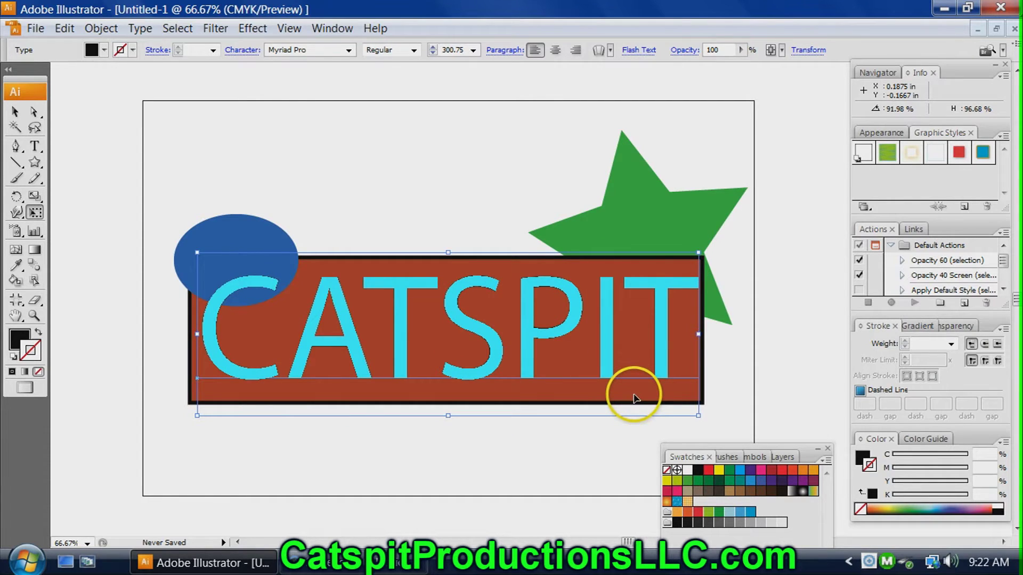
key(ctrl+z)
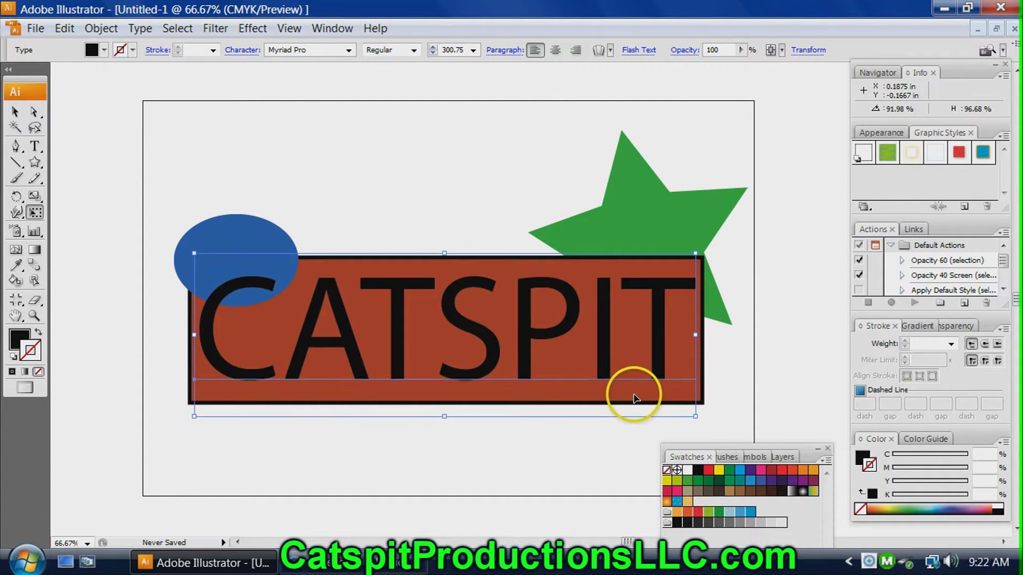
drag(634, 399, 635, 400)
click(406, 194)
click(262, 143)
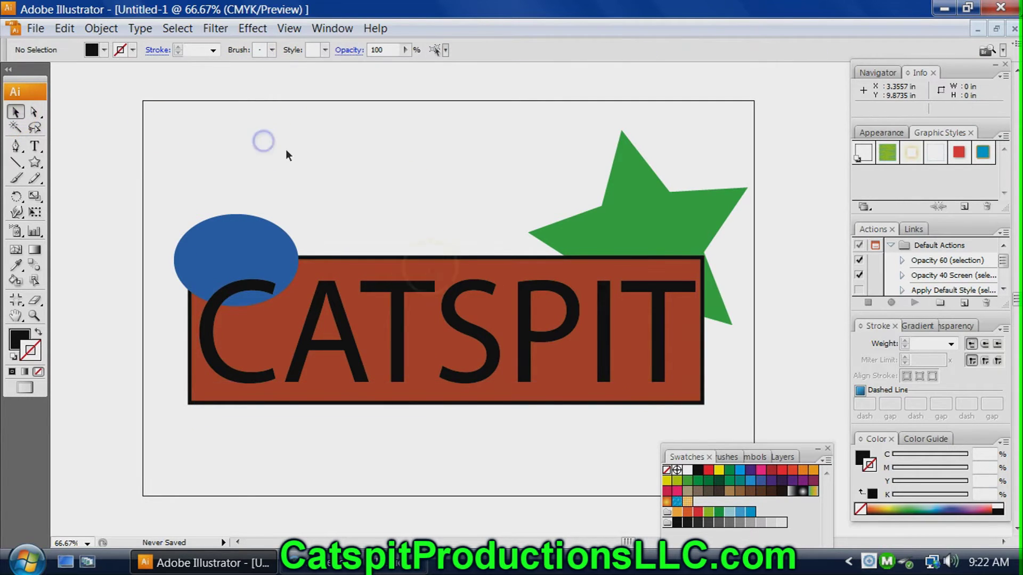
click(668, 226)
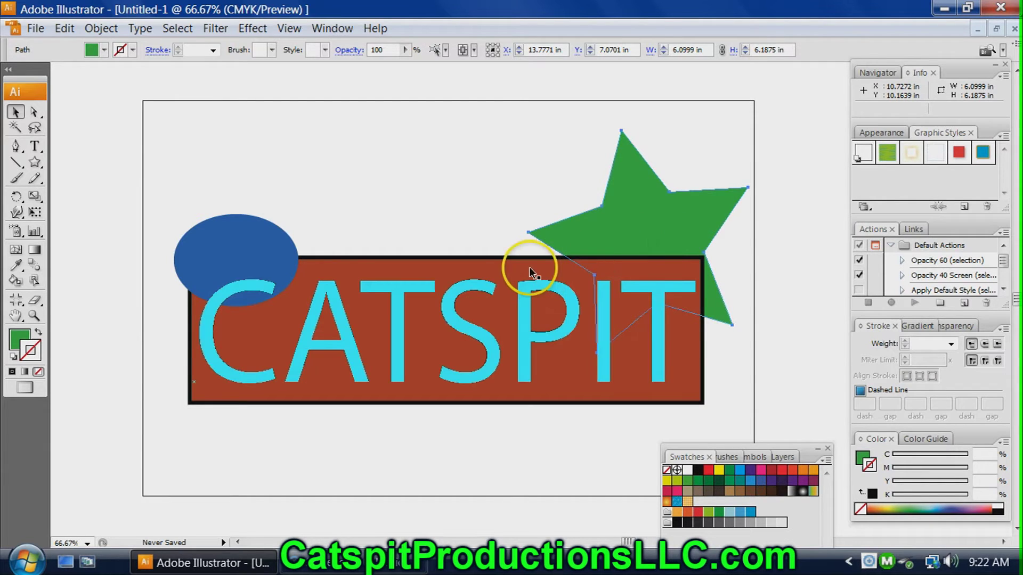
click(508, 274)
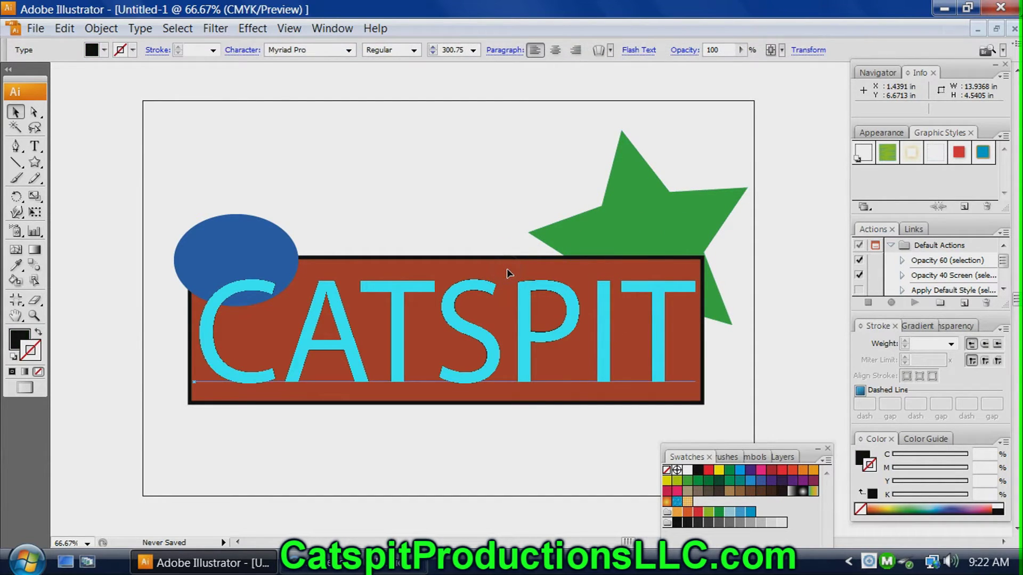
click(262, 246)
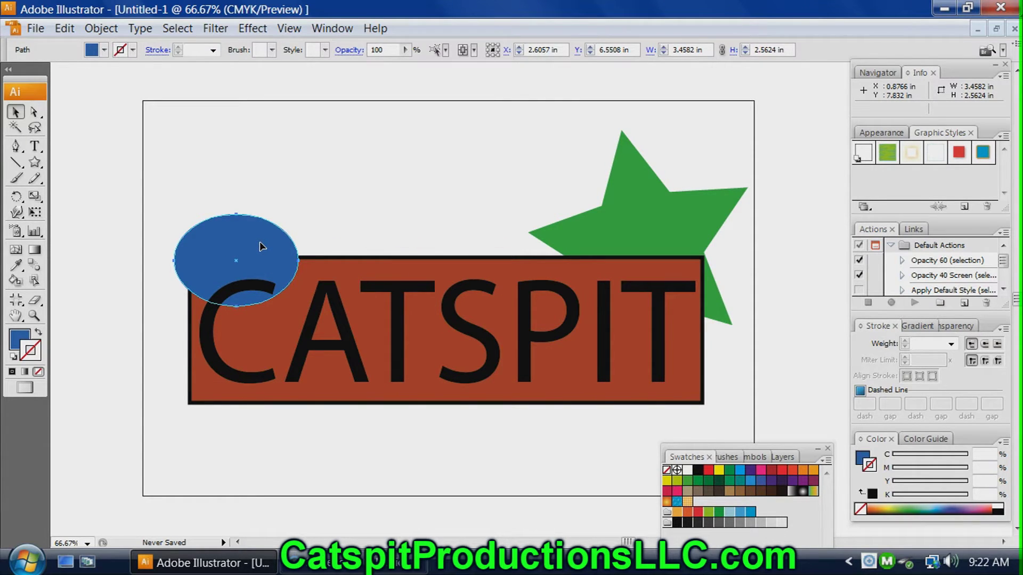
click(257, 281)
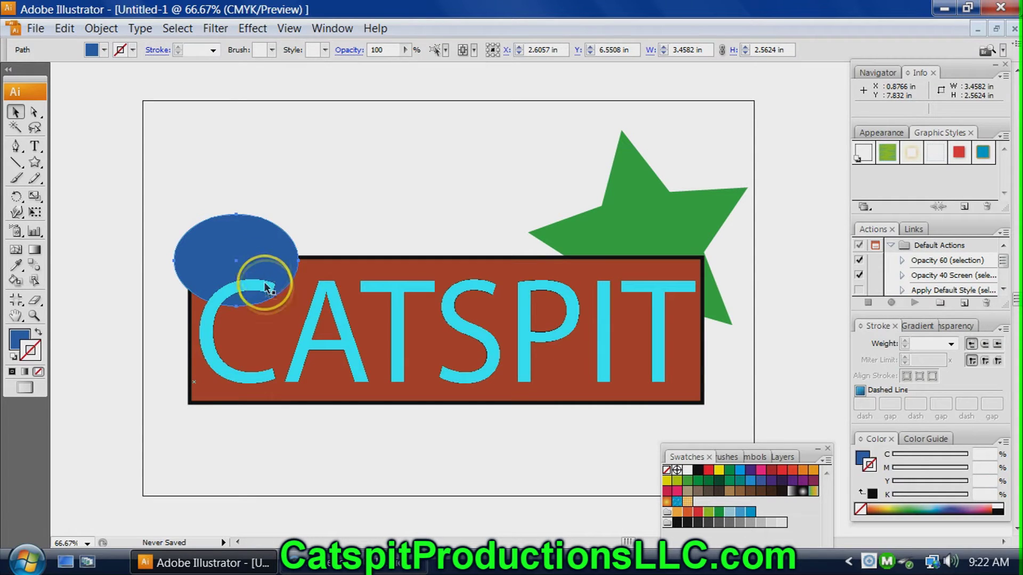
click(363, 222)
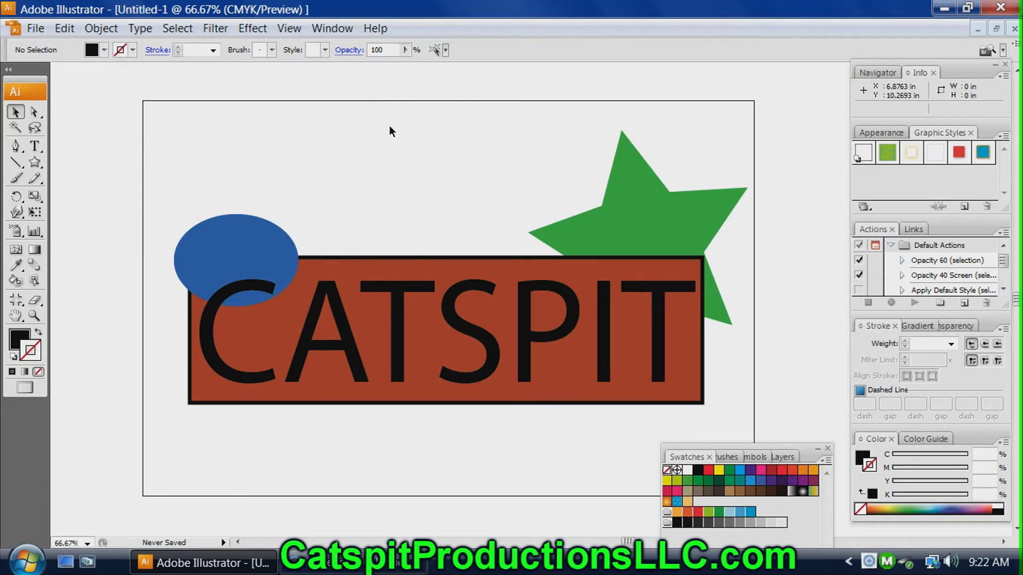
click(353, 205)
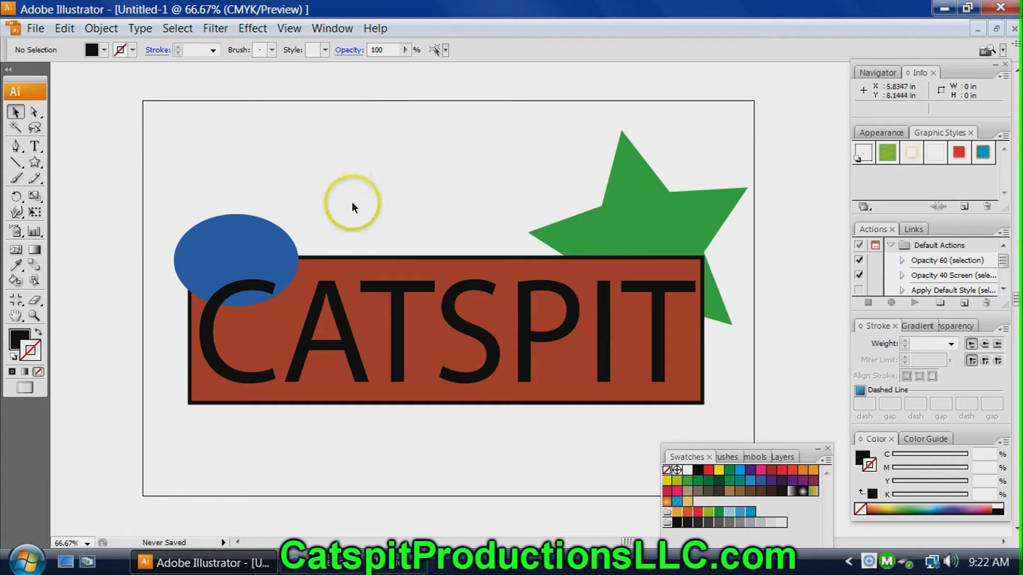
Bring the blue ellipse to the front, and send it backward one level behind the CATSPIT text.
click(237, 241)
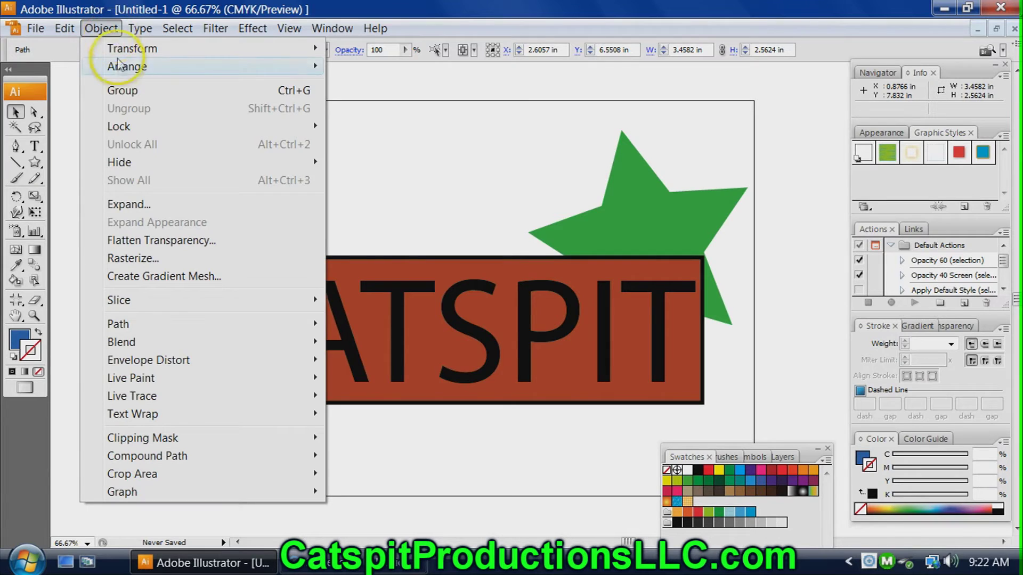
mouse_move(120, 67)
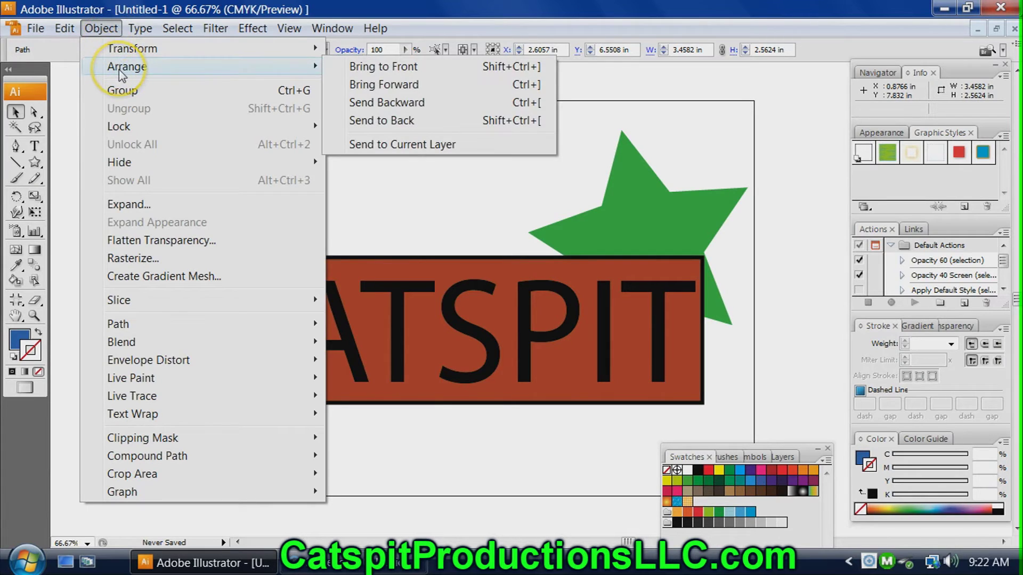
click(364, 68)
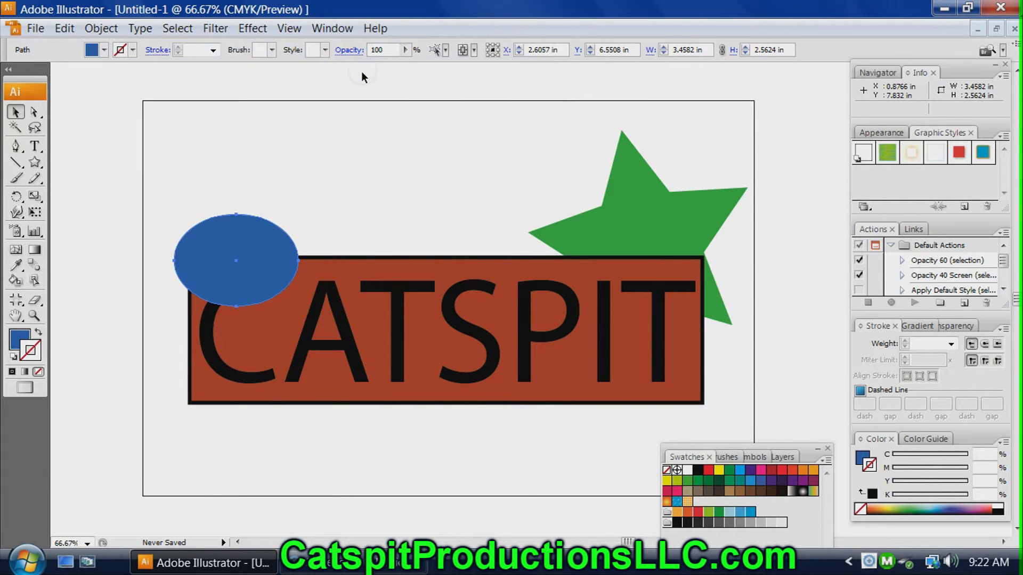
click(114, 32)
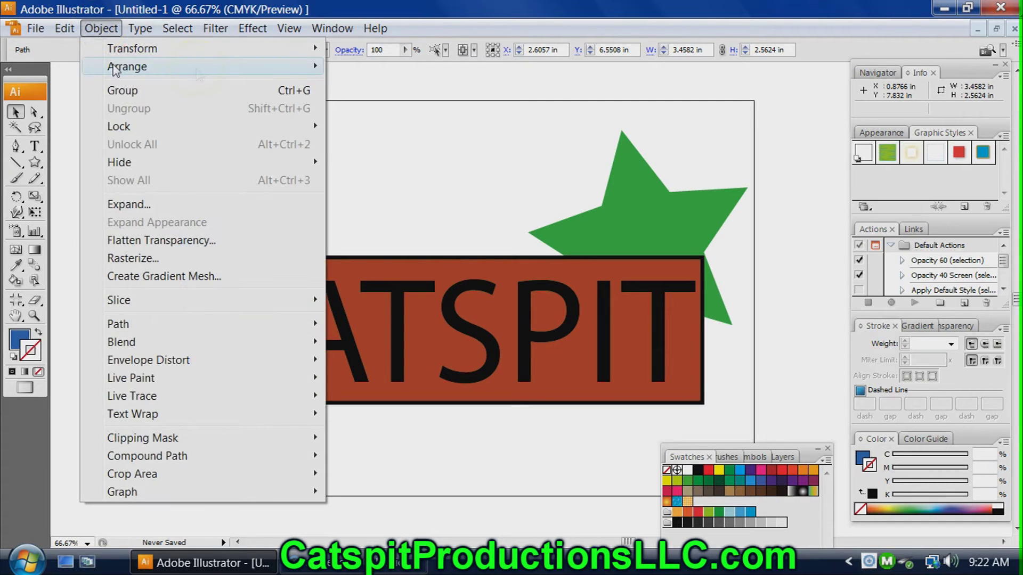
mouse_move(314, 64)
click(373, 102)
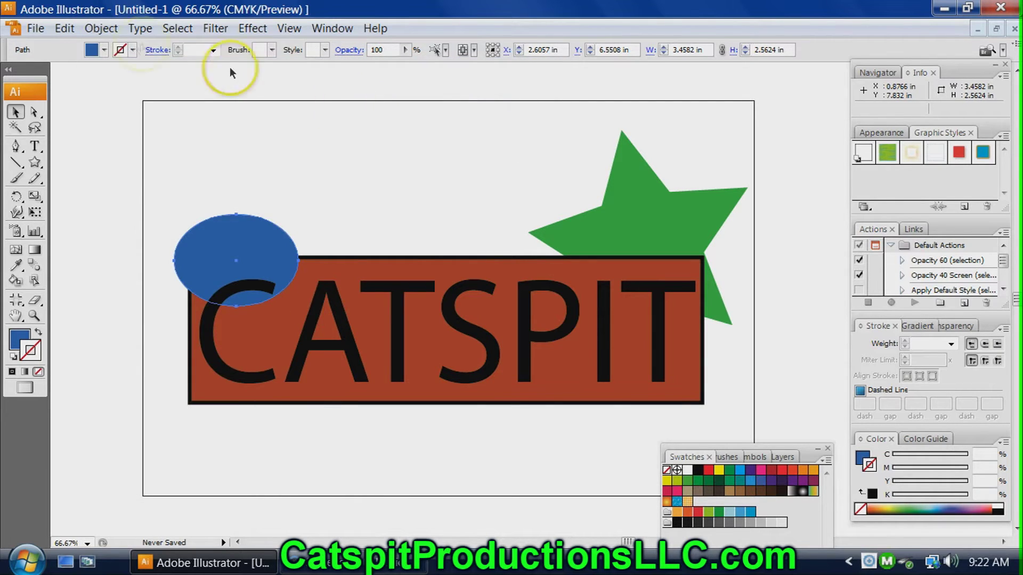
Send the blue ellipse to the back behind the rectangle and deselect it.
click(101, 28)
mouse_move(120, 66)
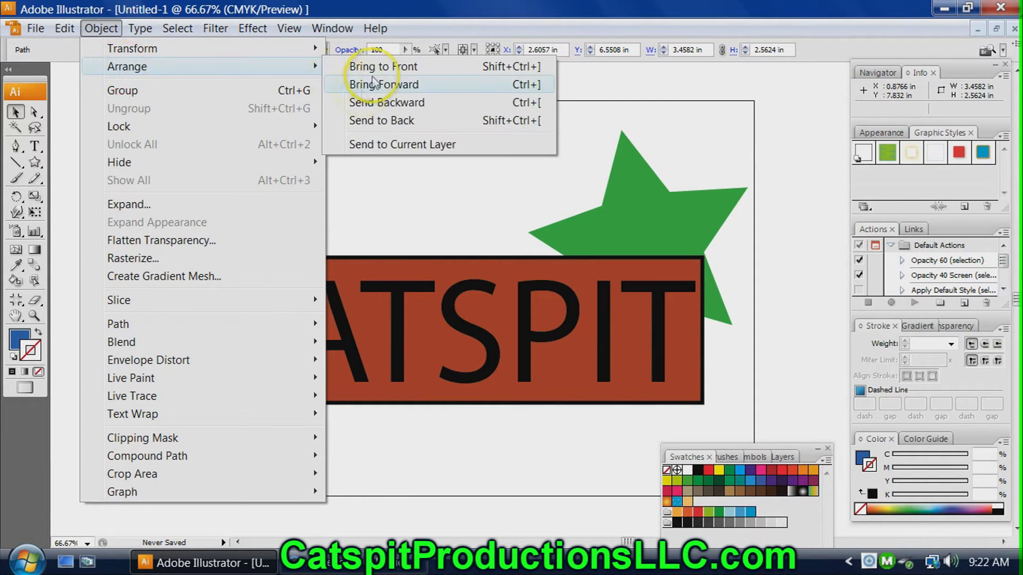
click(359, 121)
click(338, 187)
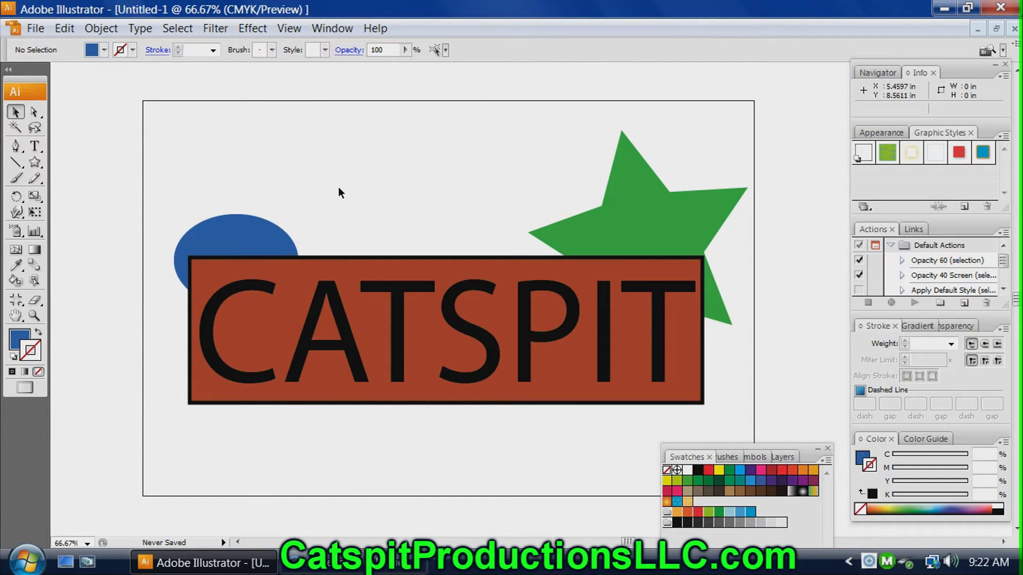
Bring the blue ellipse forward two levels, in front of the rectangle but behind the CATSPIT text.
click(223, 223)
click(101, 28)
mouse_move(104, 71)
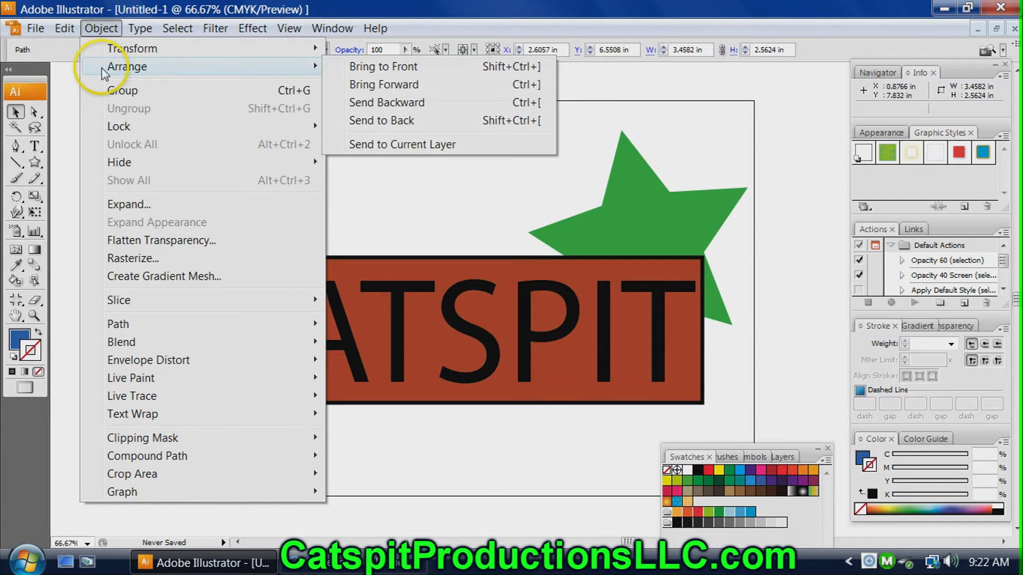
click(373, 84)
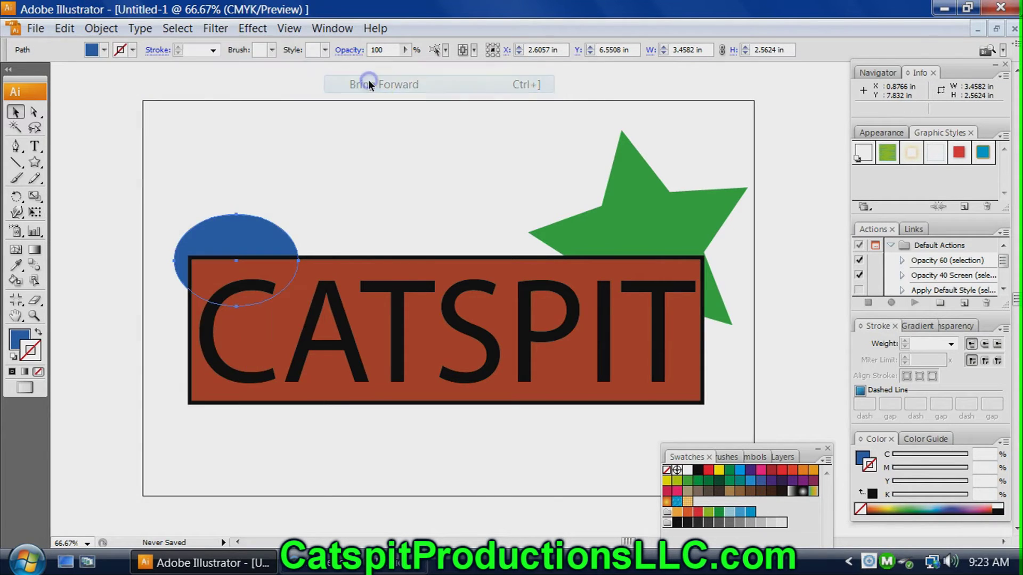
click(106, 29)
mouse_move(124, 71)
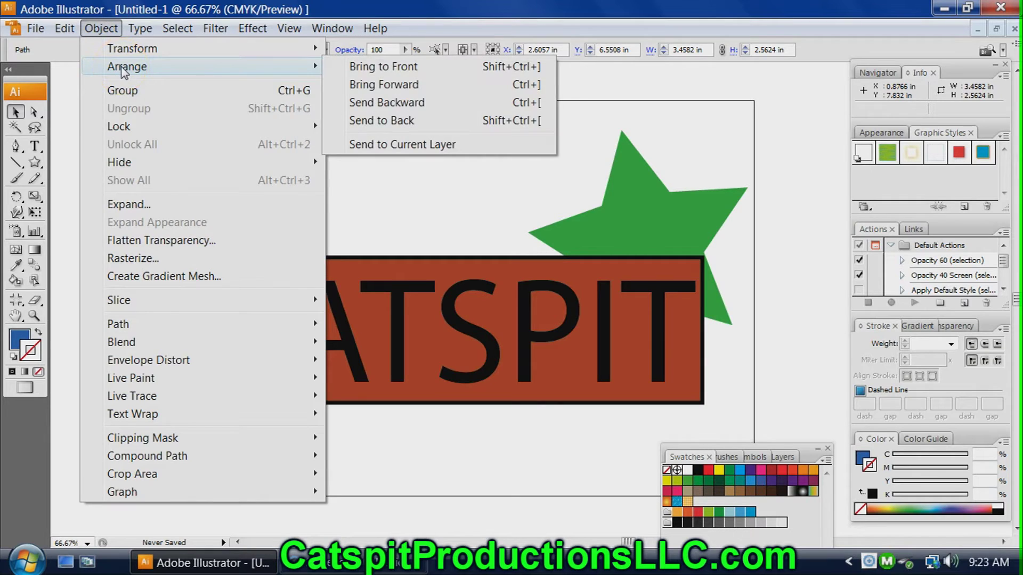
click(400, 84)
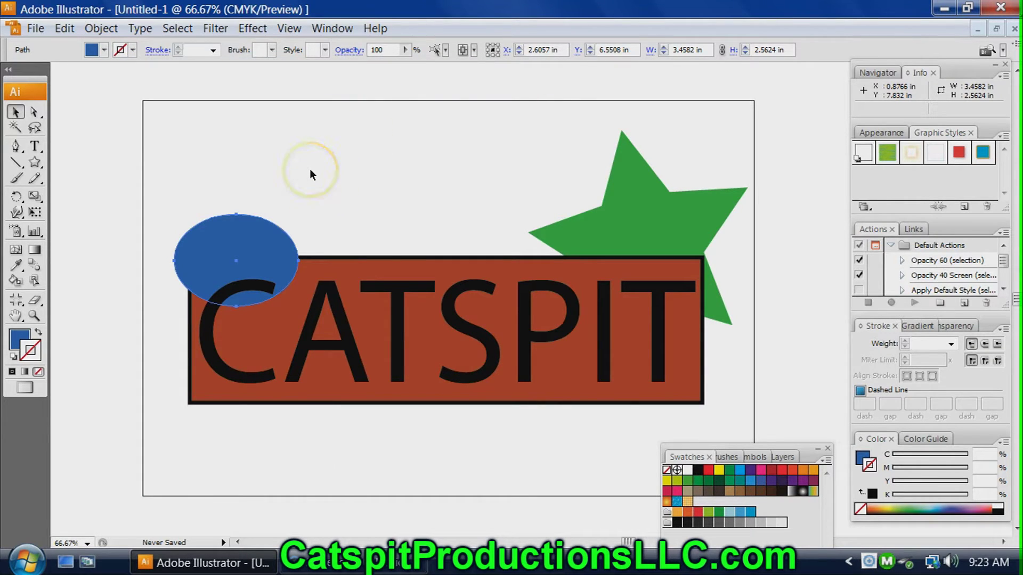
Nudge the blue ellipse about 0.1 in to the right over the rectangle's corner and deselect it.
click(226, 163)
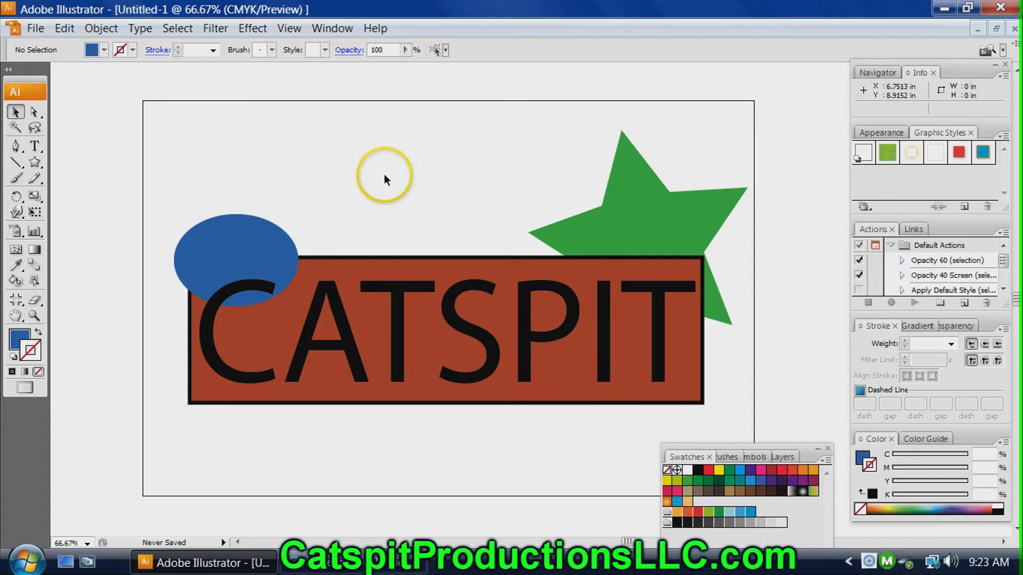
click(432, 178)
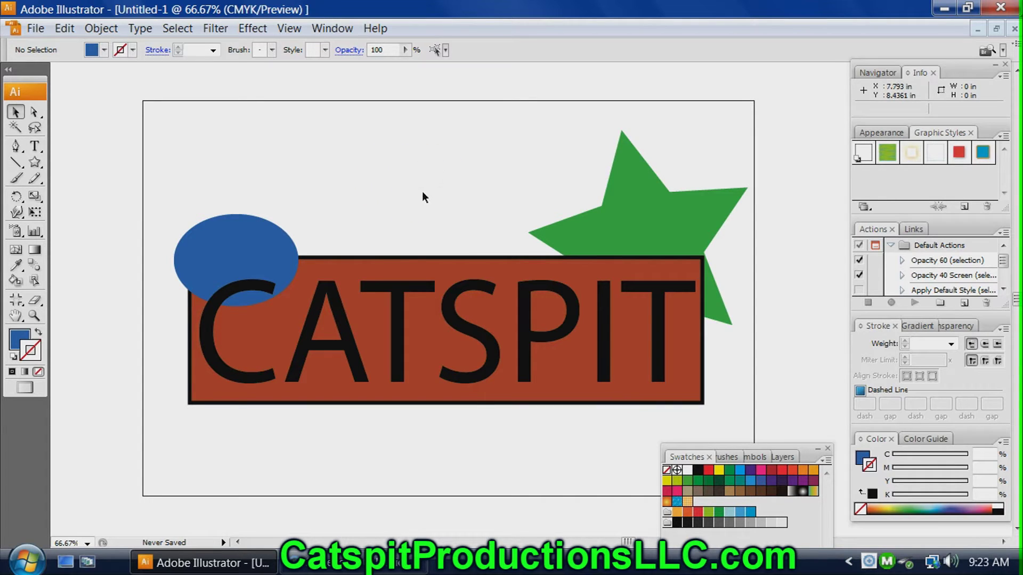
mouse_move(283, 241)
mouse_down()
mouse_move(282, 229)
mouse_move(286, 241)
mouse_up()
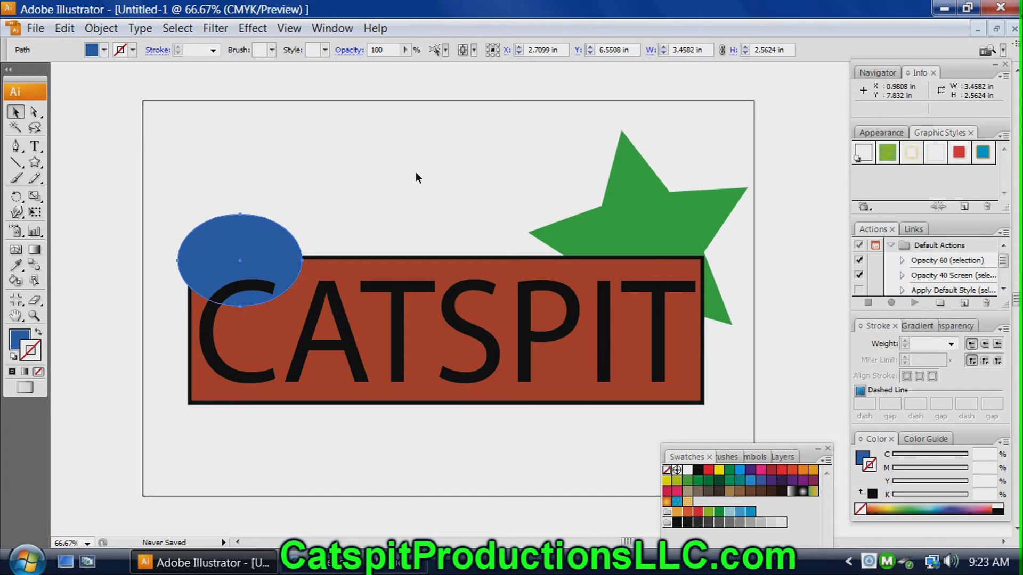
click(415, 172)
Select the star and the other objects one at a time, ending with the CATSPIT text, and clear the selection.
click(503, 194)
click(624, 209)
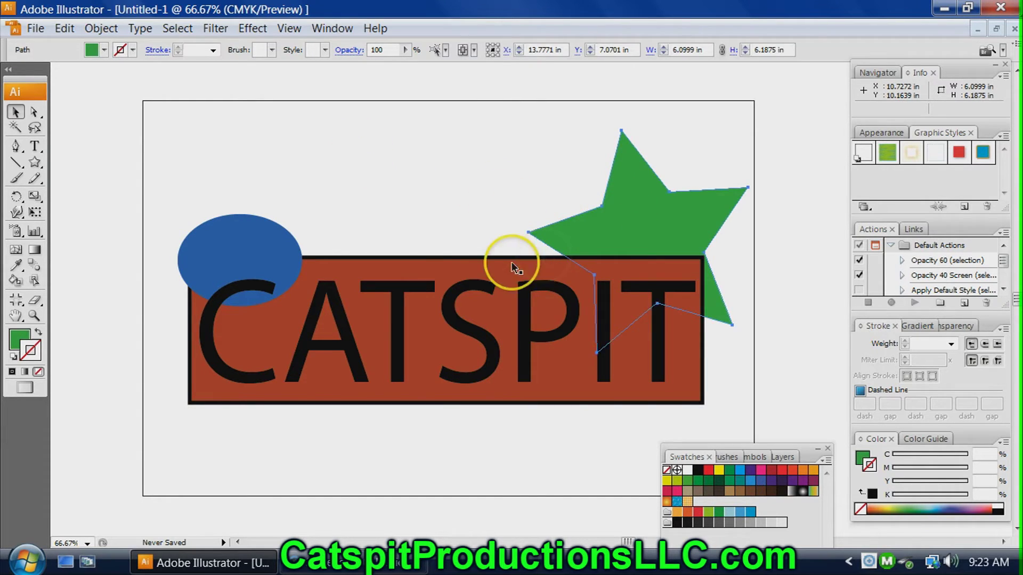
click(293, 257)
click(400, 309)
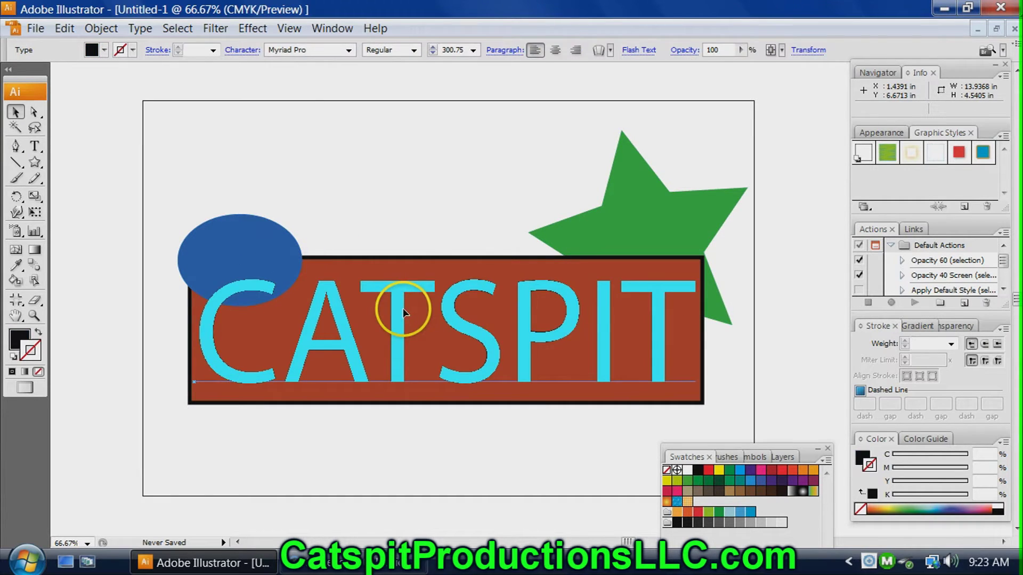
click(477, 194)
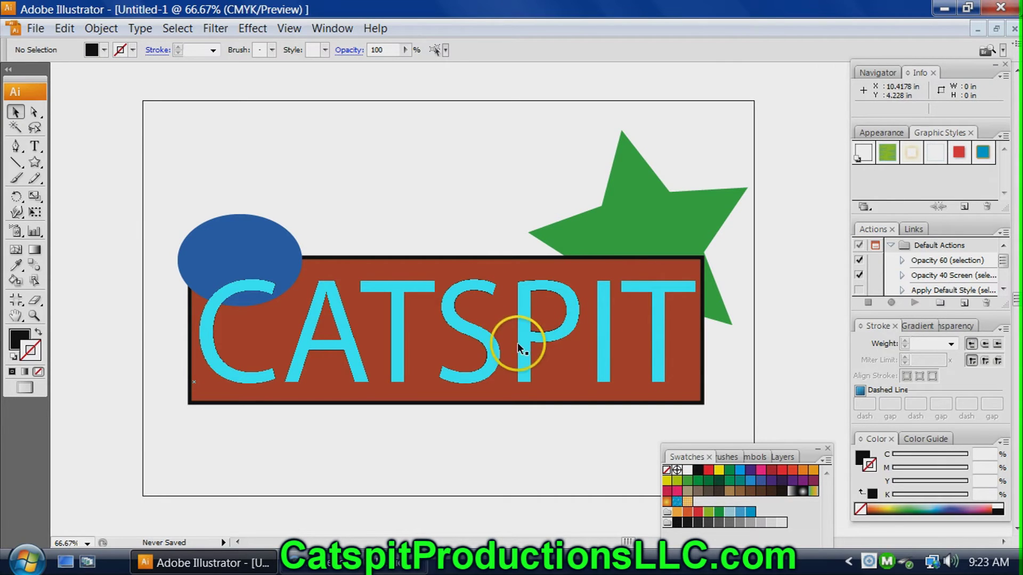
Move the CATSPIT text by itself up off the rectangle, undo that move, and deselect everything.
drag(501, 314, 477, 181)
click(100, 28)
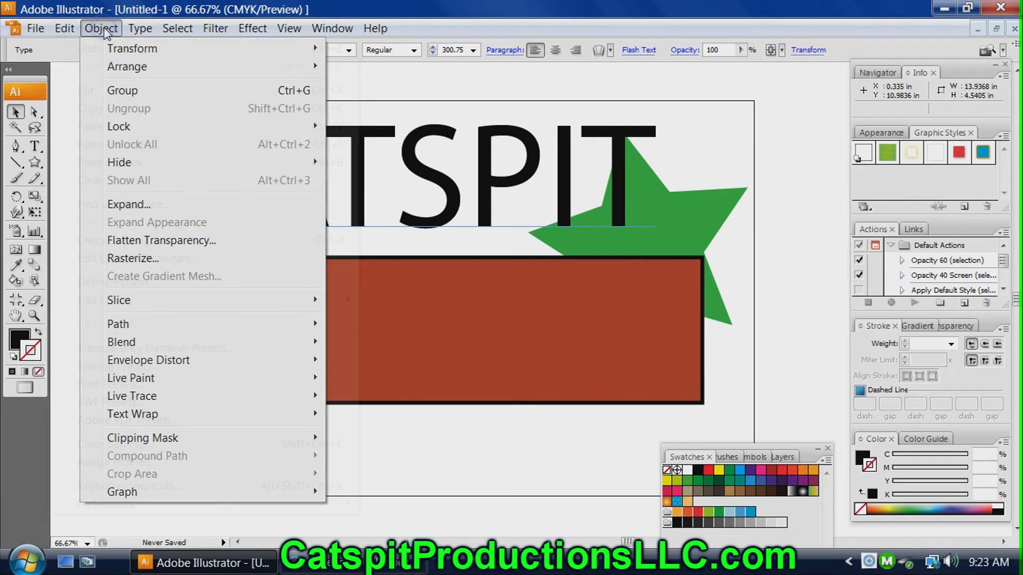
click(85, 48)
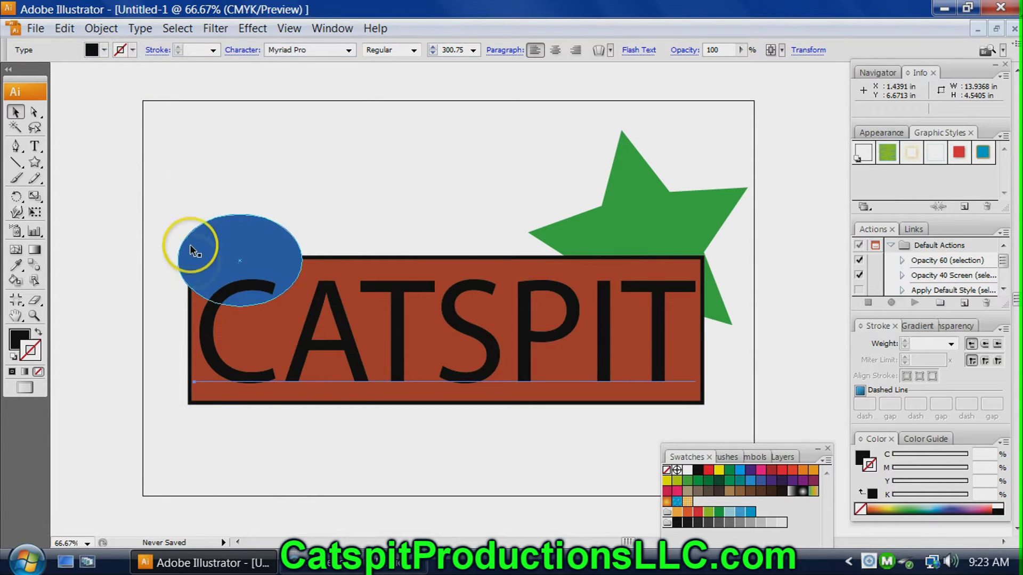
drag(189, 244, 341, 414)
click(377, 441)
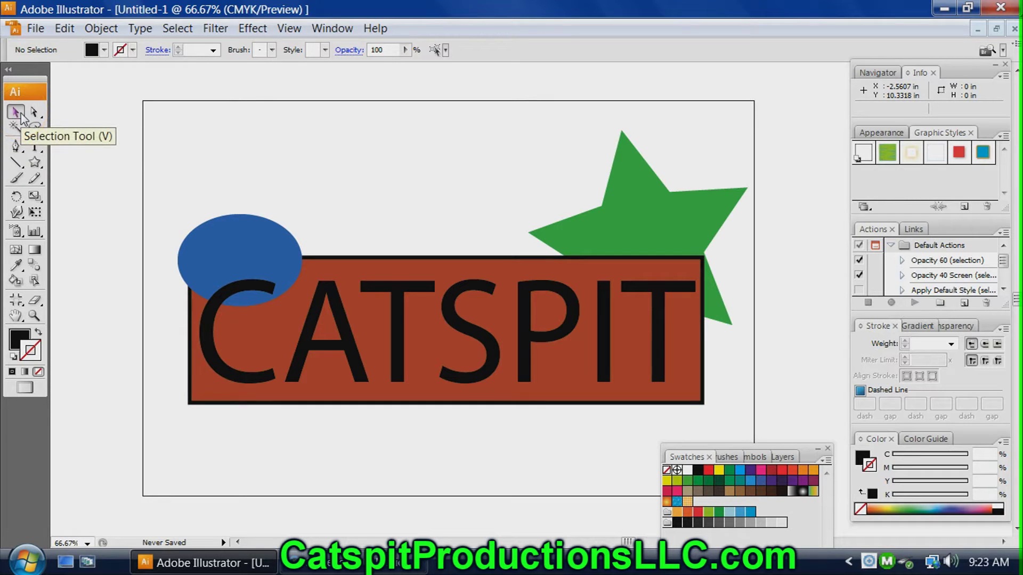
Group the ellipse, rectangle, CATSPIT text and star into one object and deselect it.
drag(158, 140, 741, 432)
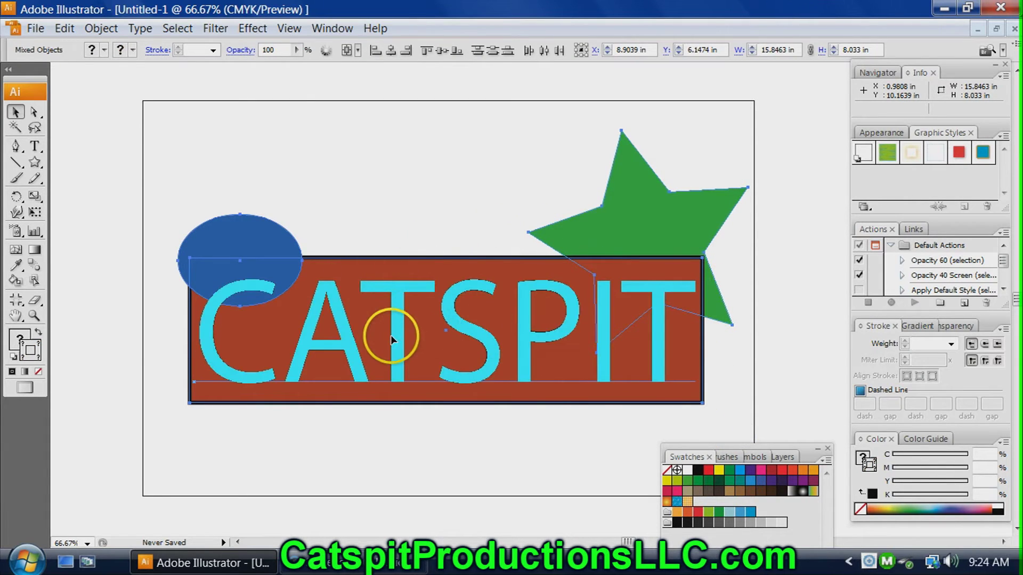
click(102, 28)
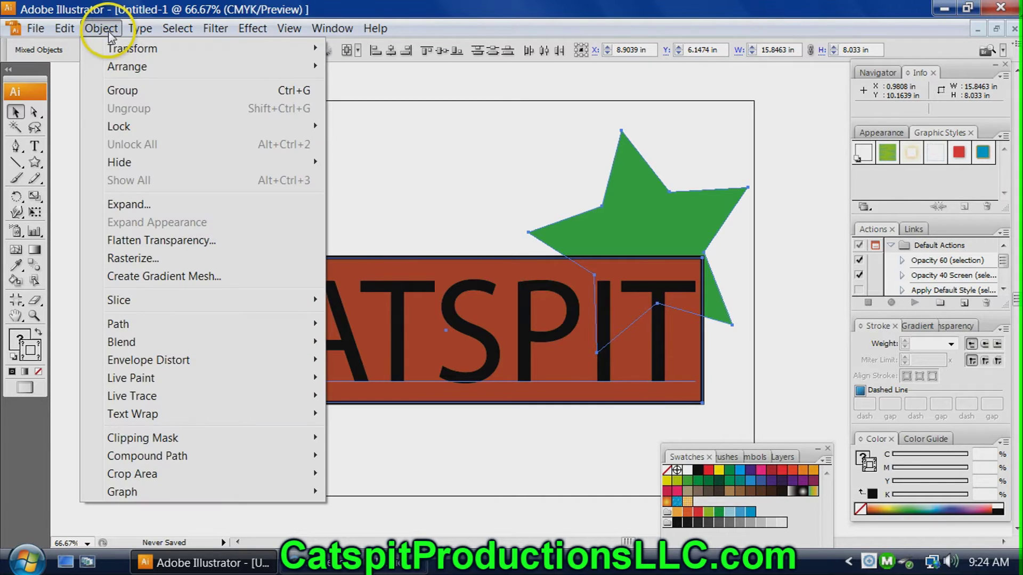
click(121, 91)
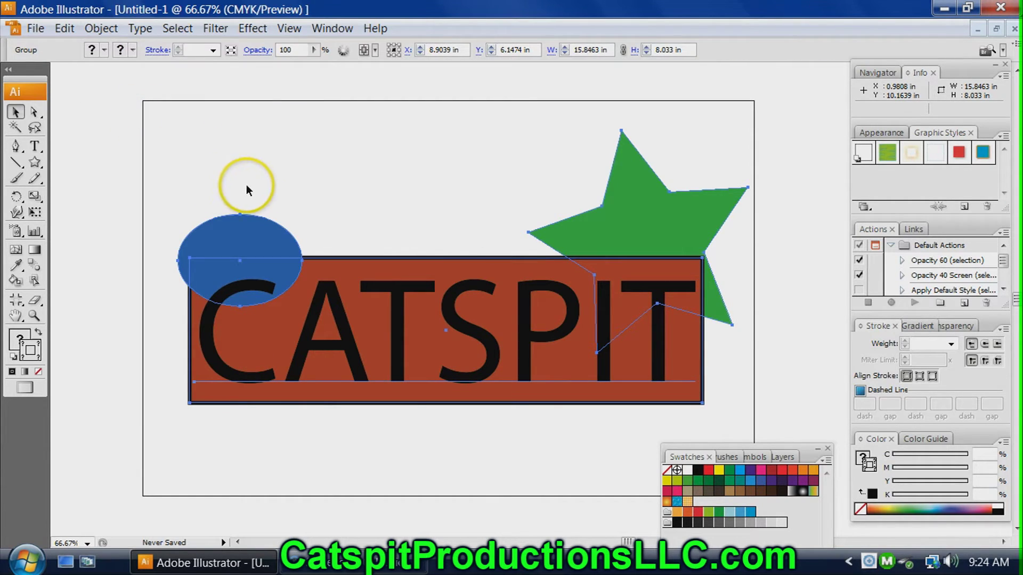
click(375, 152)
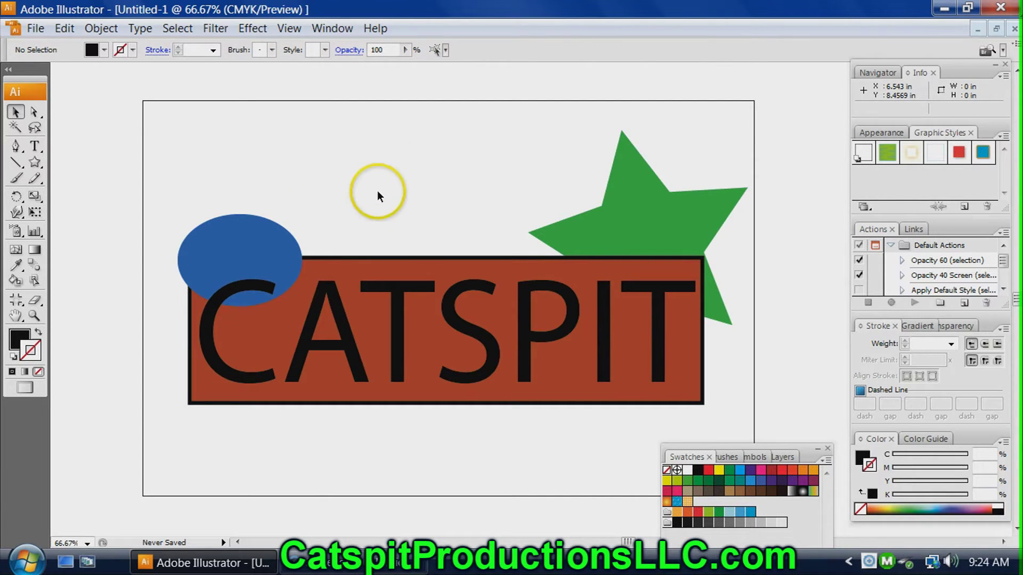
Select the group and move it about 0.9 in left and 0.3 in down on the artboard.
click(621, 216)
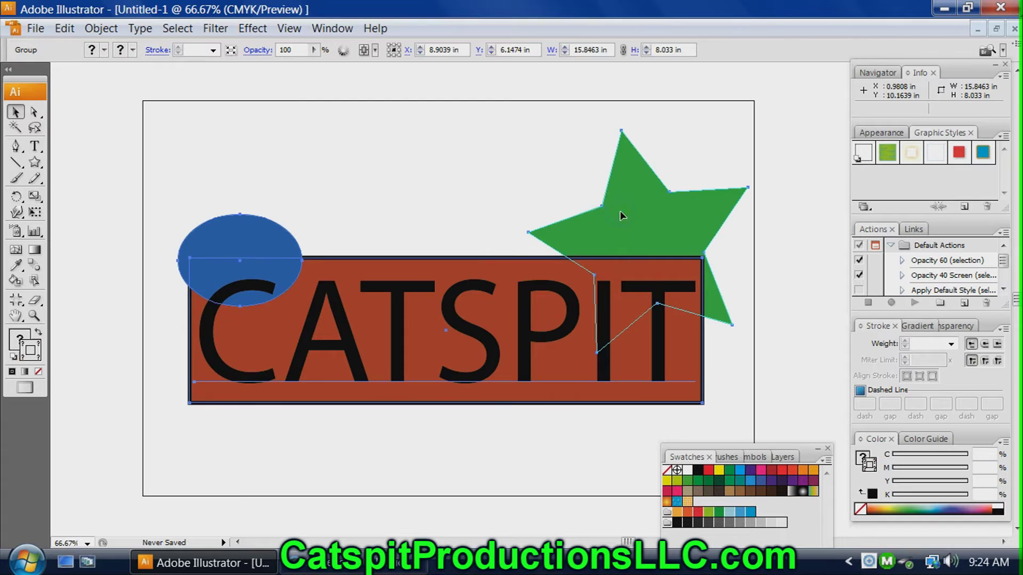
click(426, 164)
drag(307, 314, 368, 187)
drag(512, 213, 523, 308)
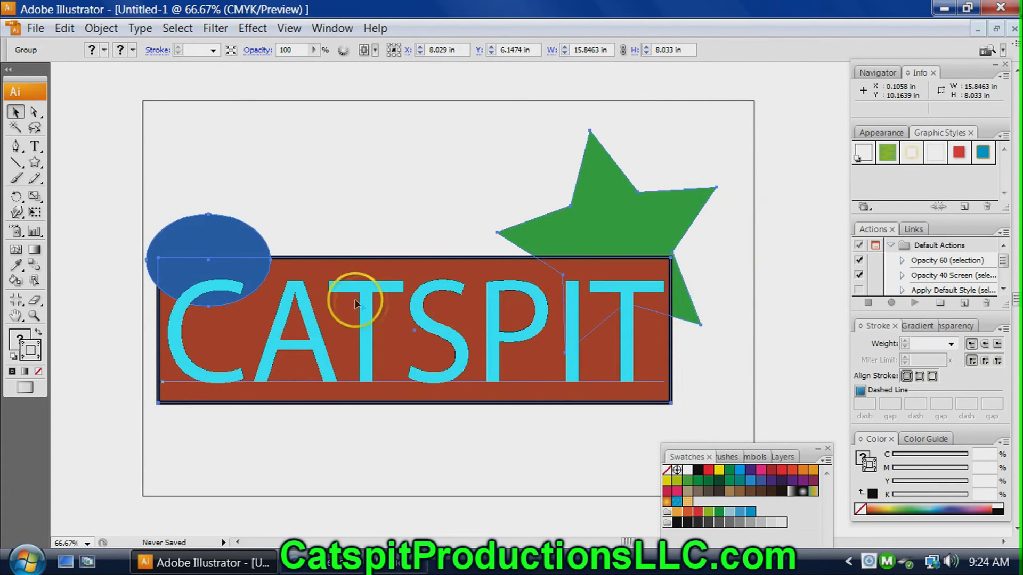
drag(447, 343, 447, 343)
click(366, 318)
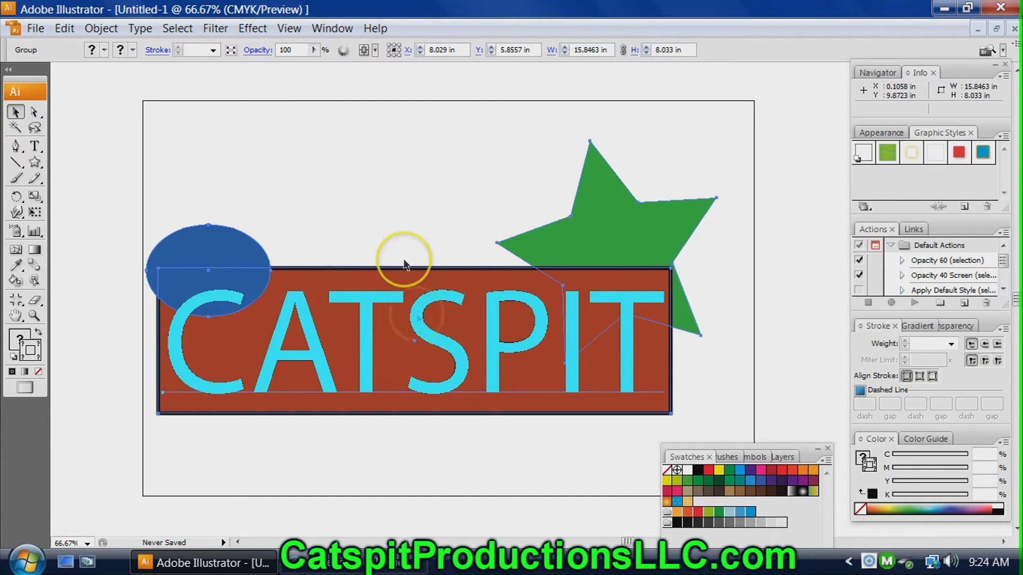
key(ctrl+z)
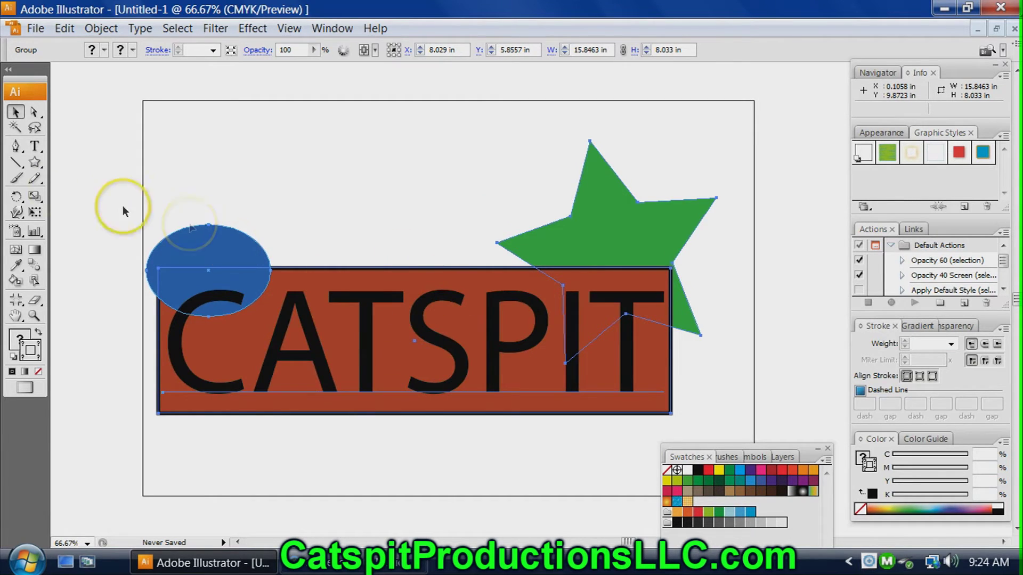
Scale the group down to about 13.8 in wide and 5.2 in high, and undo the scaling.
click(34, 196)
drag(625, 410, 625, 410)
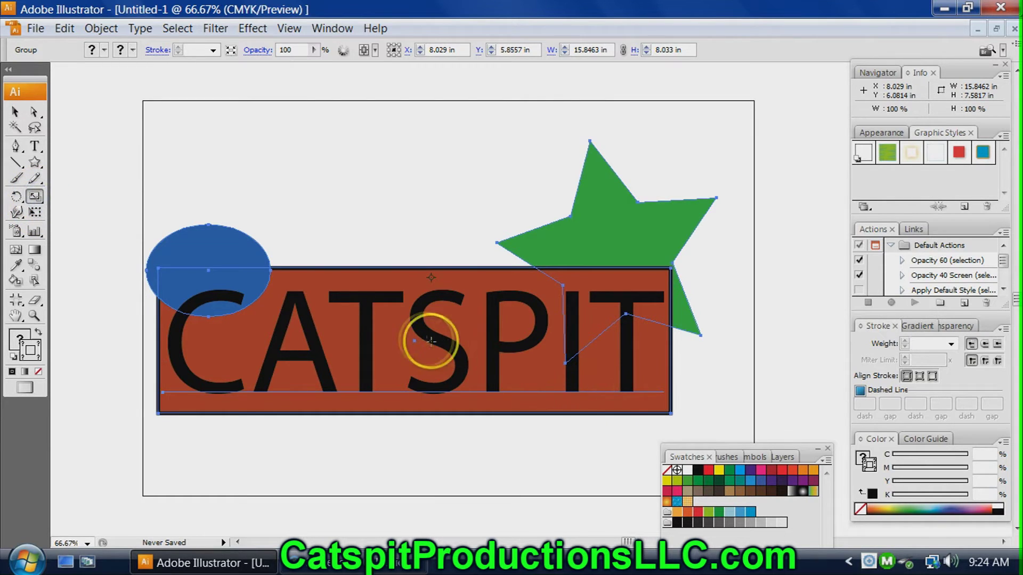
drag(670, 412, 638, 387)
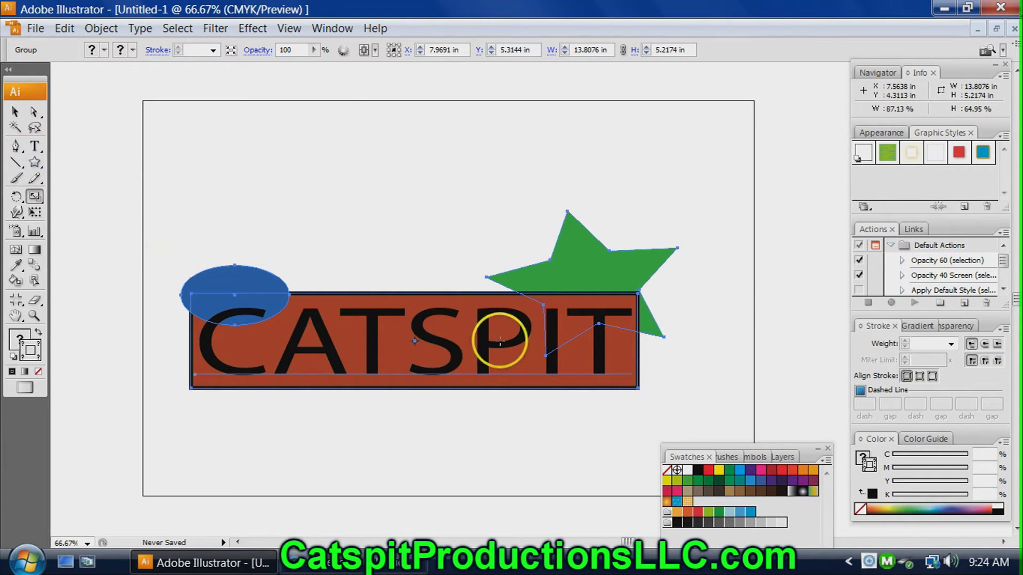
click(65, 28)
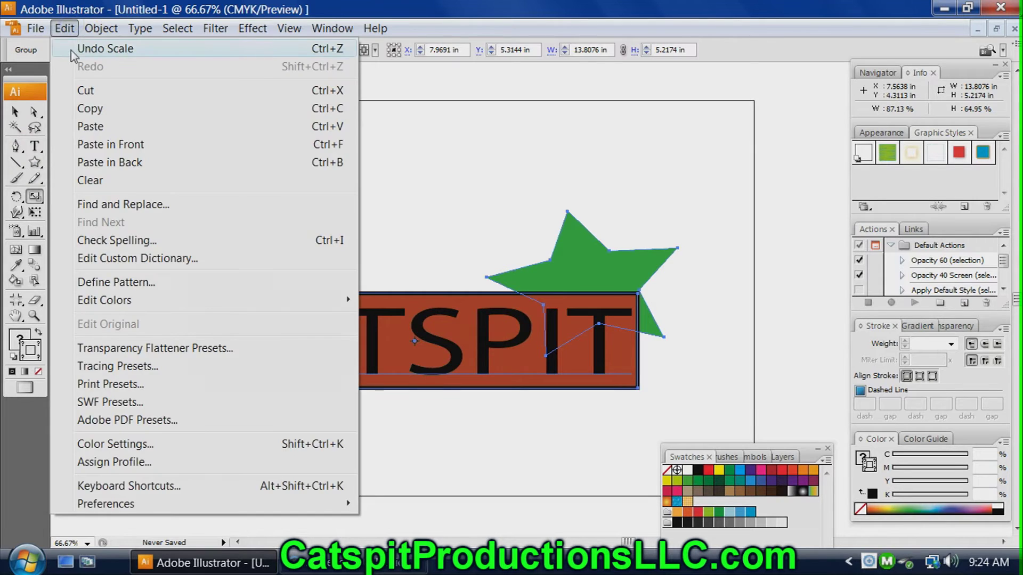
click(74, 47)
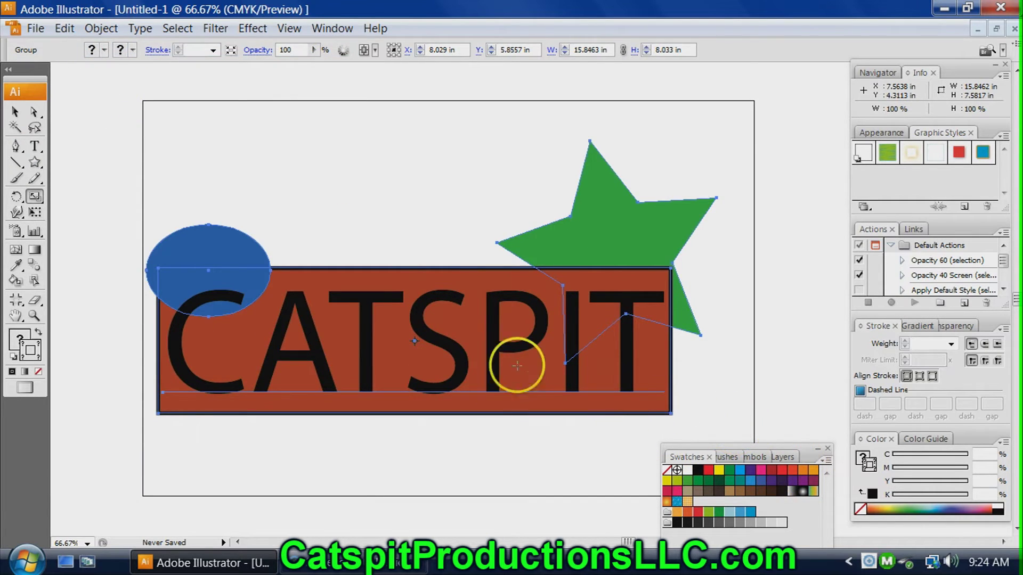
Scale the group's height down to about 4.9 in and move the group up toward the artboard's upper half.
drag(668, 413, 650, 388)
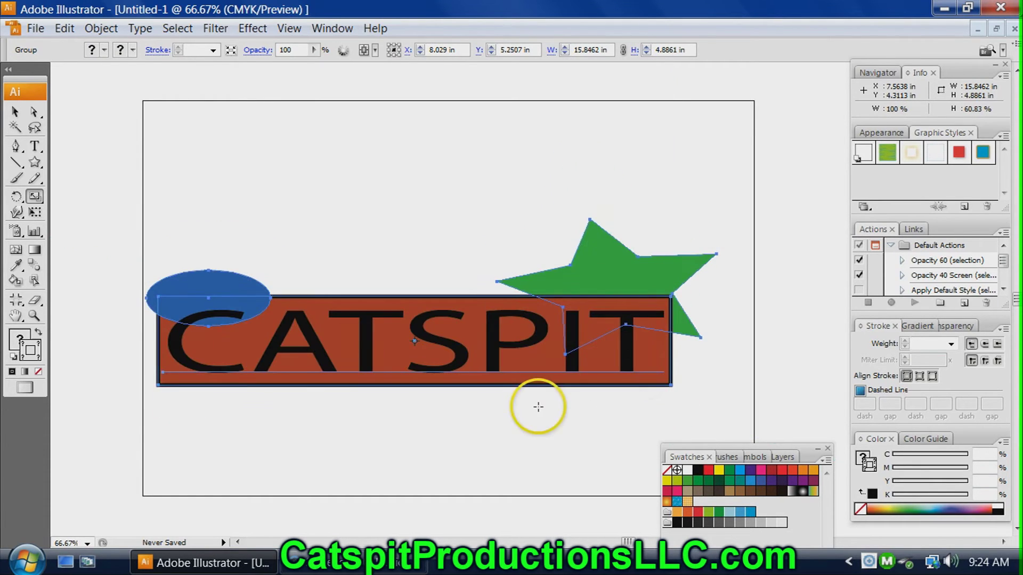
click(12, 112)
drag(367, 341, 386, 259)
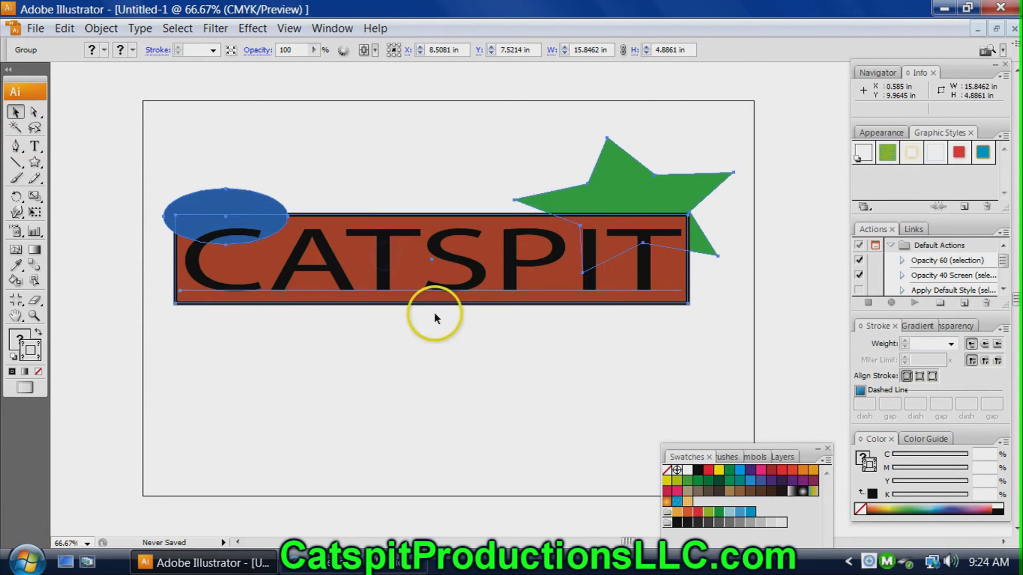
Stretch the group with Free Transform to about 6.7 in high and move it slightly up and left.
click(35, 213)
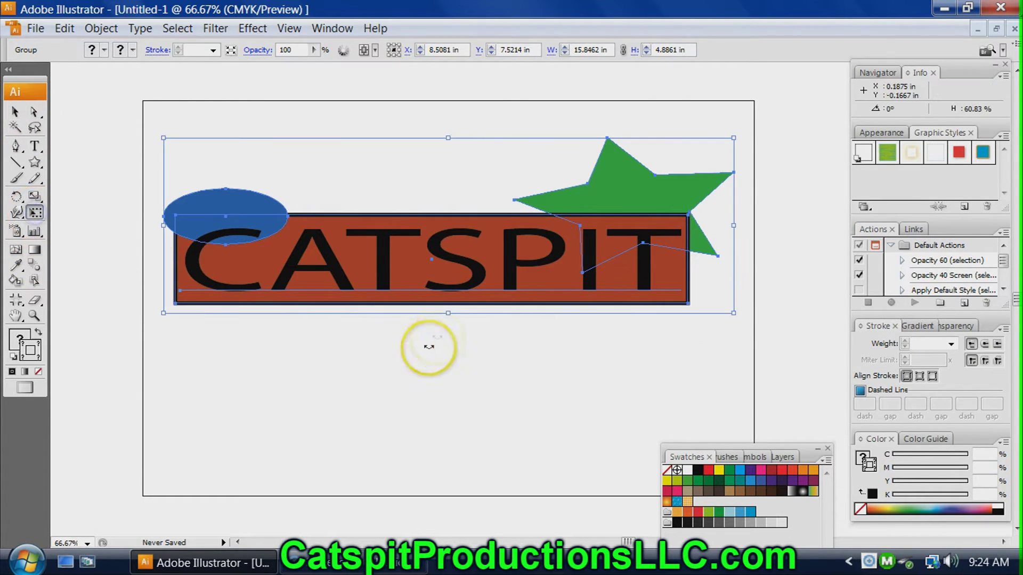
drag(449, 306, 449, 377)
drag(446, 278, 441, 259)
Scale the group's width down to about 13 in around its centre, shift it slightly right and down, and deselect it.
click(34, 196)
click(427, 284)
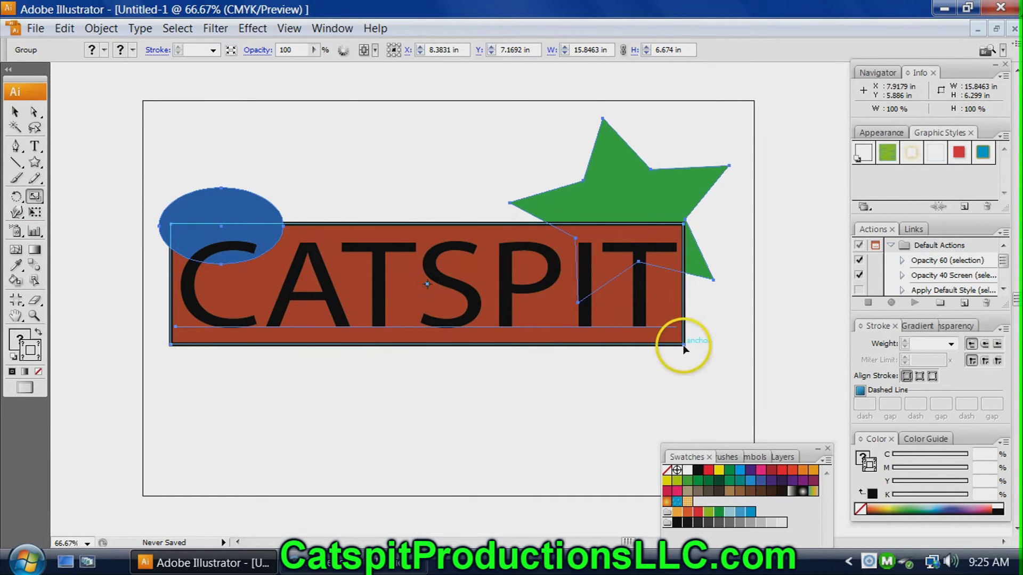
drag(683, 345, 641, 319)
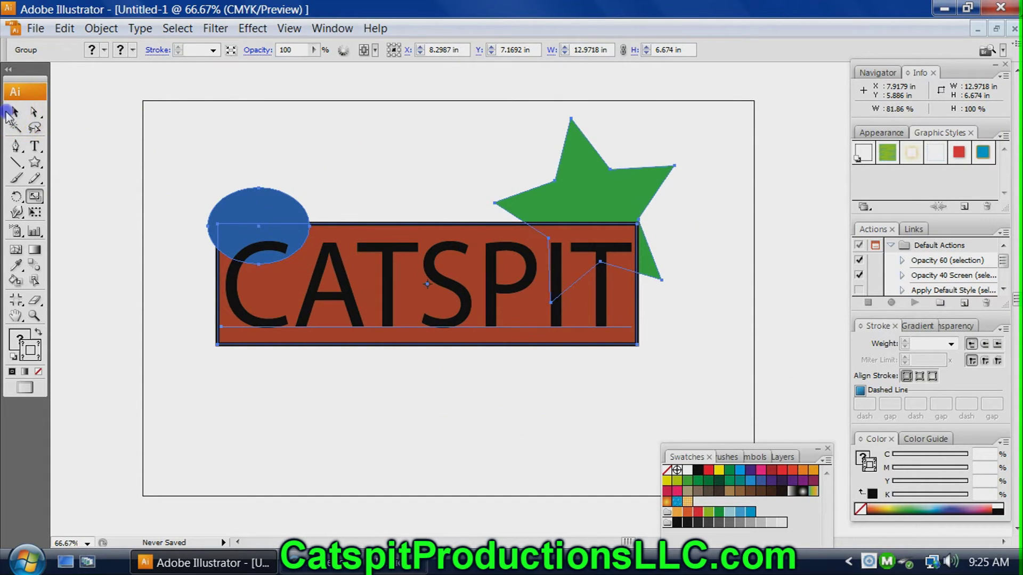
click(14, 111)
drag(462, 308, 468, 315)
click(435, 196)
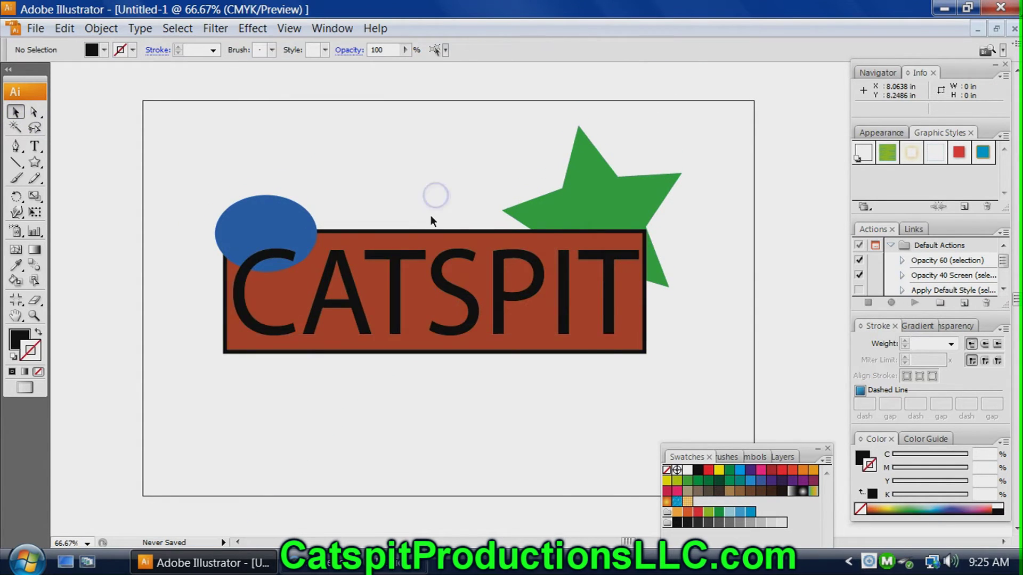
Ungroup the ellipse, rectangle, CATSPIT text and star, and clear the selection.
click(344, 282)
click(101, 29)
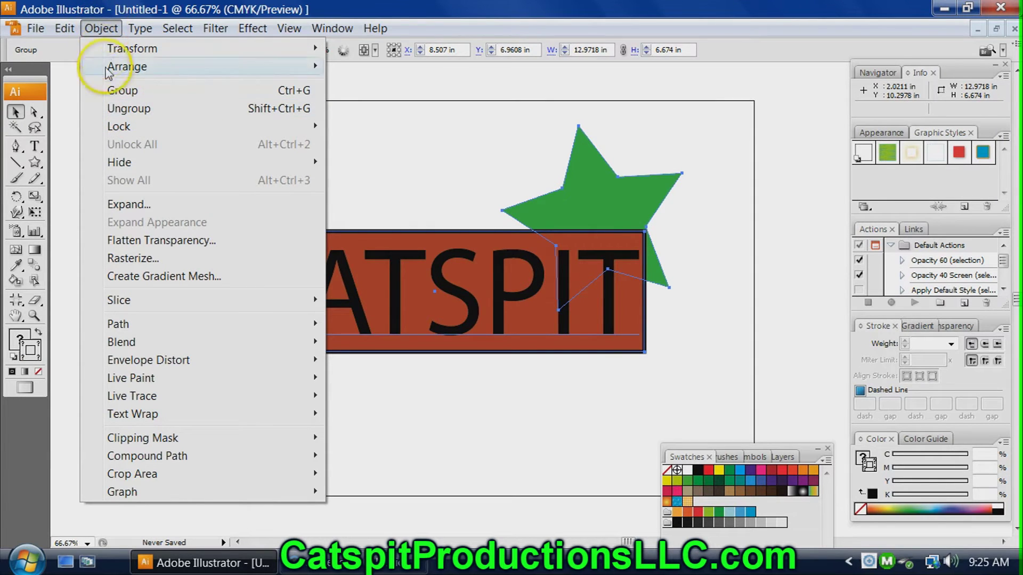
click(126, 109)
click(359, 174)
Move the blue ellipse by itself up and left away from the rectangle, and undo the move.
drag(279, 226, 235, 166)
click(65, 28)
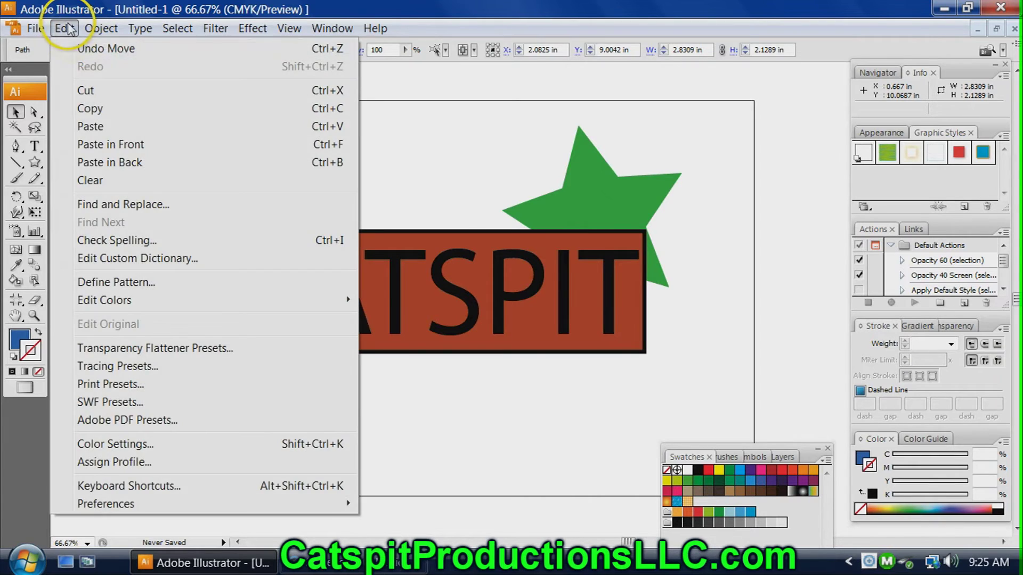
click(78, 45)
click(234, 175)
Move the CATSPIT text up and left and down below the rectangle, undo both moves, and deselect it.
drag(271, 229, 237, 181)
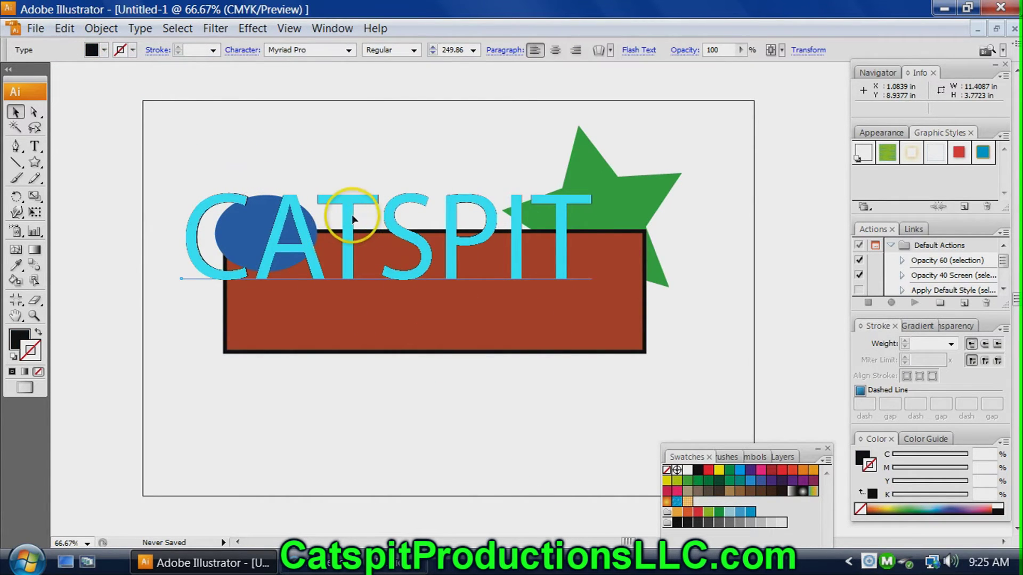
drag(351, 207, 369, 414)
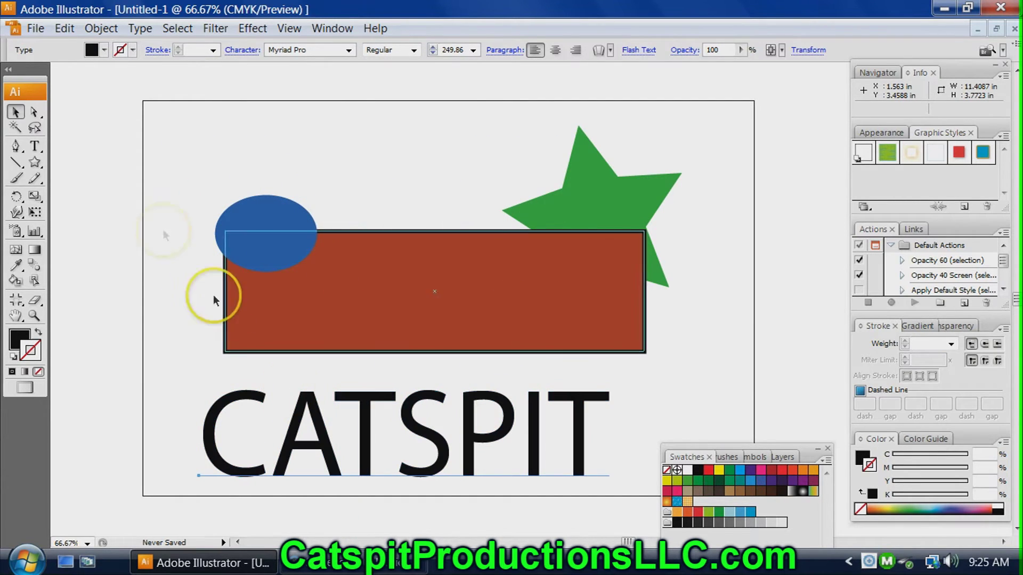
click(73, 31)
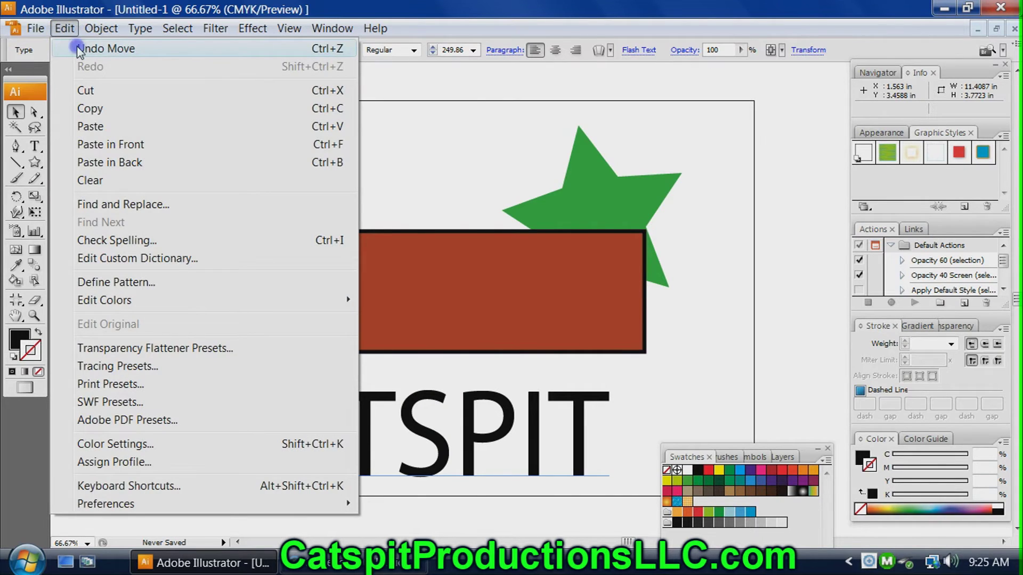
click(79, 50)
drag(180, 265, 190, 274)
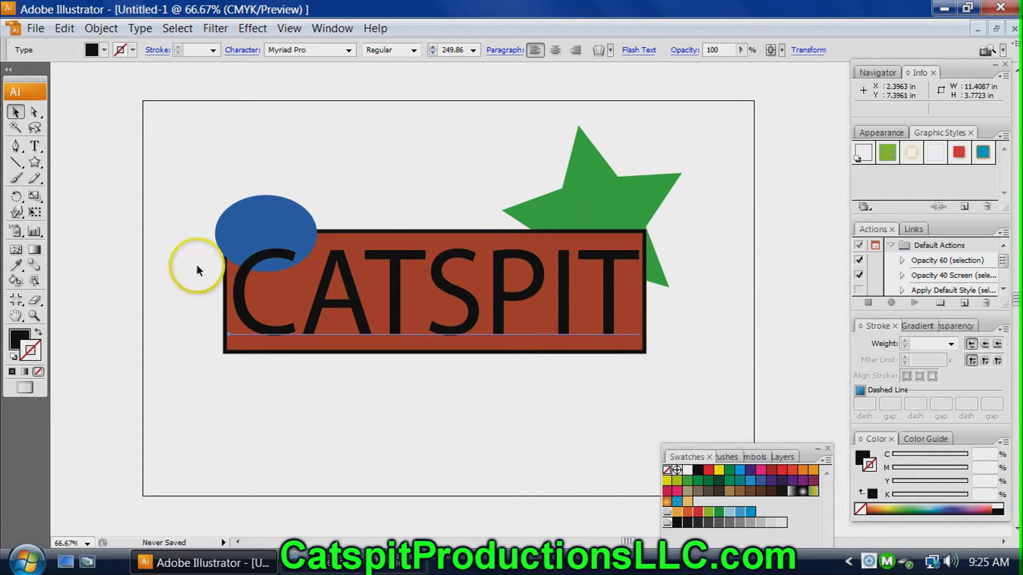
click(473, 241)
click(436, 141)
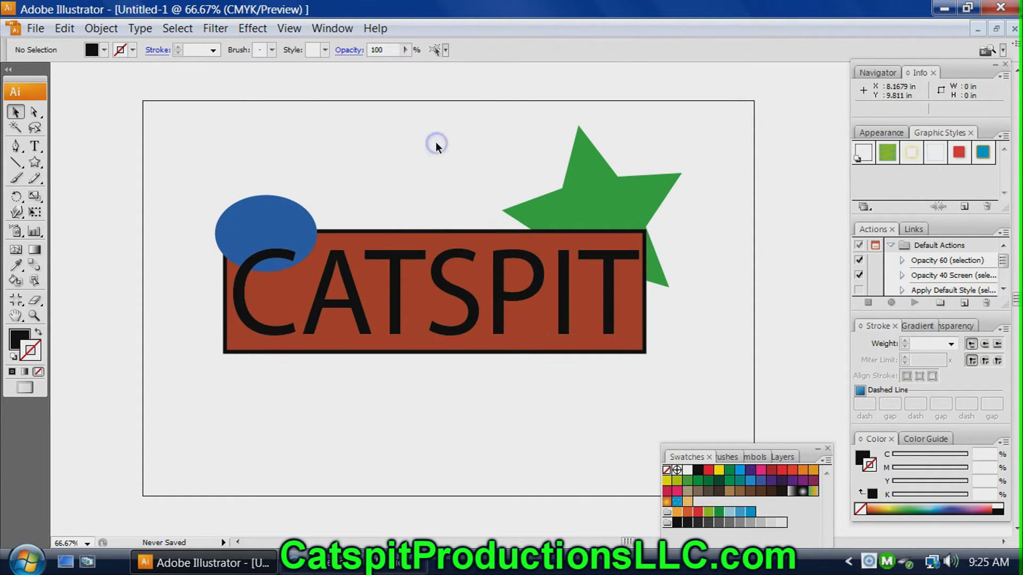
Group the ellipse, rectangle, CATSPIT text and star, move the group slightly up, and deselect it.
drag(213, 155, 679, 388)
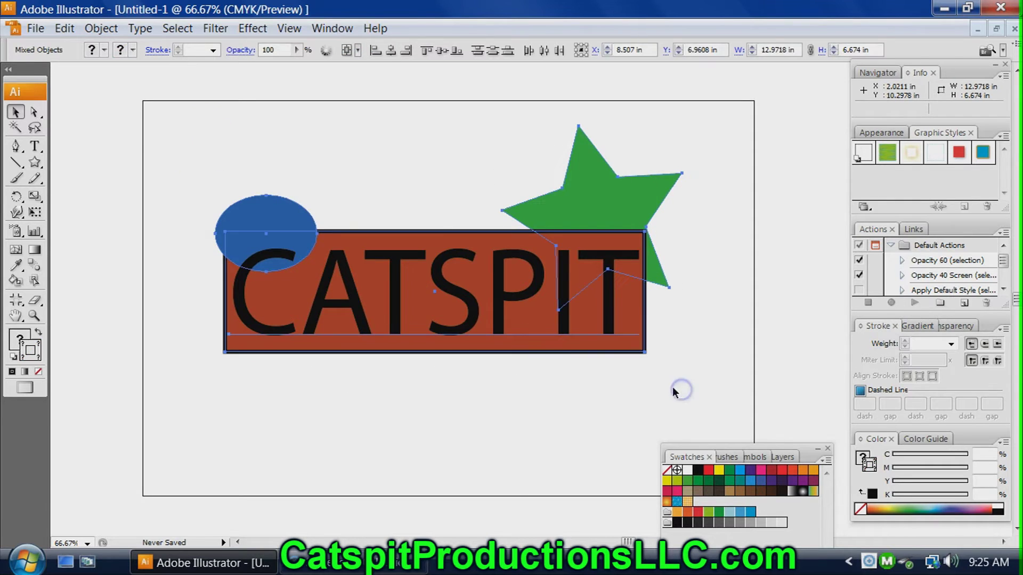
click(102, 28)
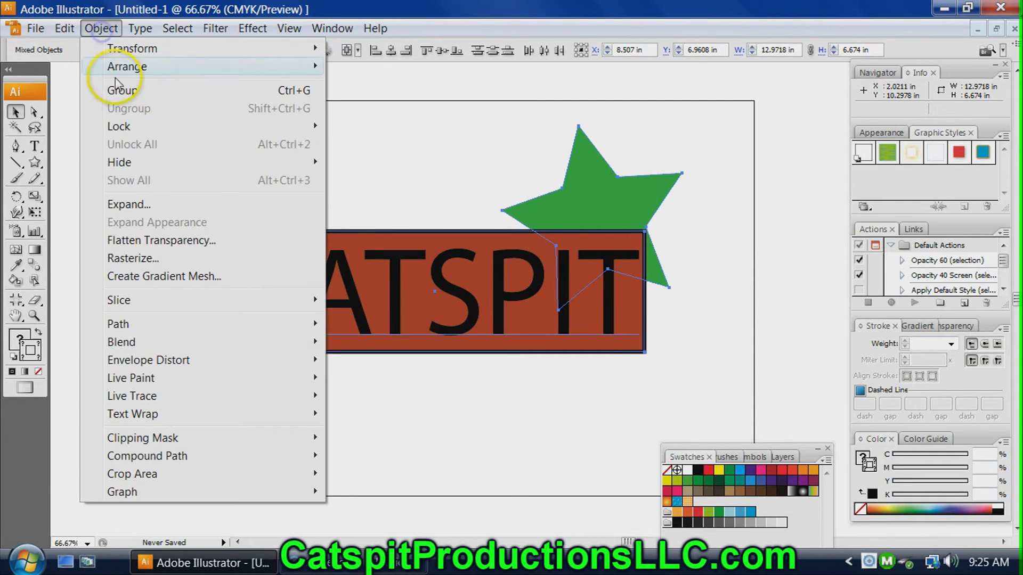
click(121, 92)
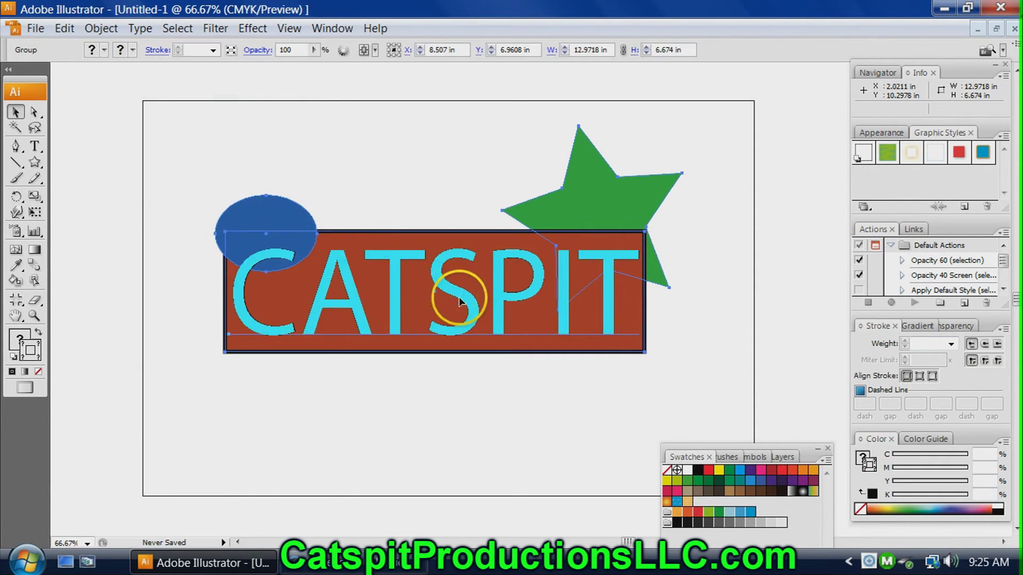
drag(465, 297, 467, 276)
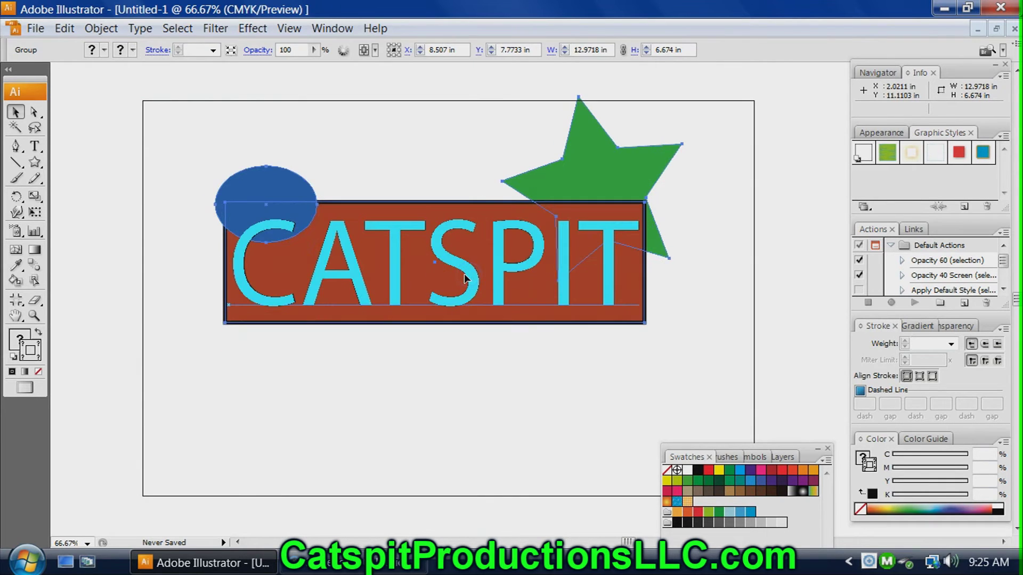
click(718, 316)
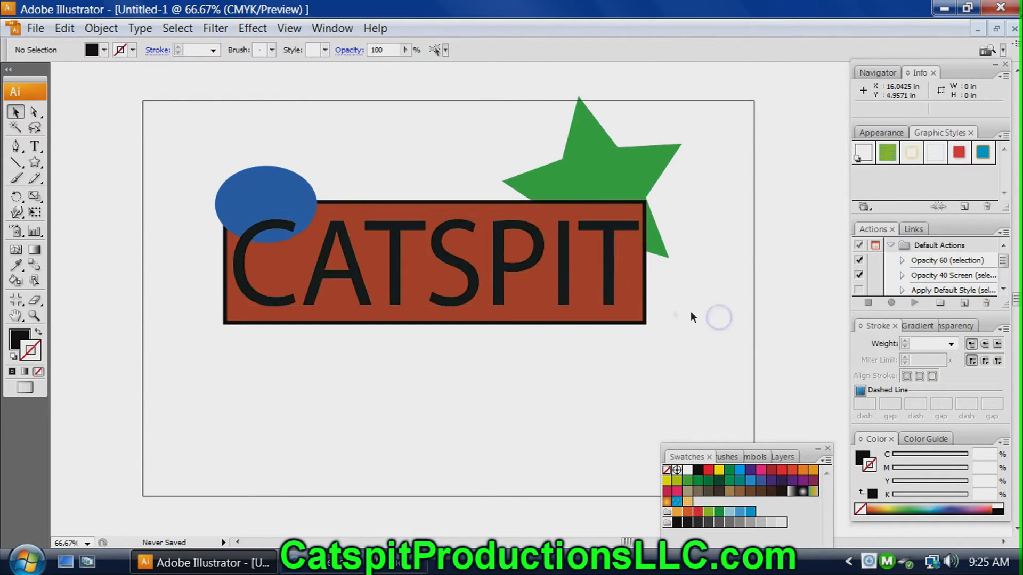
Move the group down a little, then up past the page's upper edge to free space beneath it.
drag(561, 258, 566, 309)
click(713, 321)
click(586, 322)
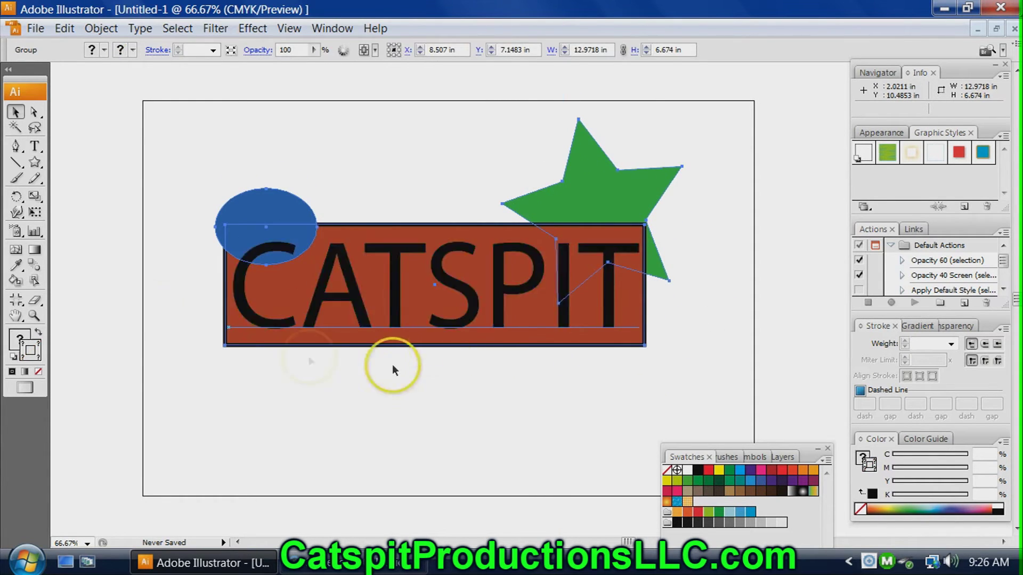
click(157, 285)
drag(453, 328, 457, 258)
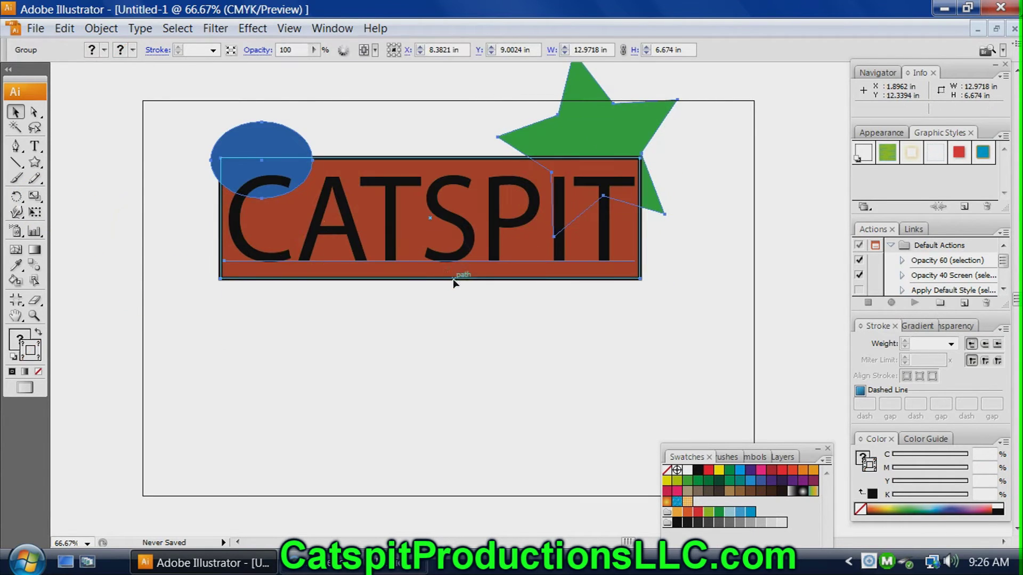
Add a separate 25 pt CATSPIT text line in the empty area below the group and select its characters.
click(35, 146)
click(301, 406)
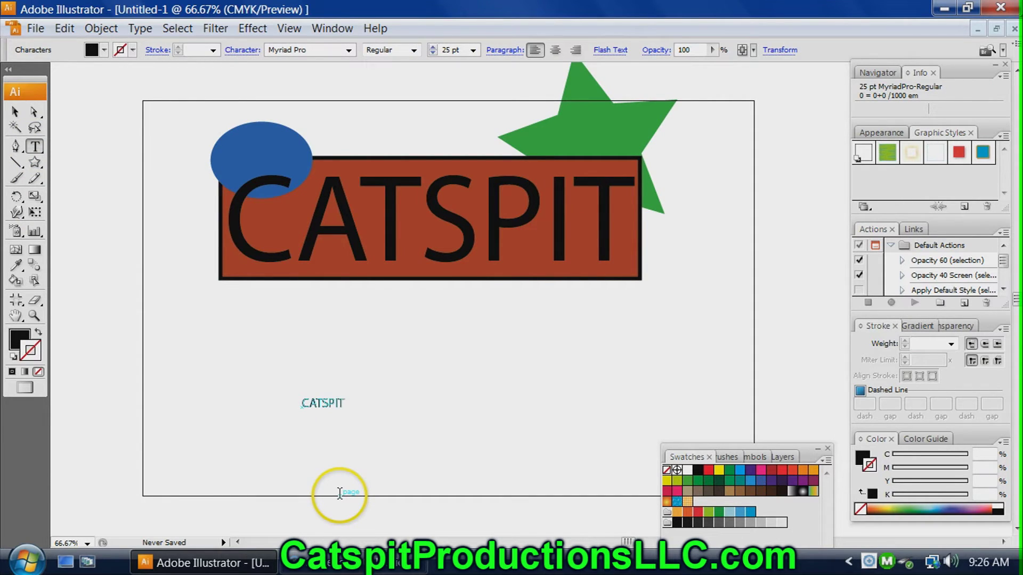
drag(344, 403, 294, 403)
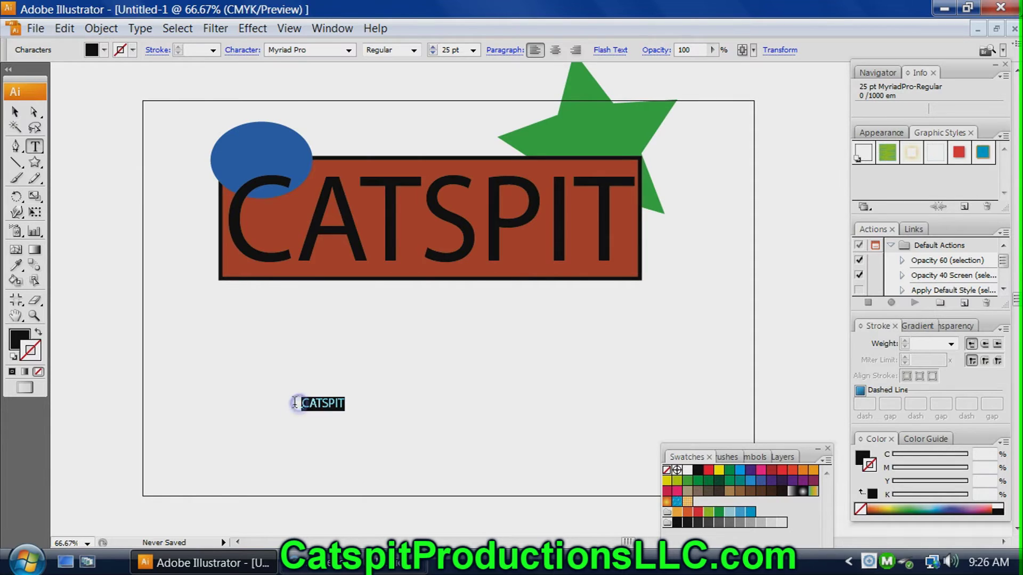
Scale the small CATSPIT text with the Scale tool to about 269% width and 733% height.
click(35, 197)
click(324, 403)
drag(343, 406, 375, 435)
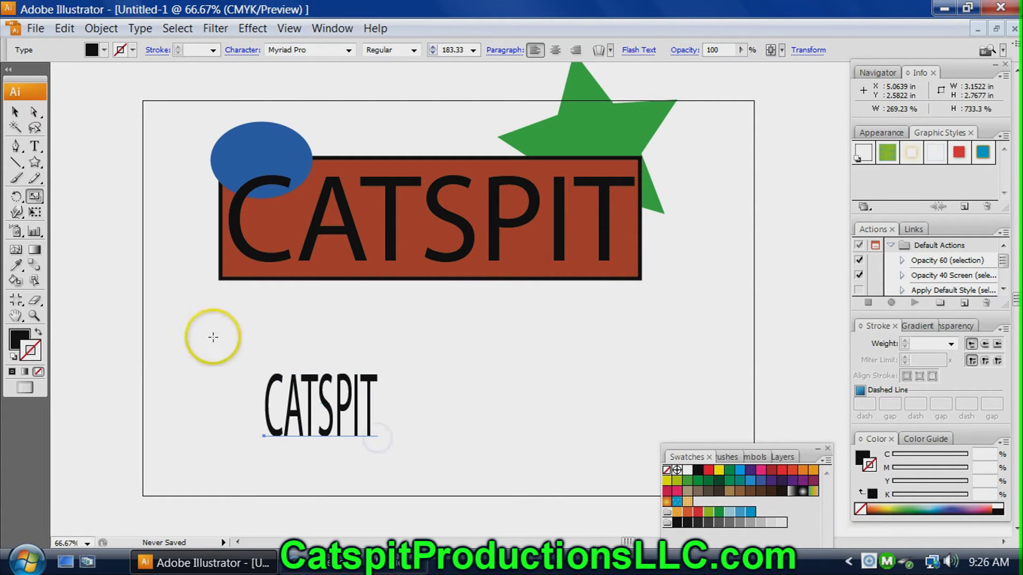
click(34, 111)
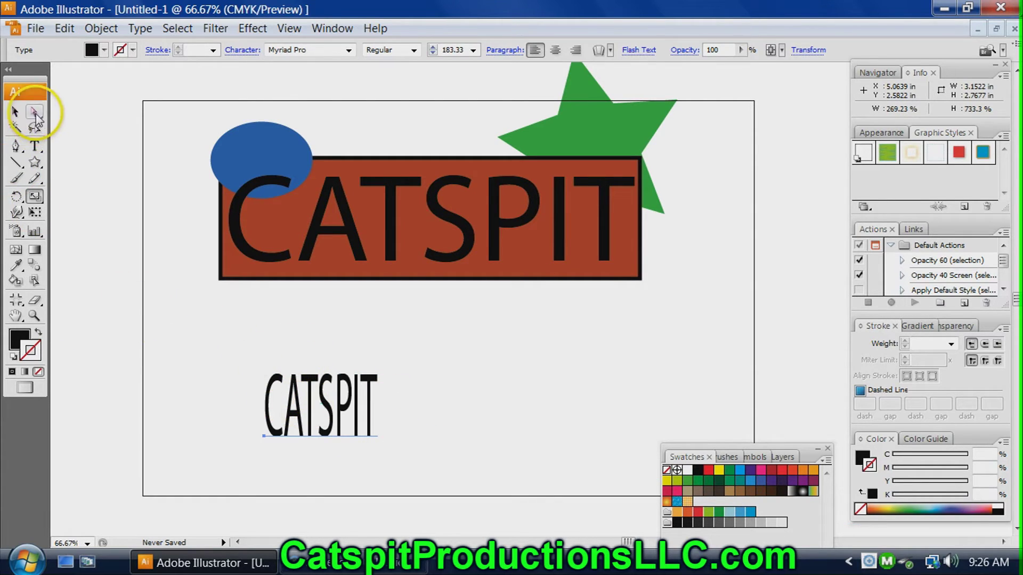
click(326, 422)
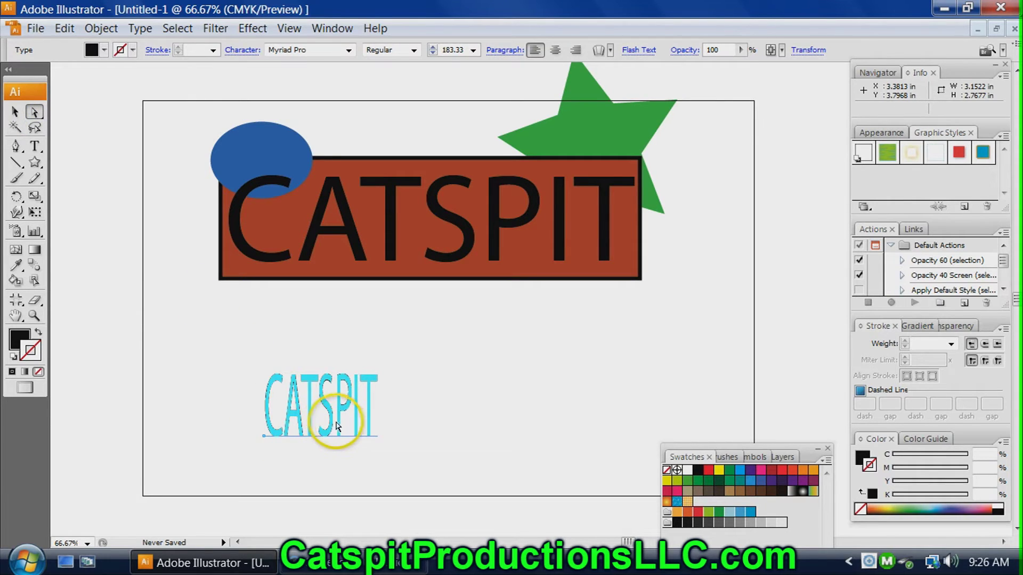
click(34, 196)
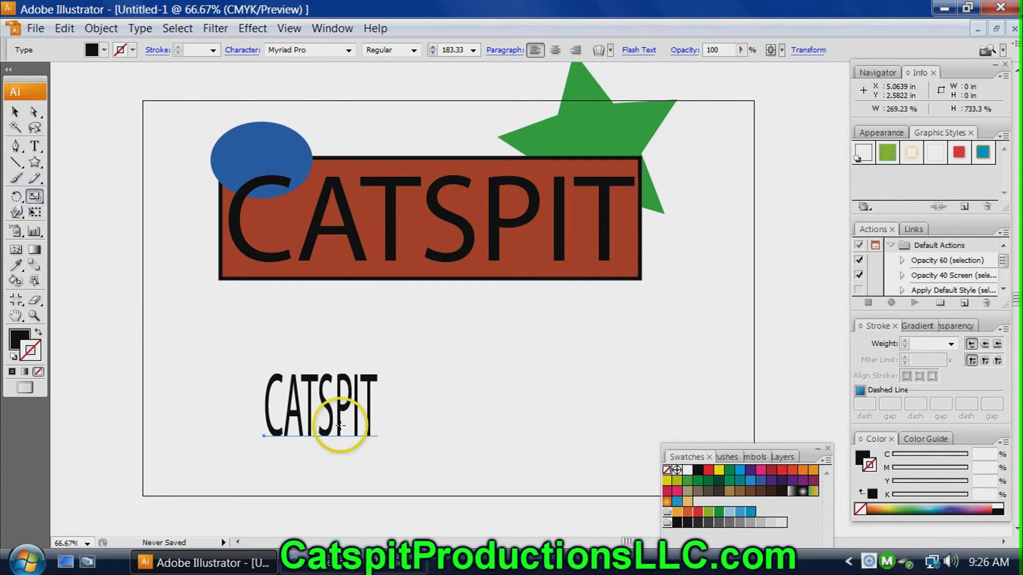
Move the lower CATSPIT text right and up so it sits beneath the middle of the rectangle.
click(15, 111)
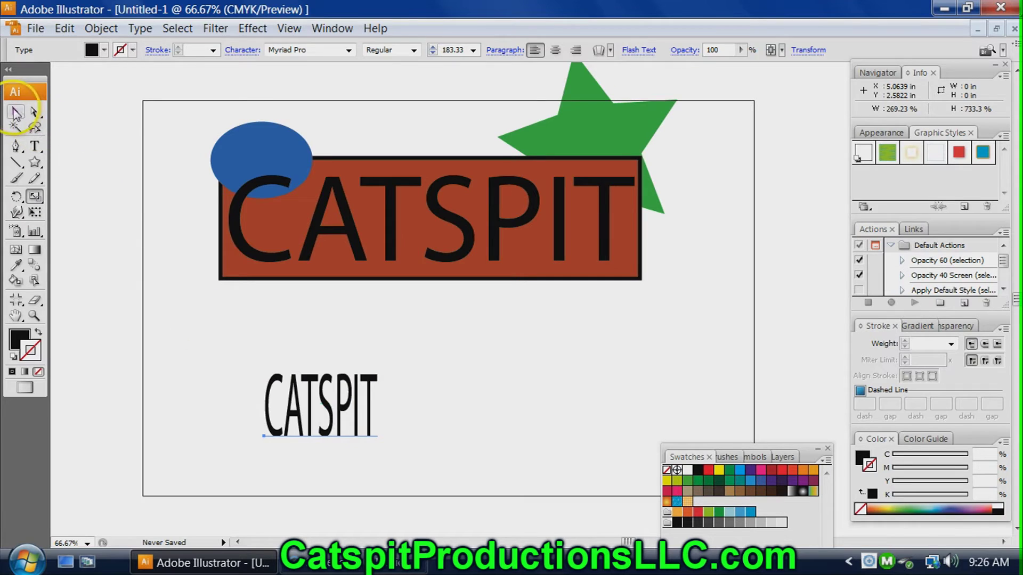
click(327, 404)
drag(325, 402, 430, 366)
click(123, 208)
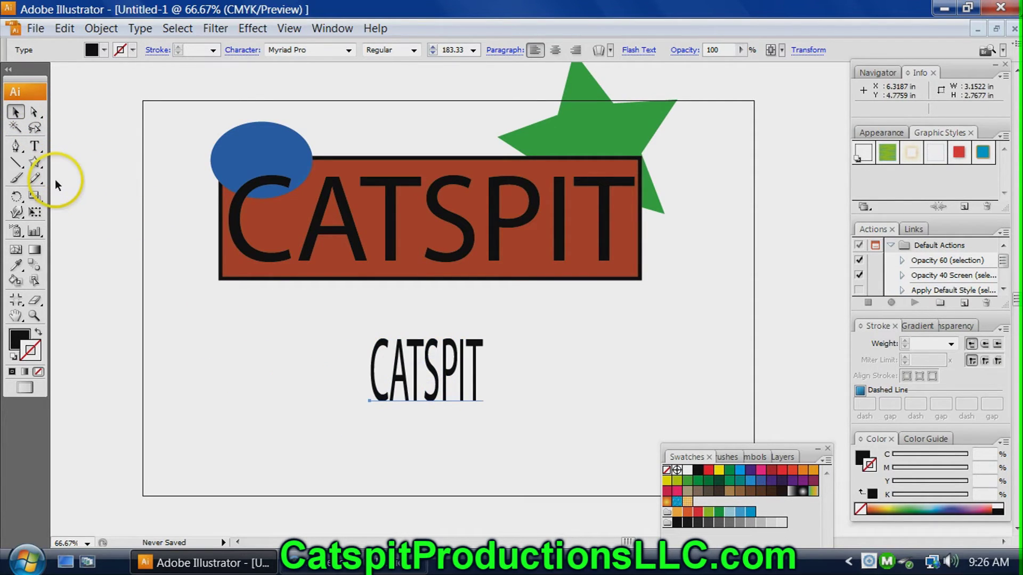
click(418, 398)
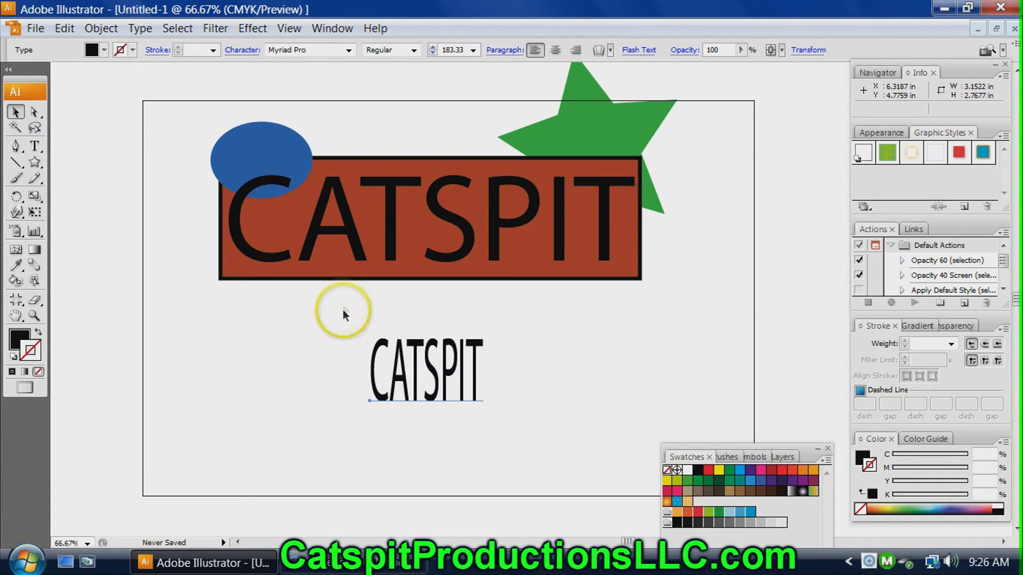
drag(438, 373, 460, 372)
click(458, 360)
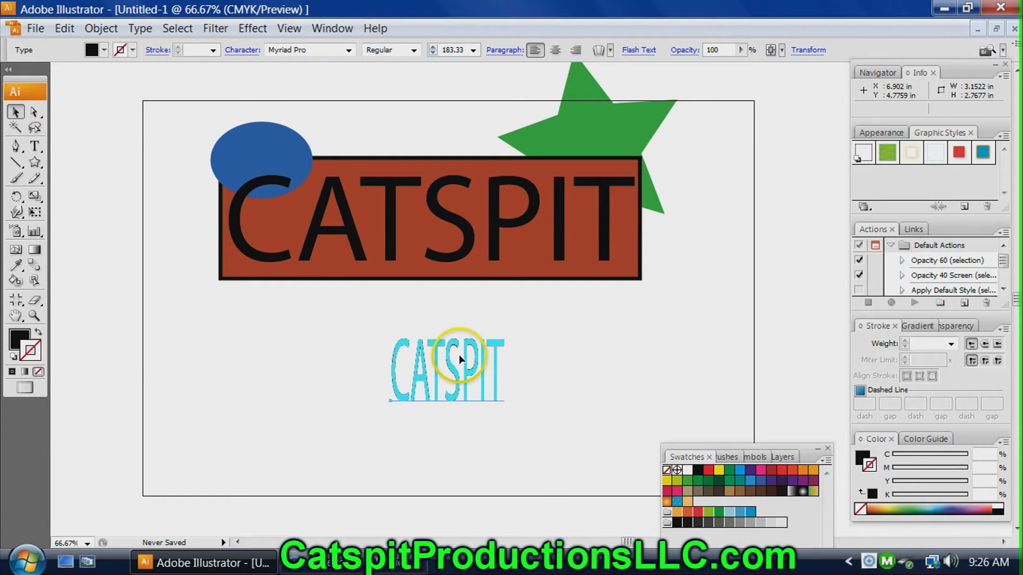
click(459, 353)
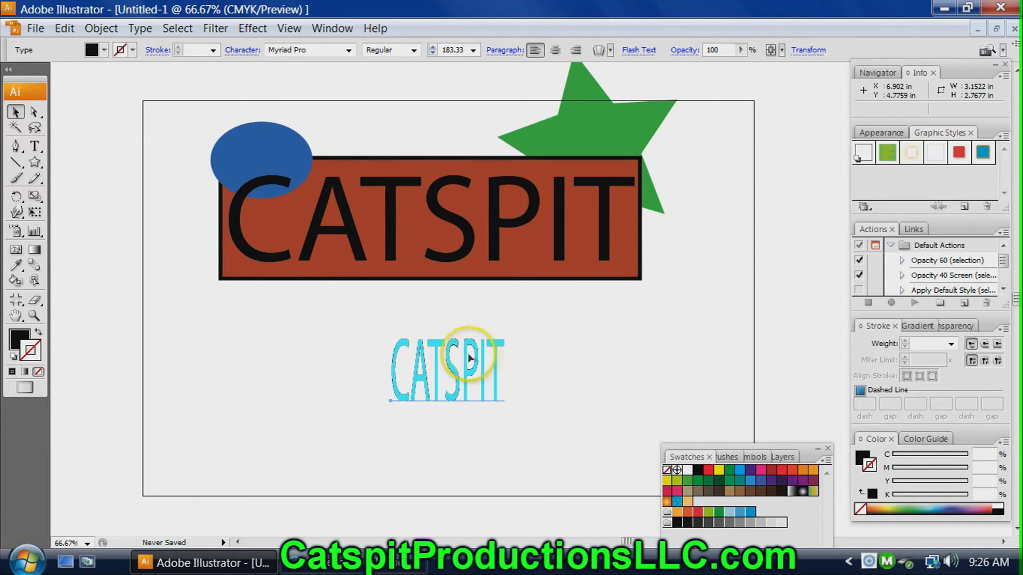
drag(476, 347, 465, 347)
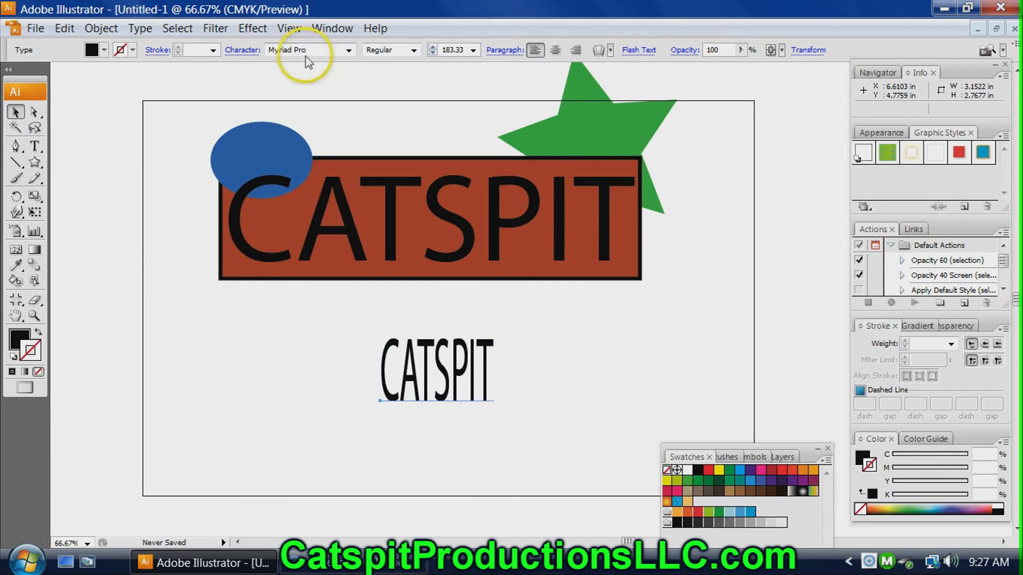
Change the font of the lower CATSPIT text to Neuropol.
double_click(452, 388)
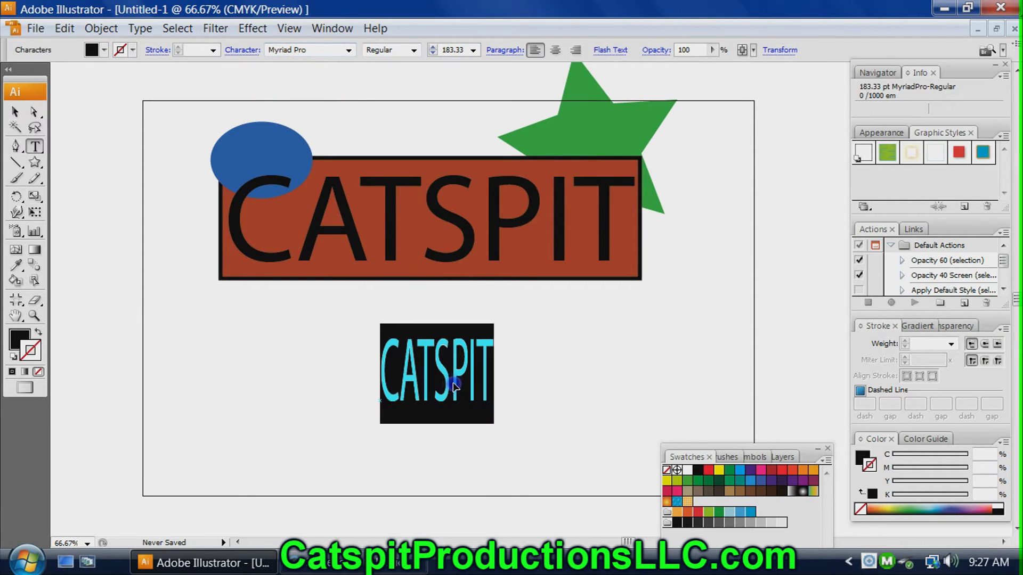
click(327, 50)
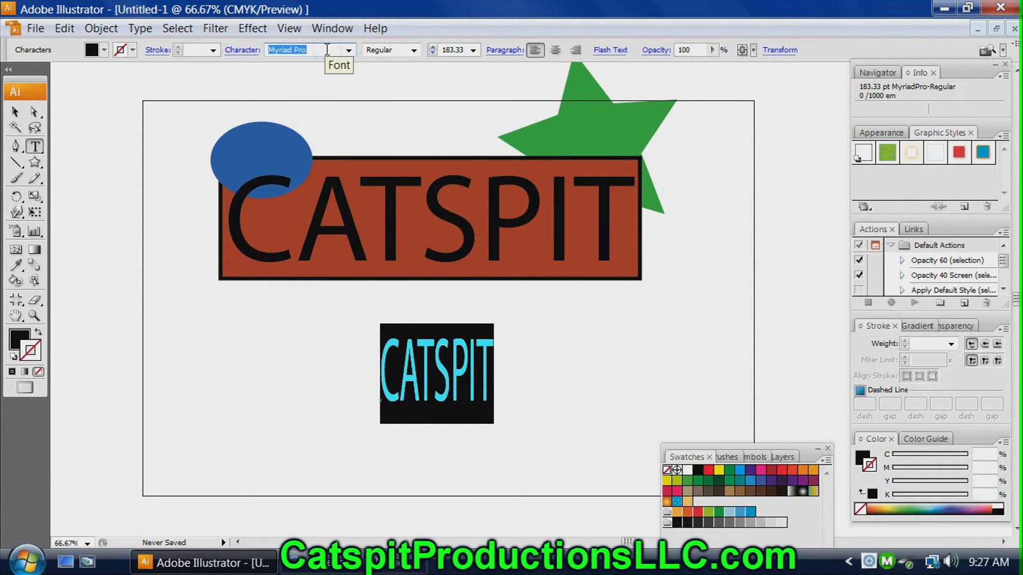
text(Neuropol)
key(Return)
scroll(322, 49, up, 1)
Shift the Neuropol CATSPIT text slightly left and deselect it.
click(16, 113)
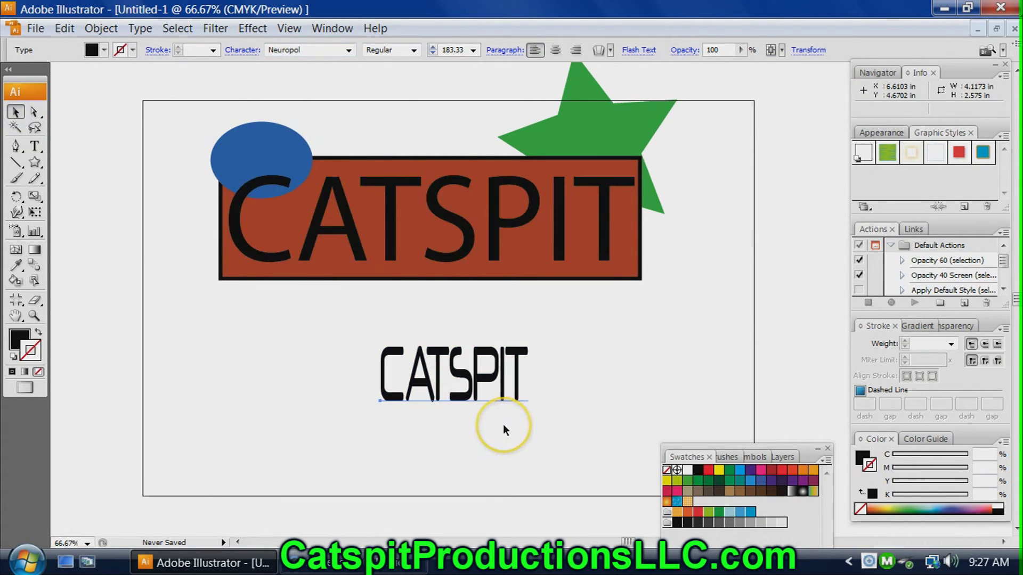
drag(468, 400, 444, 399)
click(574, 394)
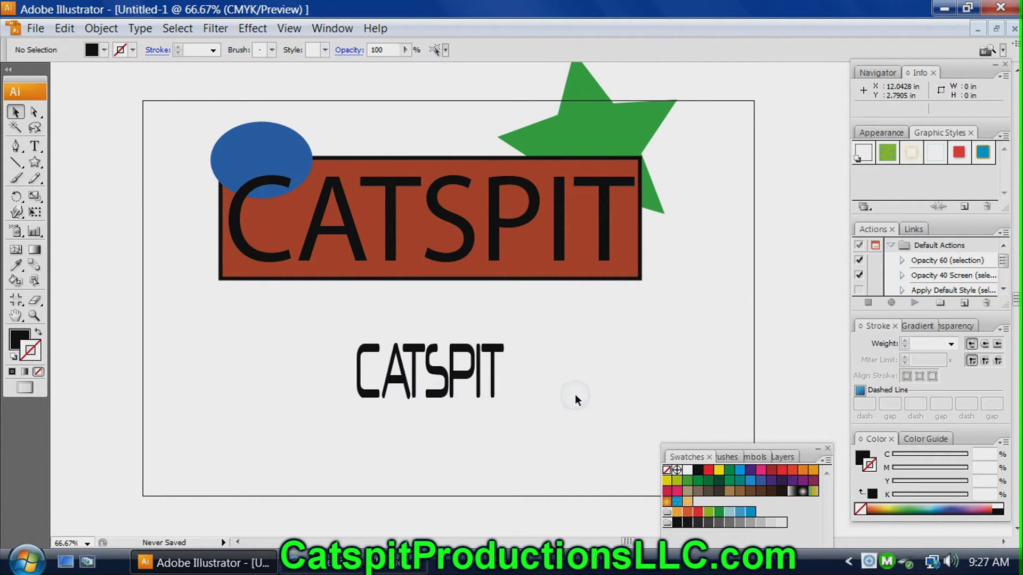
Convert the Neuropol CATSPIT text to outlines and clear the selection.
click(498, 351)
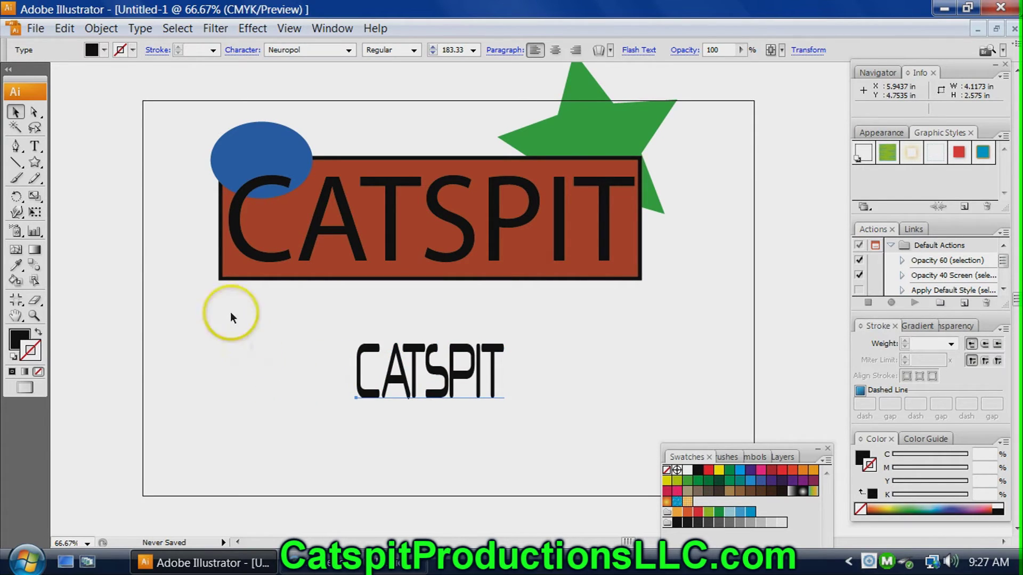
click(145, 30)
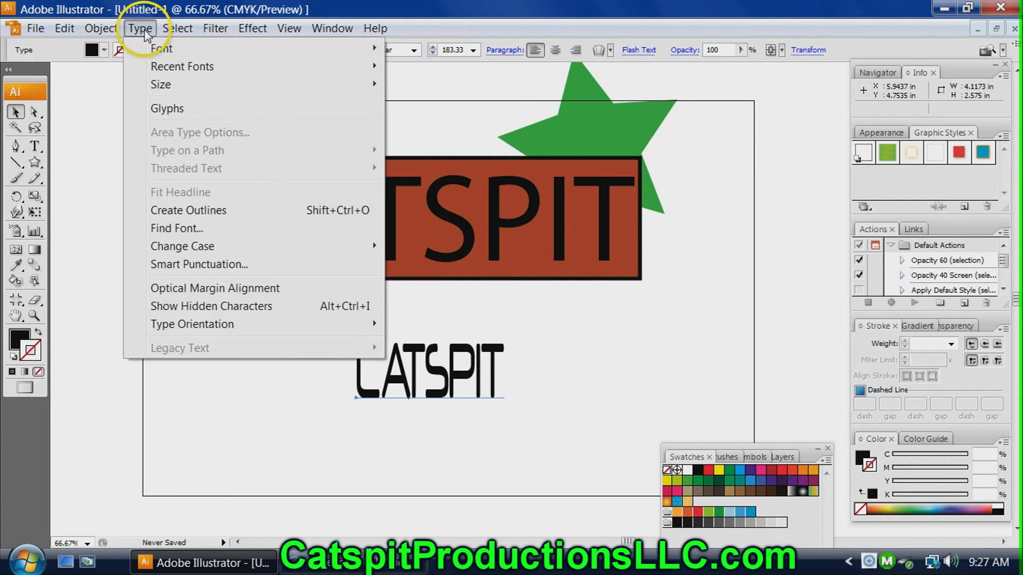
click(158, 215)
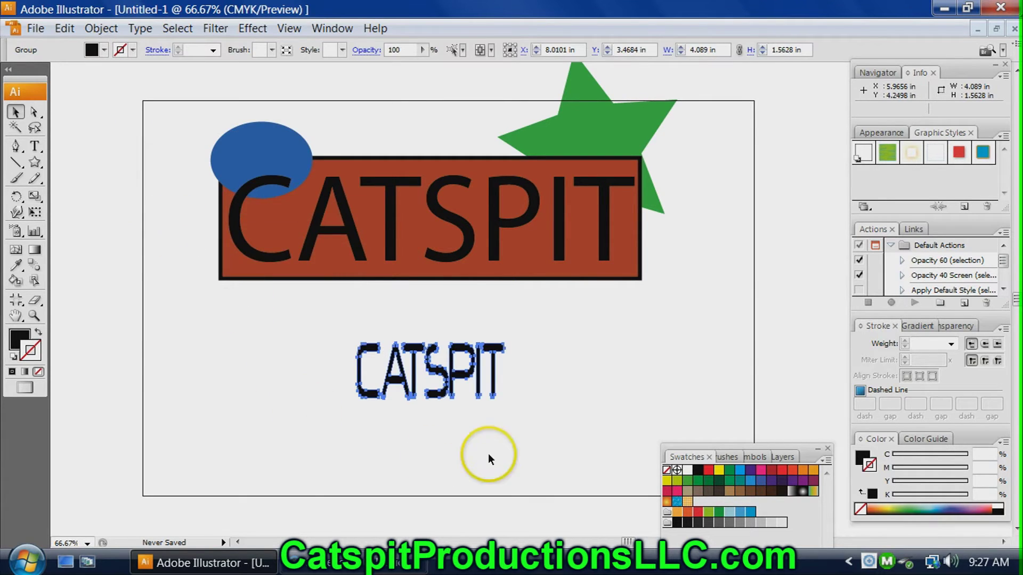
click(489, 456)
Move the outlined CATSPIT lettering as one unit slightly right, then left and a little up.
drag(493, 368, 517, 371)
click(418, 379)
click(457, 379)
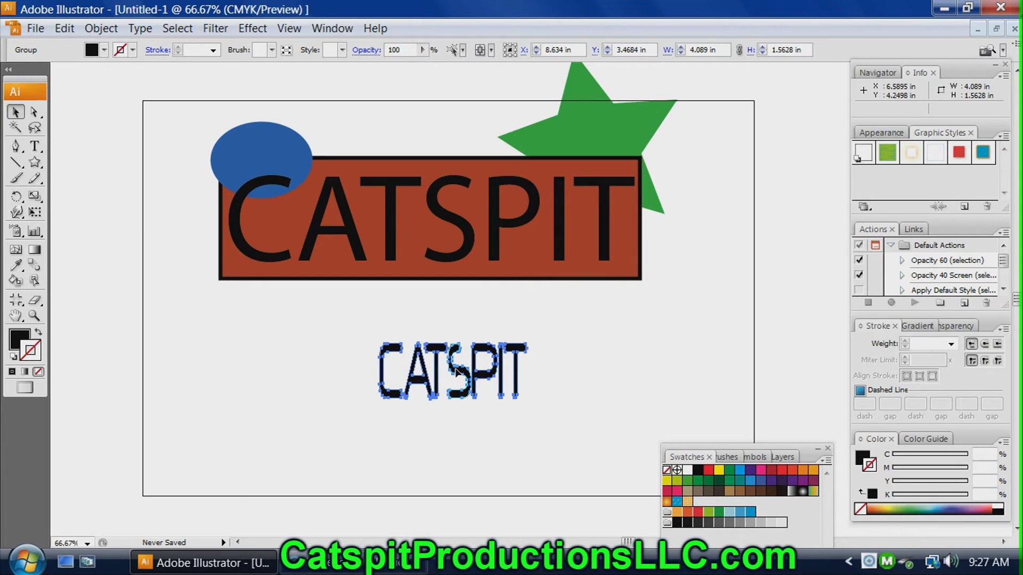
double_click(477, 388)
double_click(479, 422)
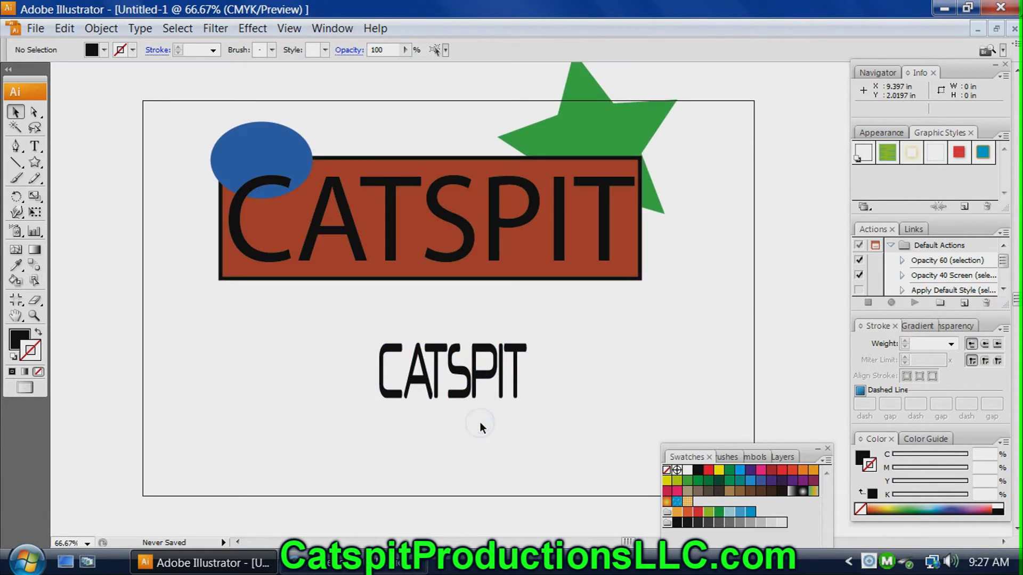
click(480, 374)
drag(479, 374, 399, 367)
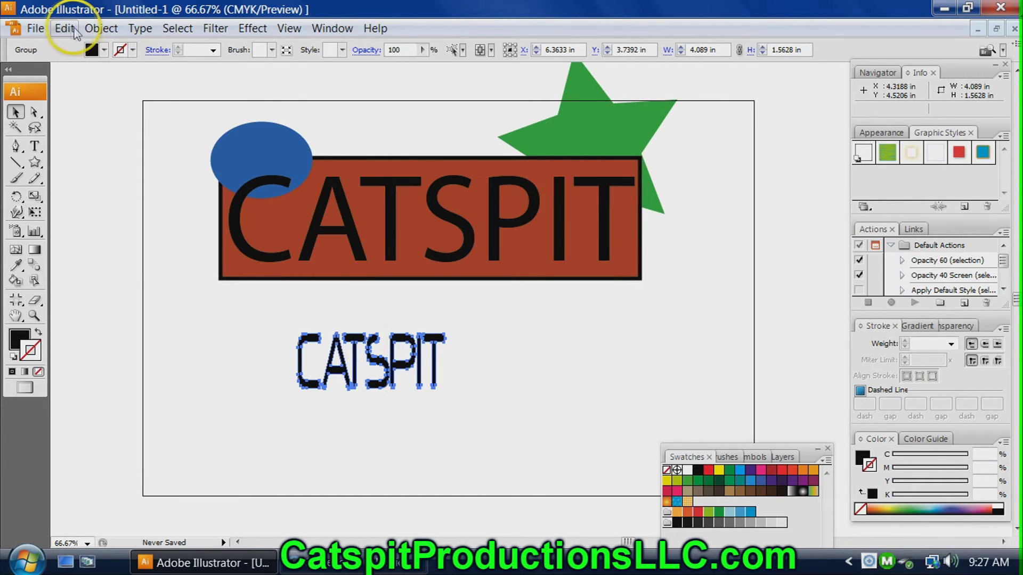
Ungroup the outlined CATSPIT letters and clear the selection.
click(101, 28)
click(120, 109)
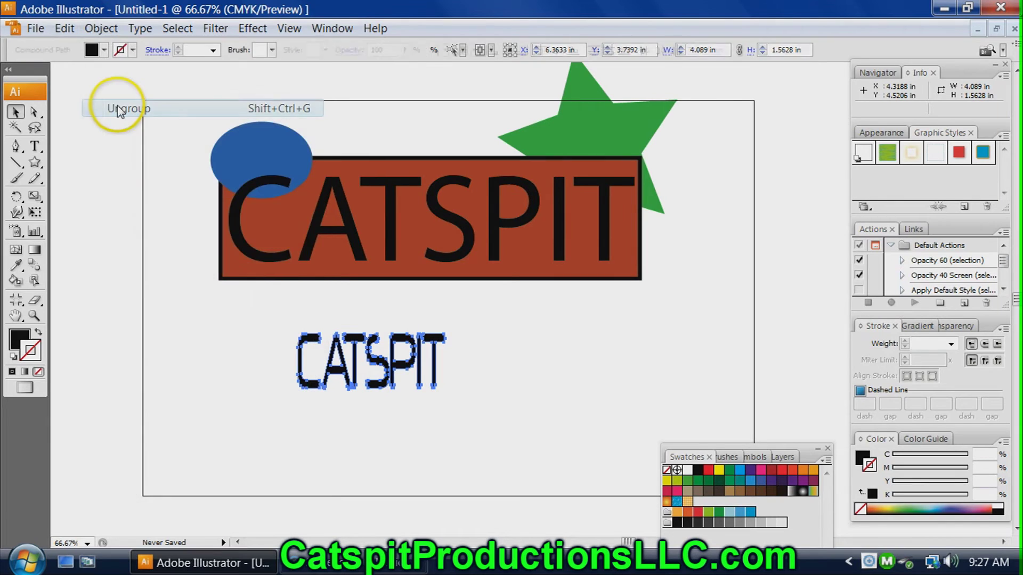
click(110, 31)
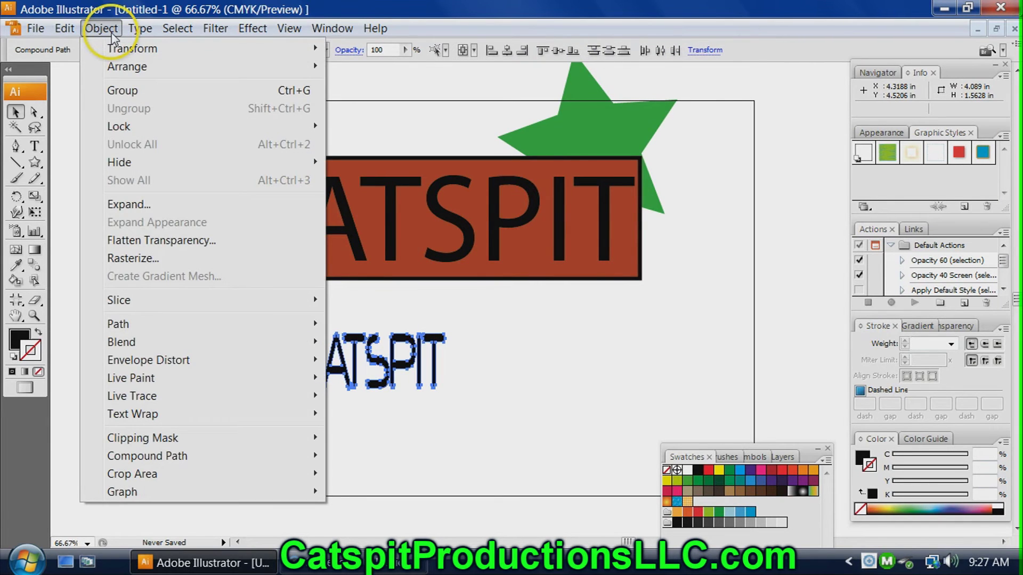
click(306, 313)
click(509, 404)
Move the outlined letters T and I individually to the right, and undo both moves.
drag(436, 345, 528, 345)
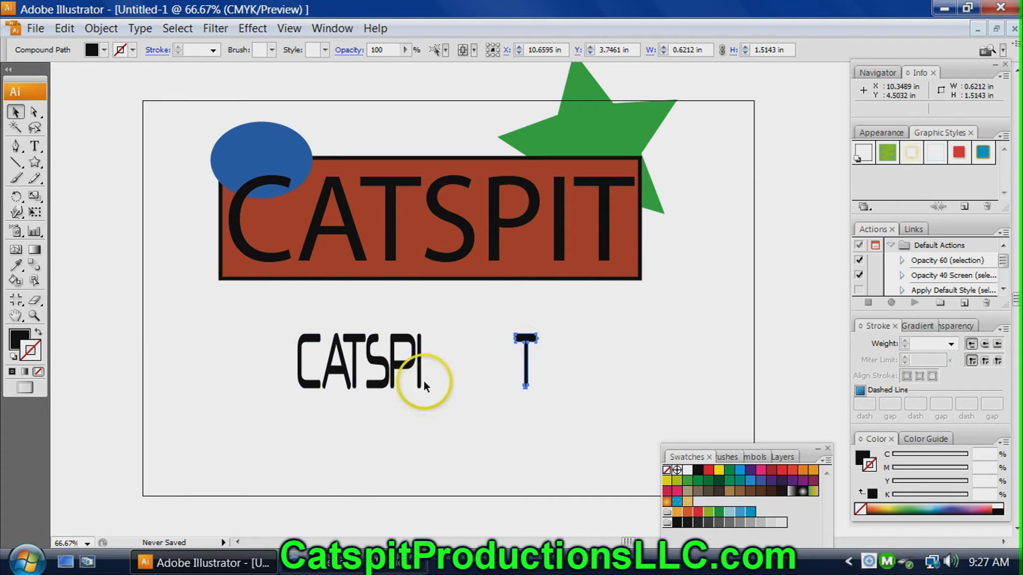
drag(418, 377, 469, 379)
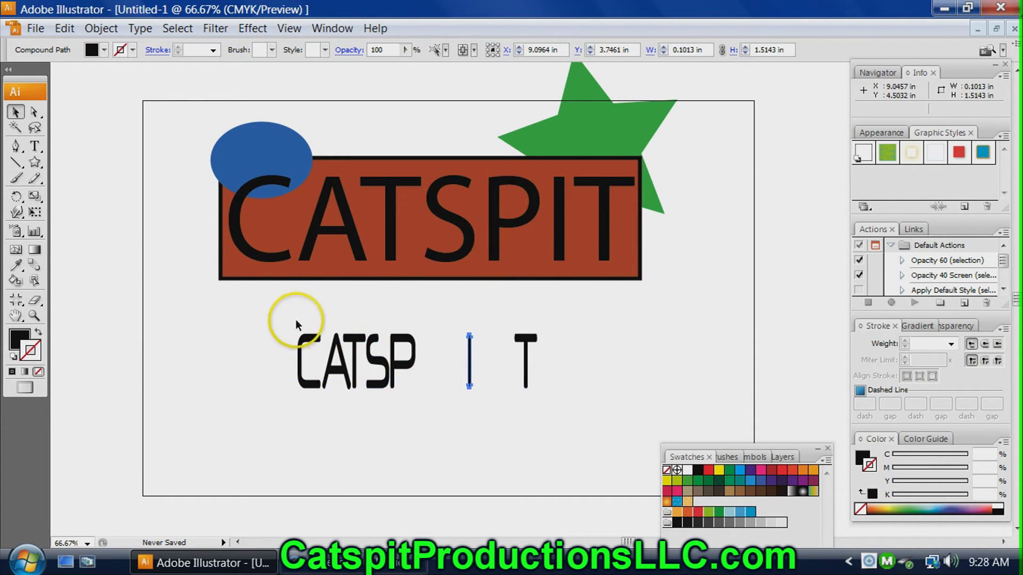
key(ctrl+z)
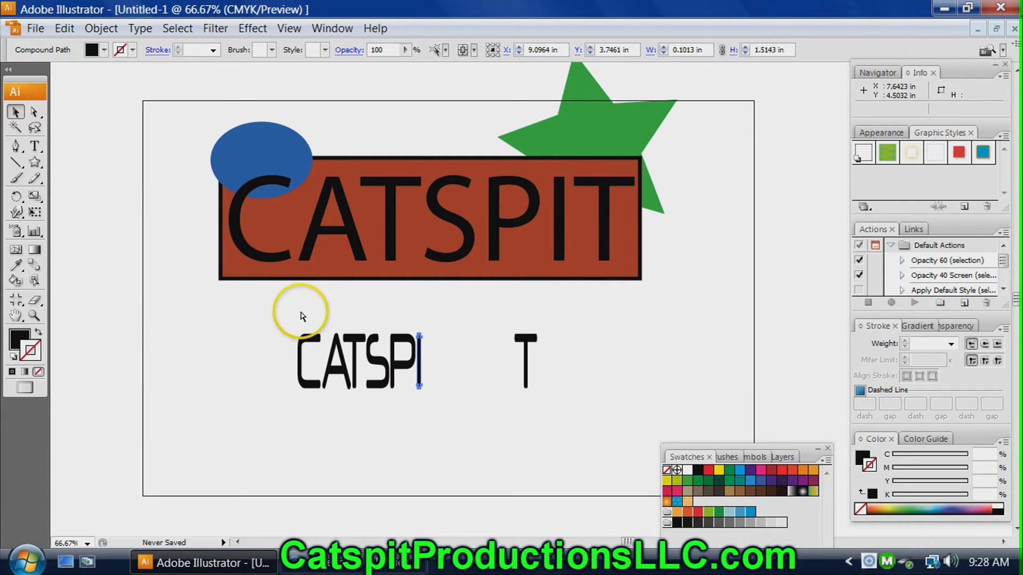
key(ctrl+z)
Group all the outlined CATSPIT letters again and move the group right and slightly down.
click(268, 326)
drag(267, 325, 483, 416)
click(101, 29)
click(114, 91)
drag(364, 383, 450, 408)
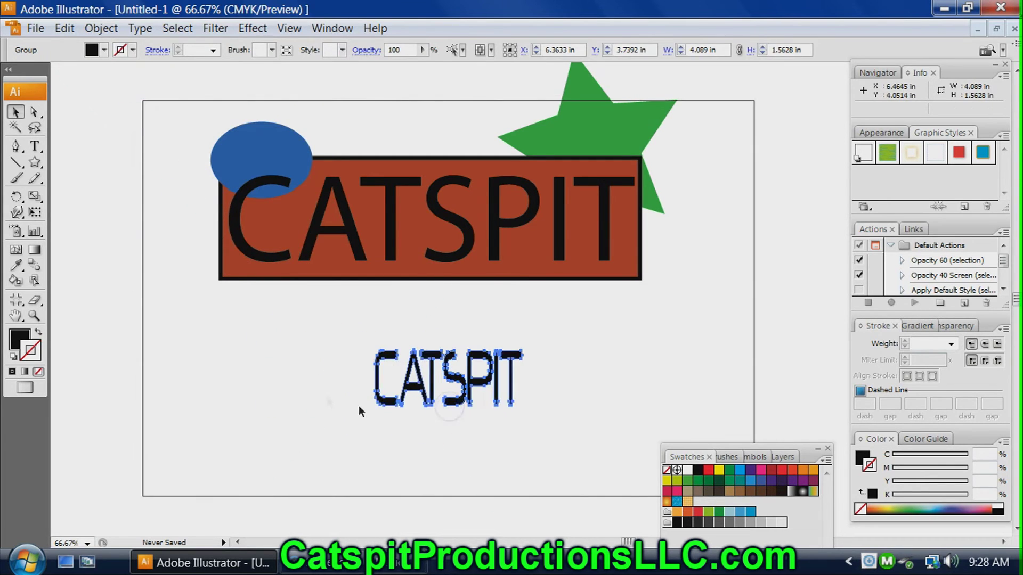
Move the grouped small CATSPIT outlines left and slightly up, beneath the brown rectangle.
click(261, 373)
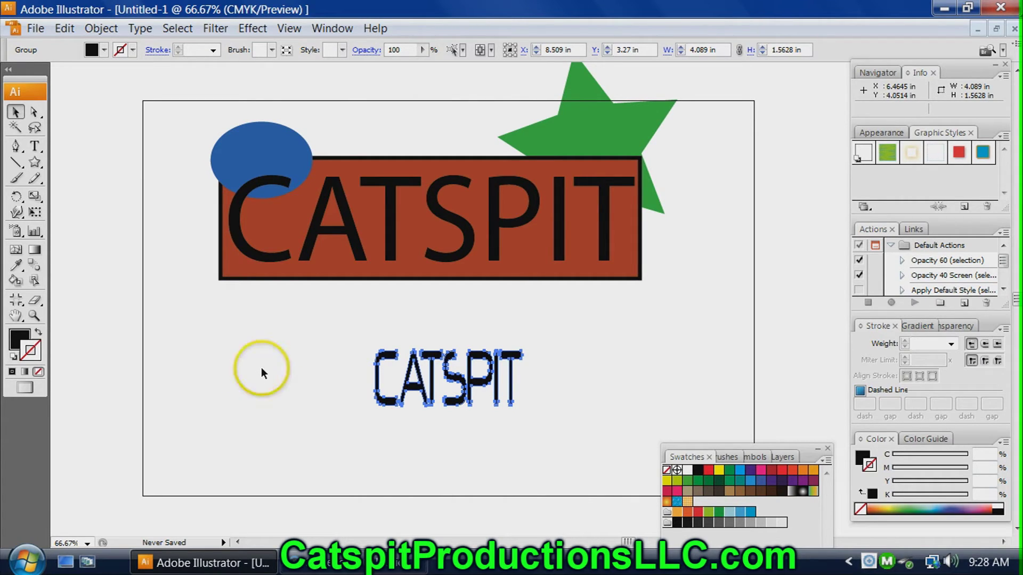
click(302, 371)
click(416, 401)
click(267, 370)
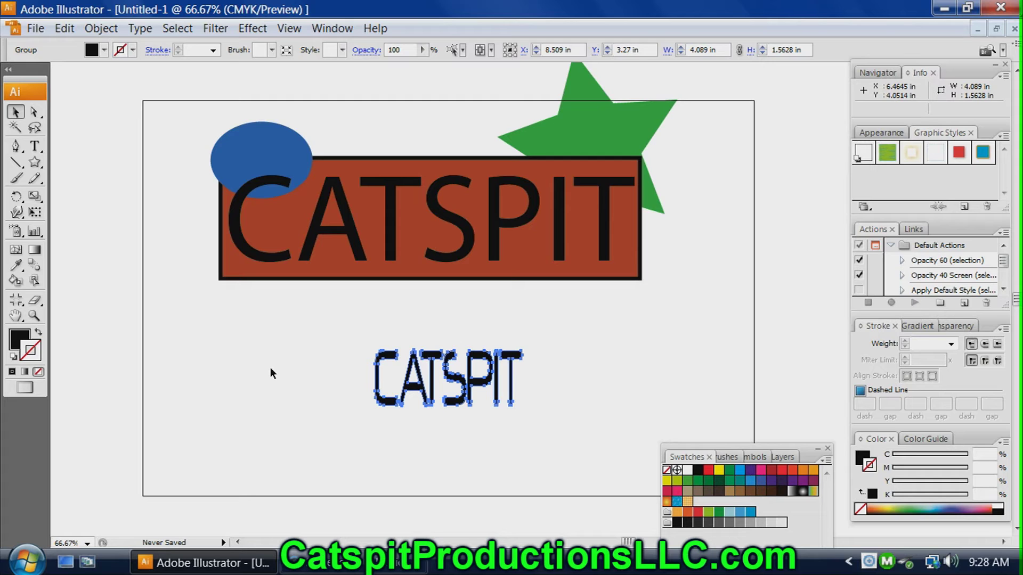
drag(475, 381, 313, 366)
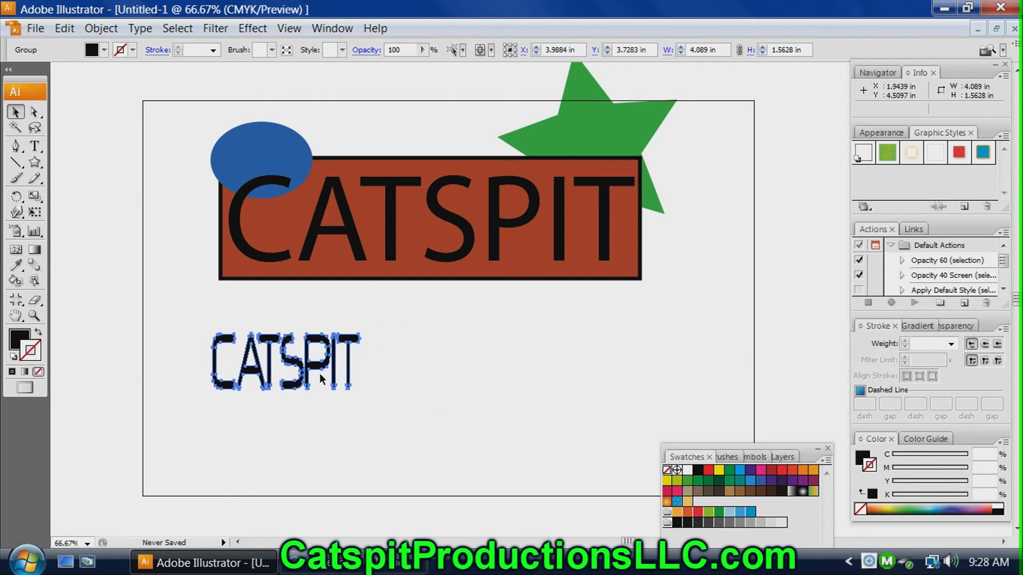
Check whether Create Outlines is available for the small CATSPIT lettering.
click(459, 249)
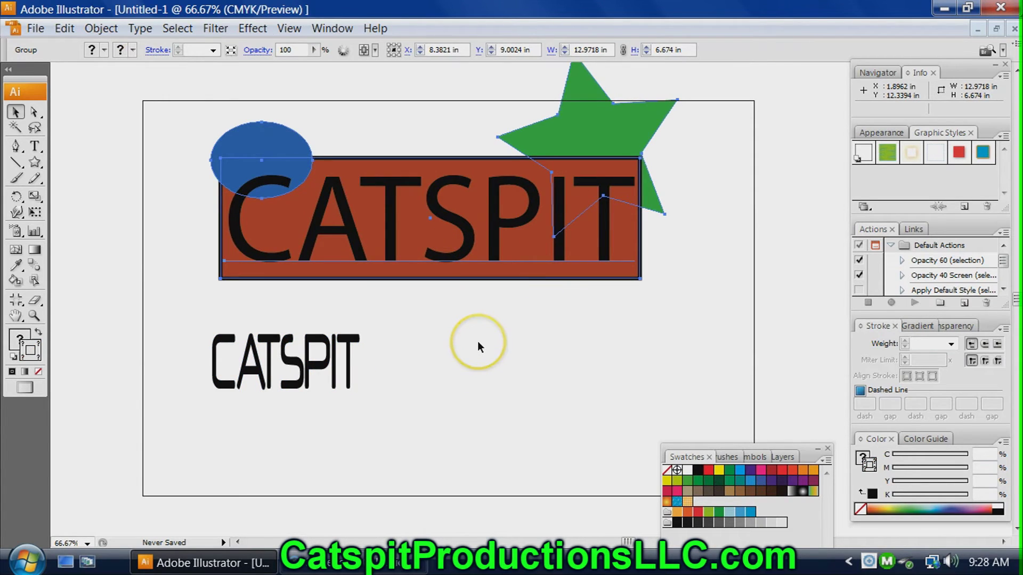
click(340, 358)
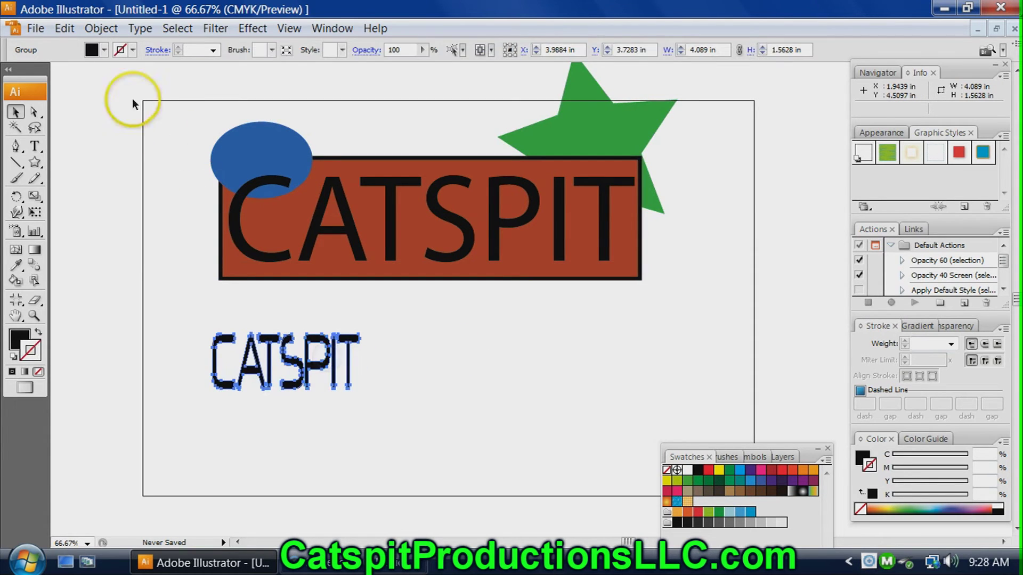
click(140, 29)
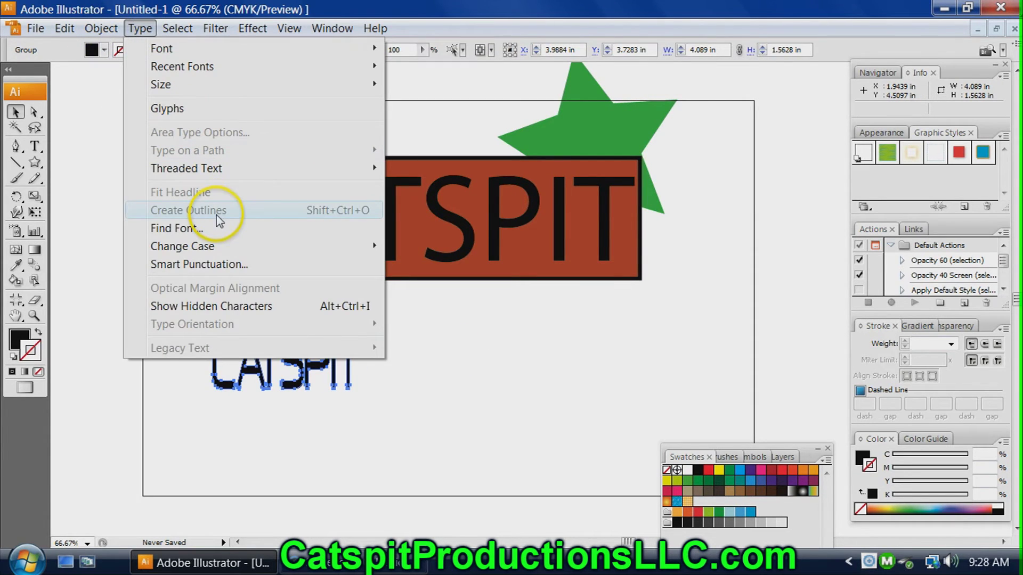
click(418, 344)
Ungroup the large CATSPIT text, rectangle, ellipse and star, and move the text below the rectangle beside the small lettering.
click(459, 241)
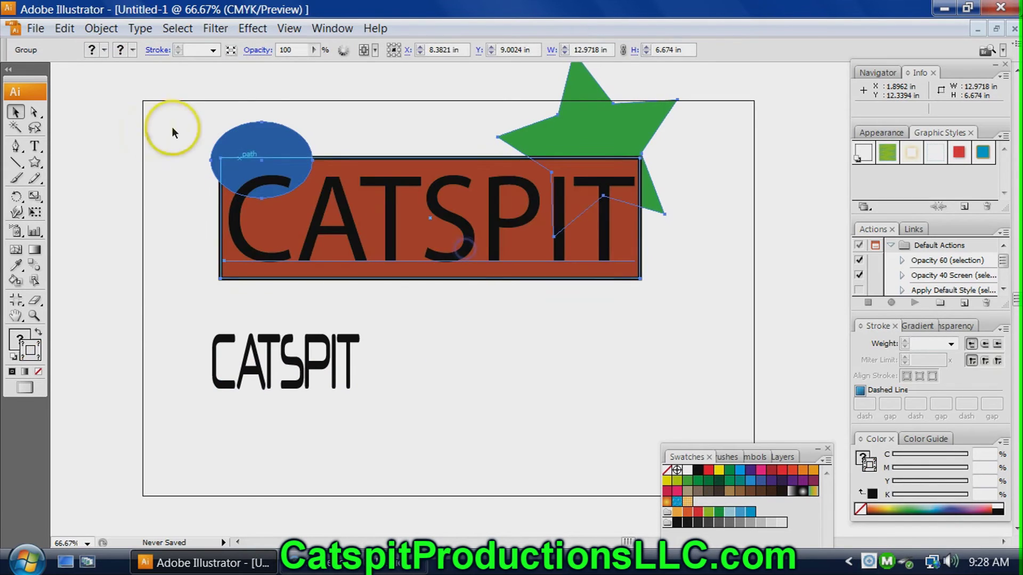
click(98, 29)
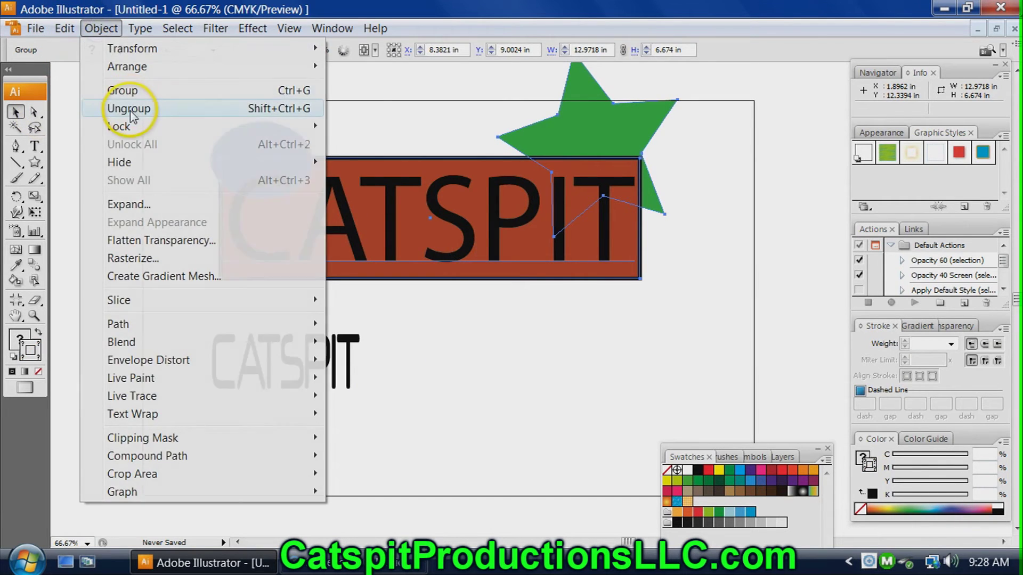
click(131, 109)
click(477, 340)
drag(461, 253, 618, 410)
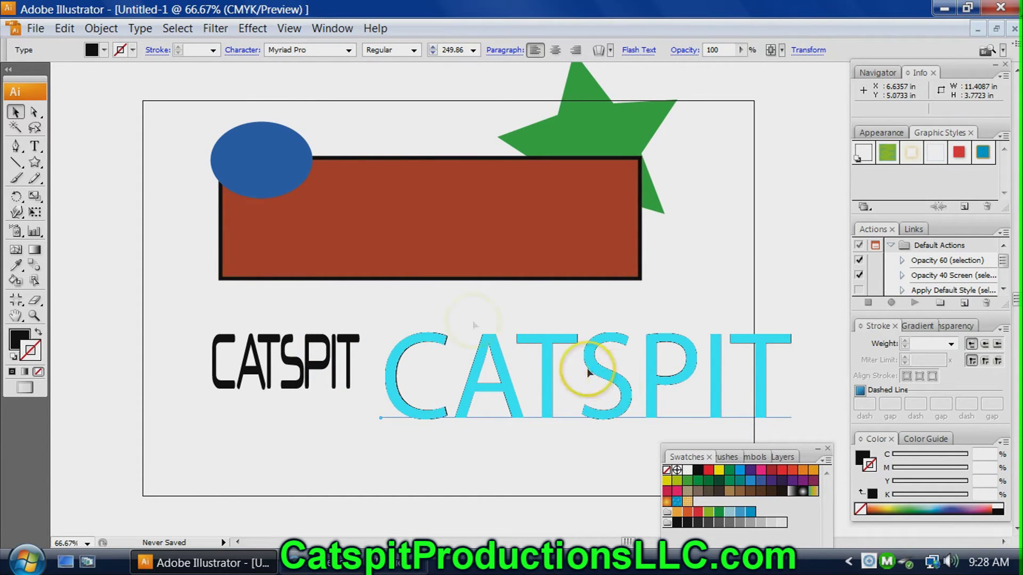
Convert the large CATSPIT text to outlines and move the resulting lettering slightly right and down.
click(100, 28)
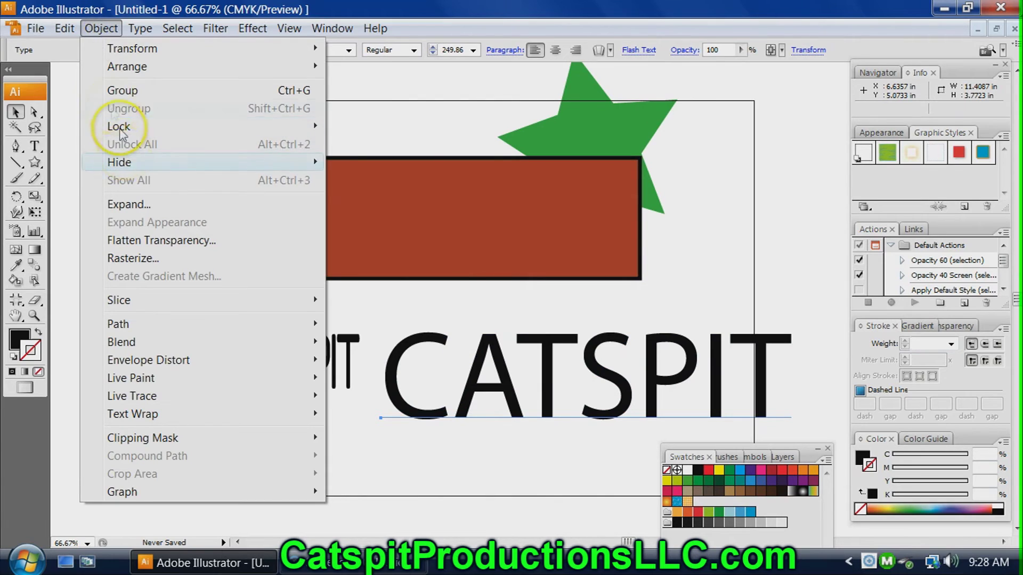
click(140, 28)
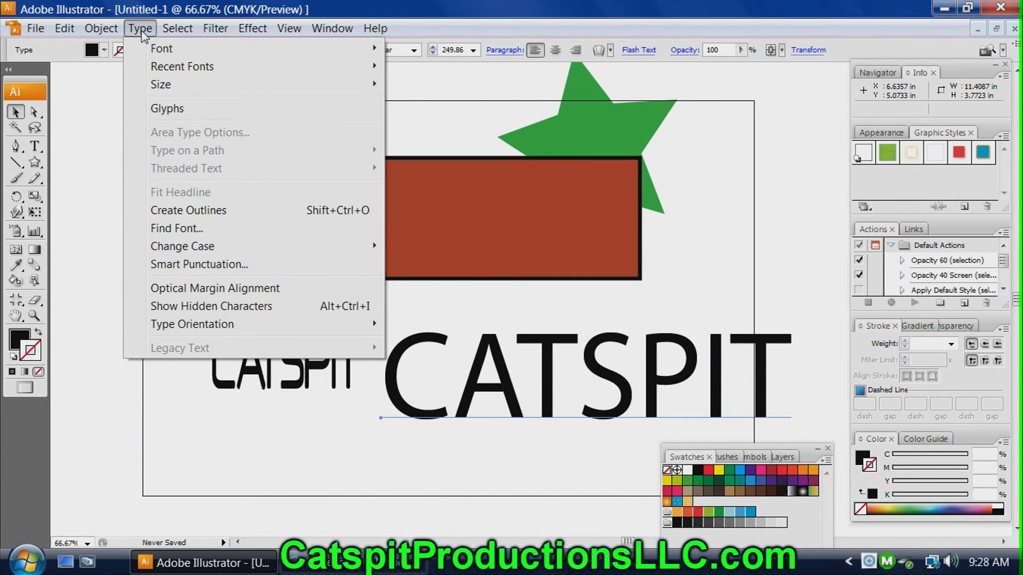
click(172, 211)
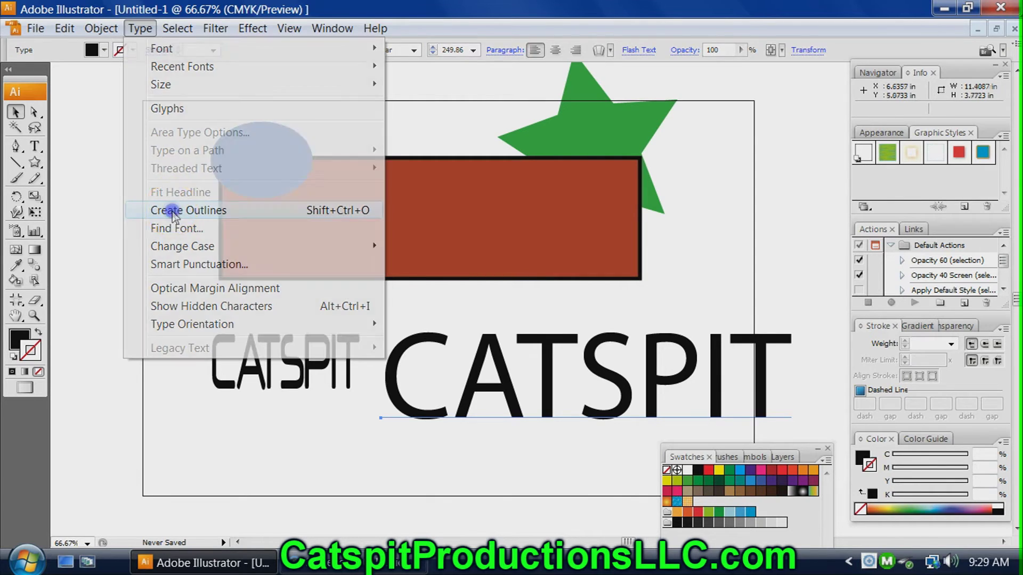
click(616, 463)
click(617, 415)
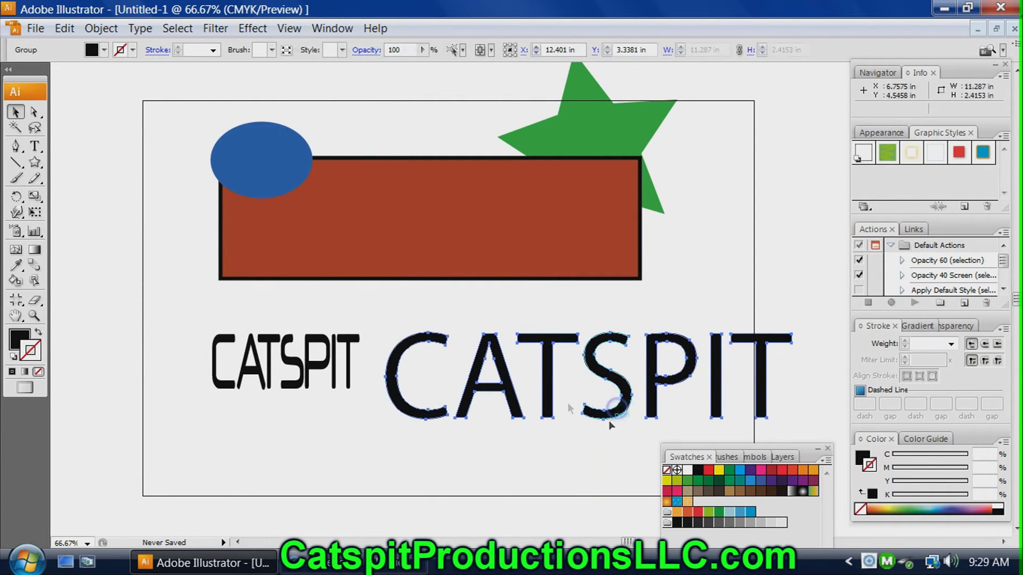
drag(521, 407, 605, 400)
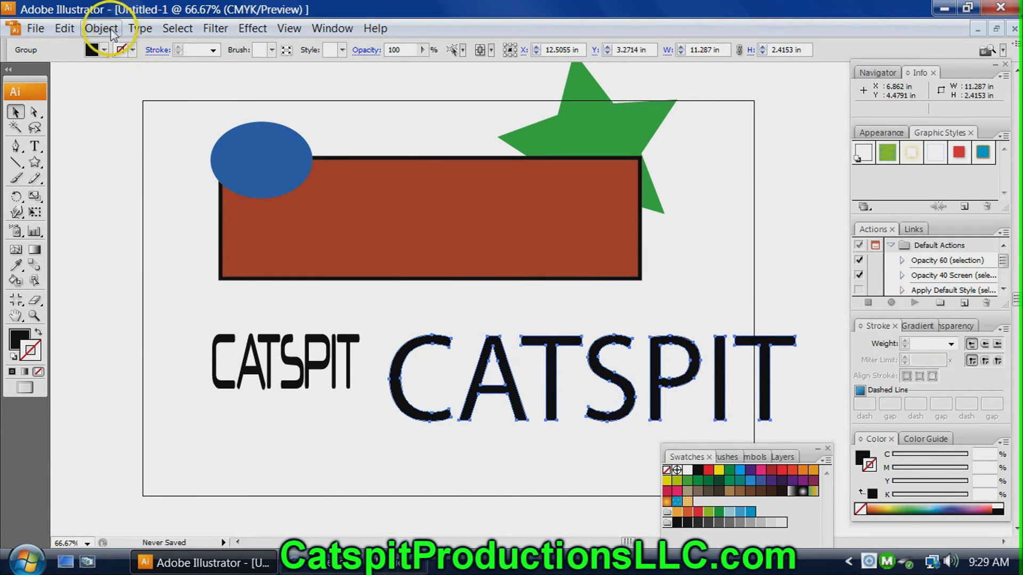
Ungroup the large outlined CATSPIT letters and clear the selection.
click(101, 28)
click(123, 107)
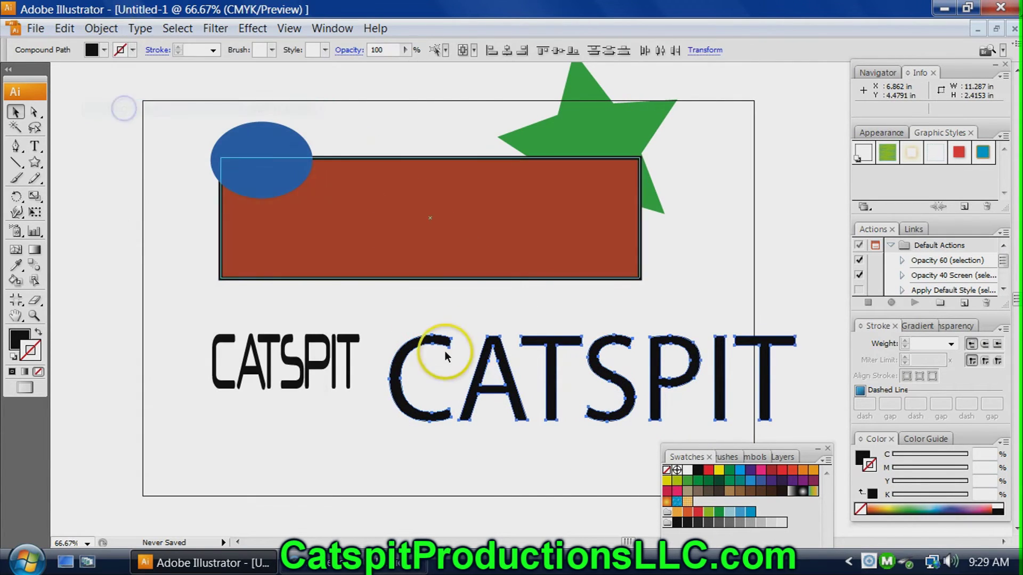
click(447, 323)
Move the large outlined letter C down and left by itself, and undo the move.
drag(440, 342, 369, 427)
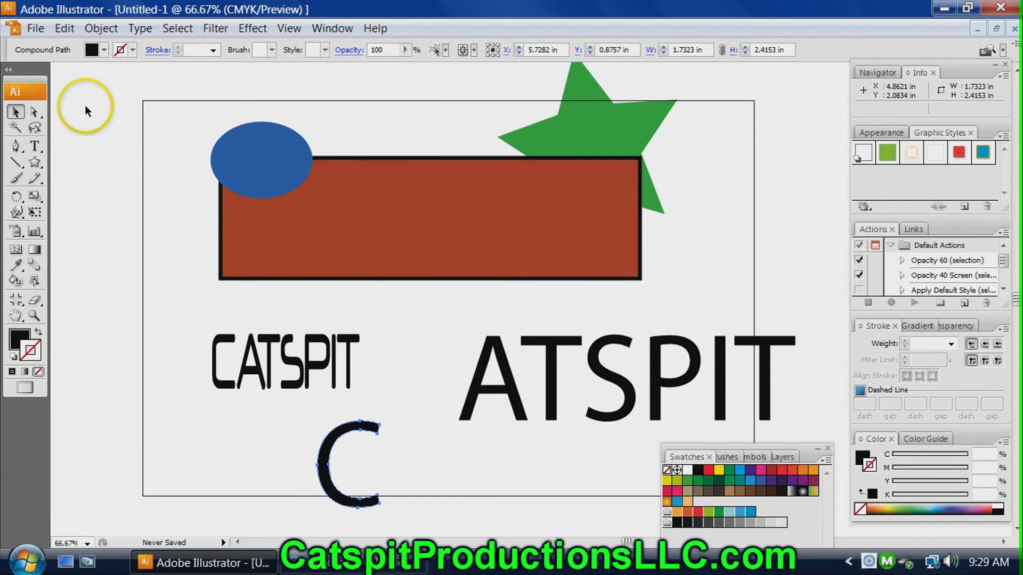
click(64, 29)
click(106, 77)
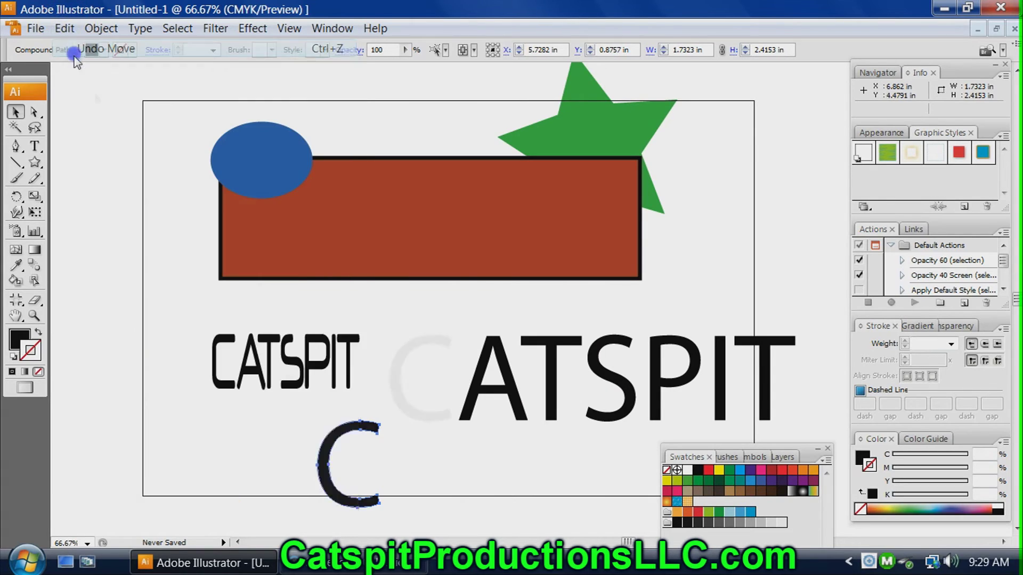
Group all the large outlined CATSPIT letters again and move the group slightly up.
drag(400, 320, 785, 375)
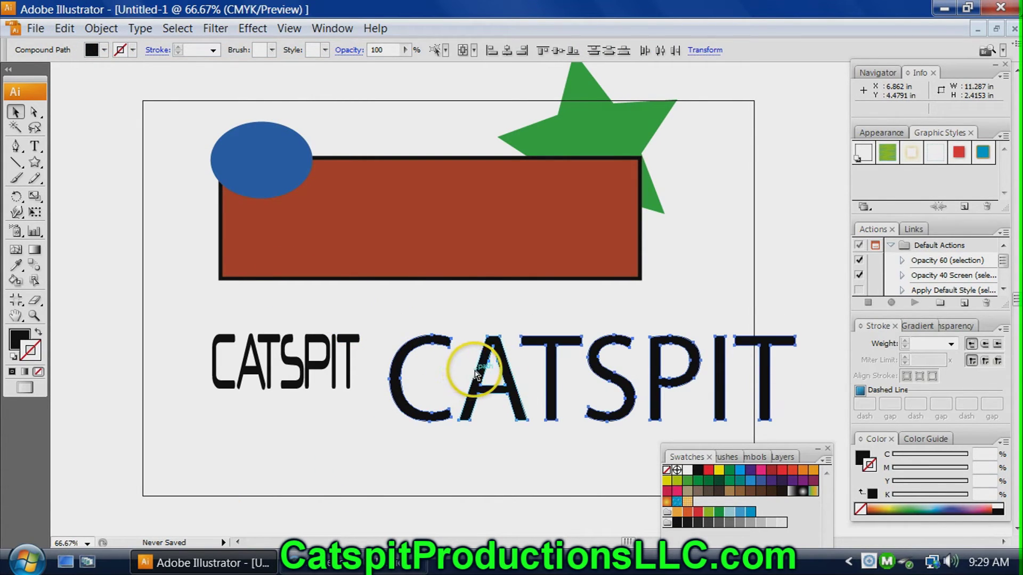
click(479, 447)
drag(508, 399, 518, 373)
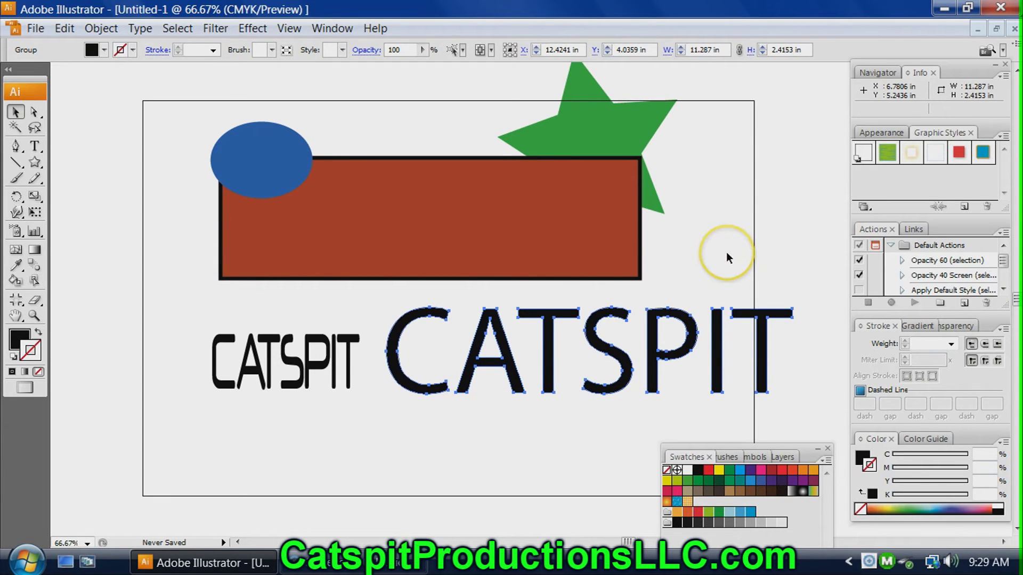
Open Skull.ai from the Artwork Videos folder, continuing past the CMYK profile warning.
click(35, 28)
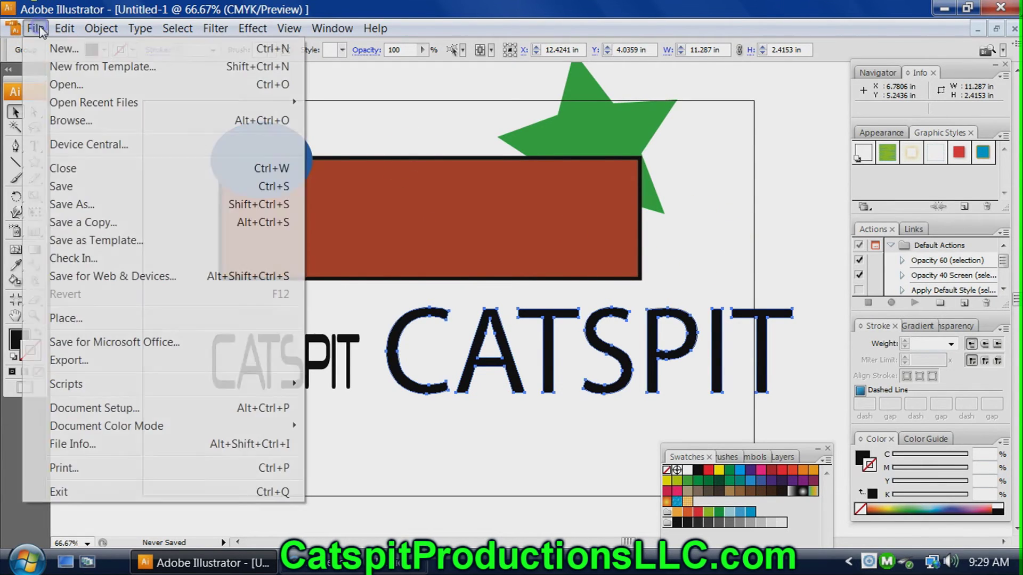
click(61, 91)
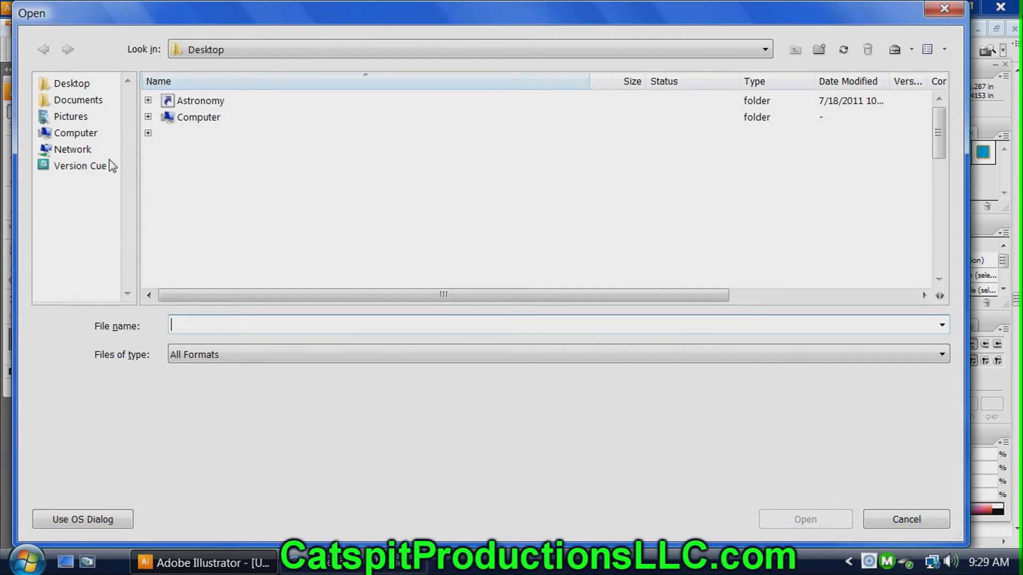
click(77, 152)
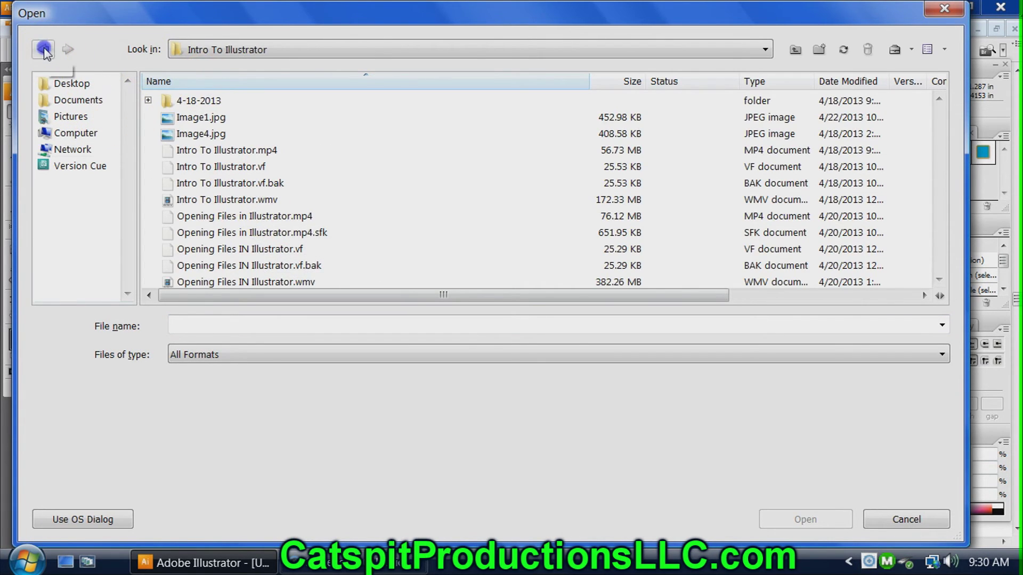
click(45, 49)
click(45, 50)
double_click(210, 152)
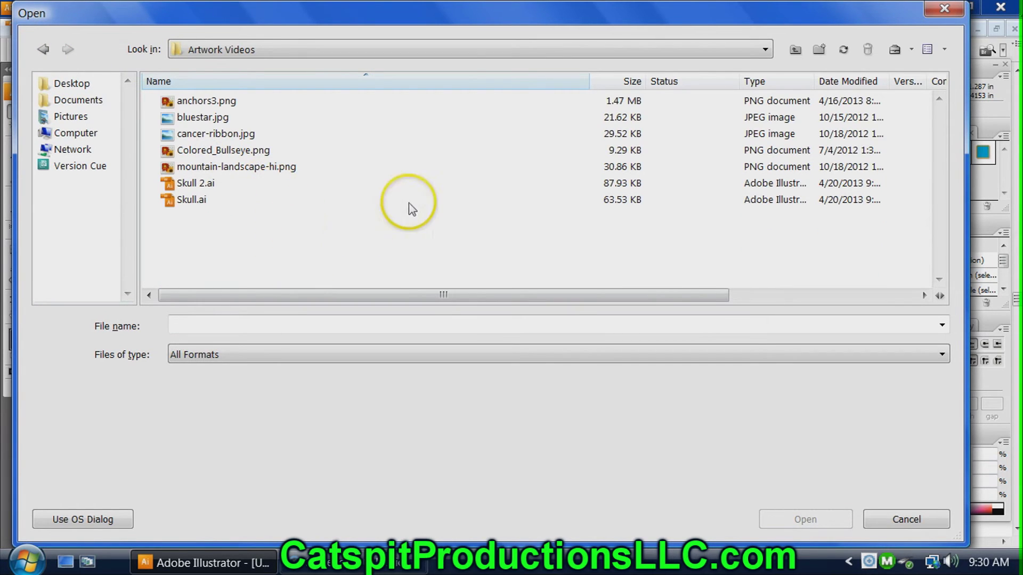
click(192, 200)
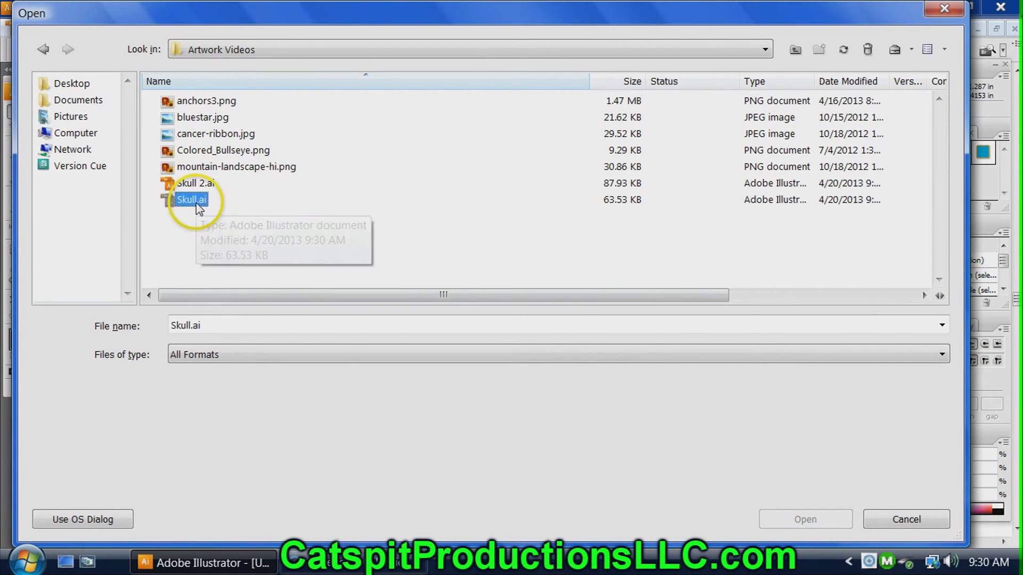
double_click(197, 205)
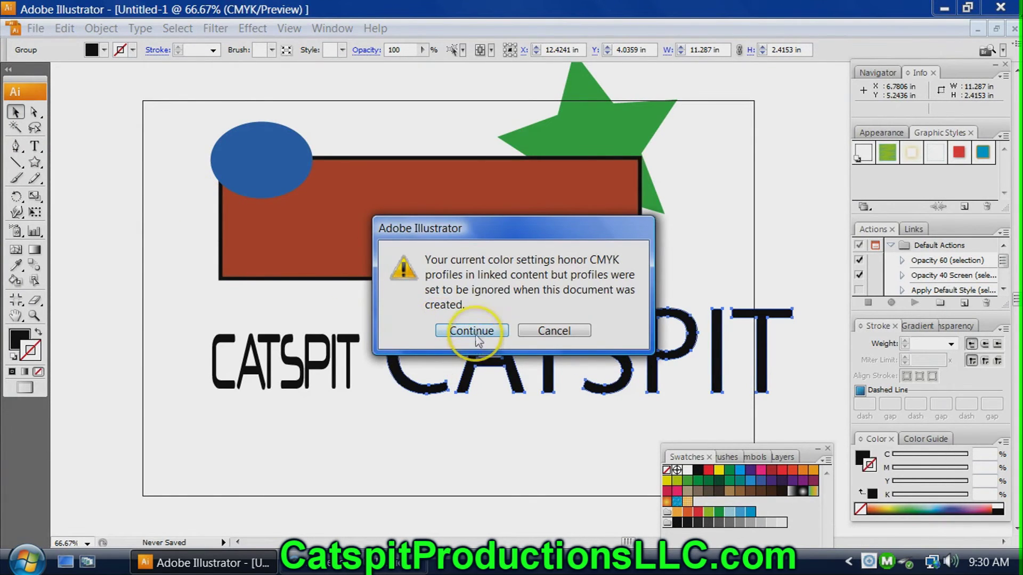
click(468, 389)
Copy the whole grouped skull artwork from Skull.ai and paste it into the Untitled-1 document.
drag(366, 129, 692, 474)
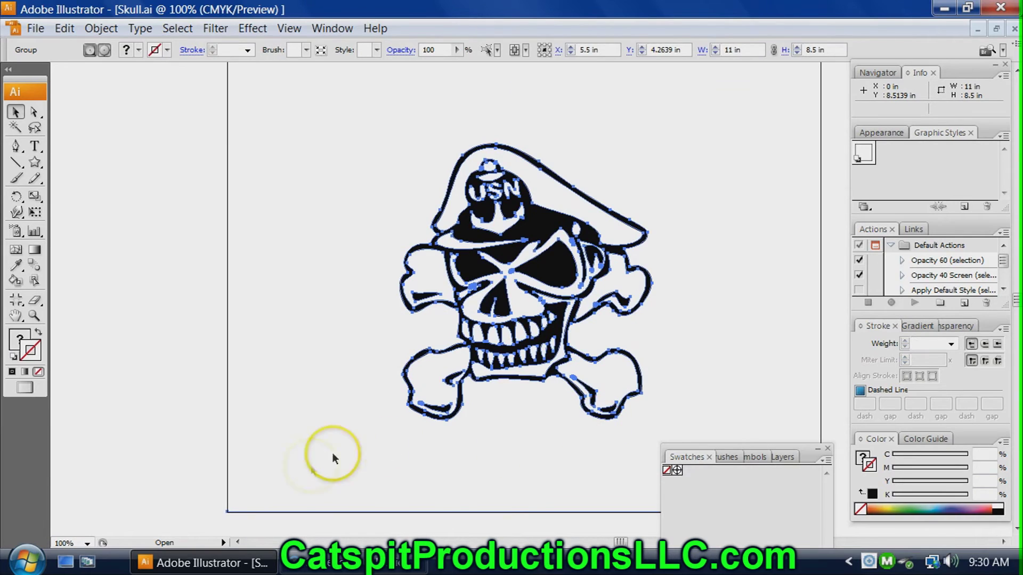
click(296, 459)
click(434, 299)
click(457, 270)
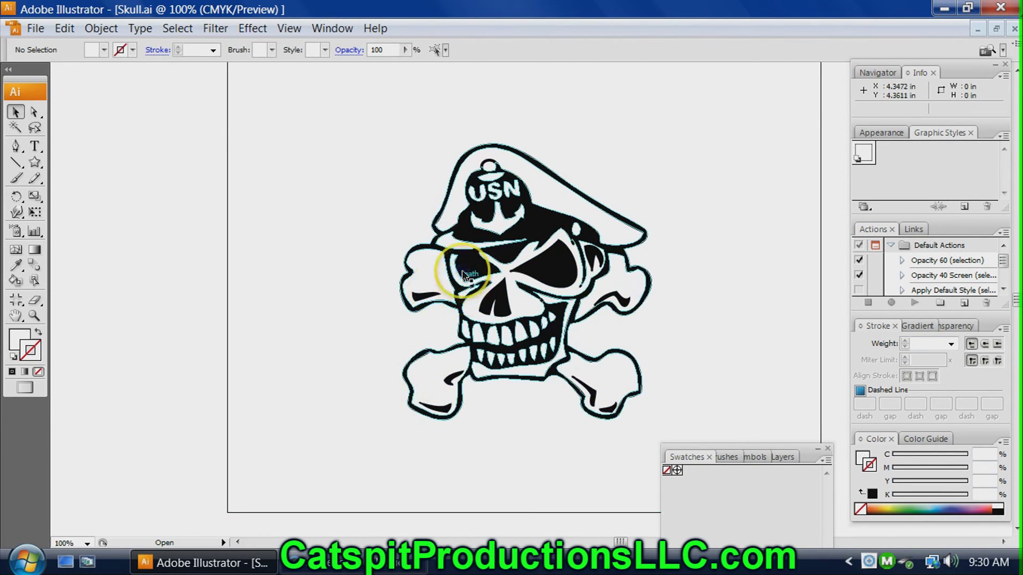
click(408, 345)
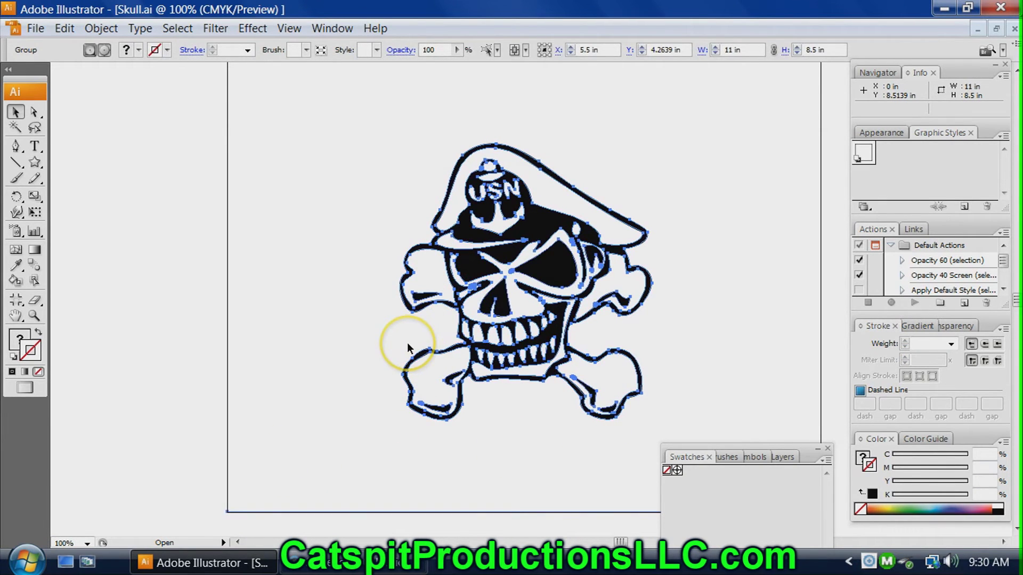
click(332, 28)
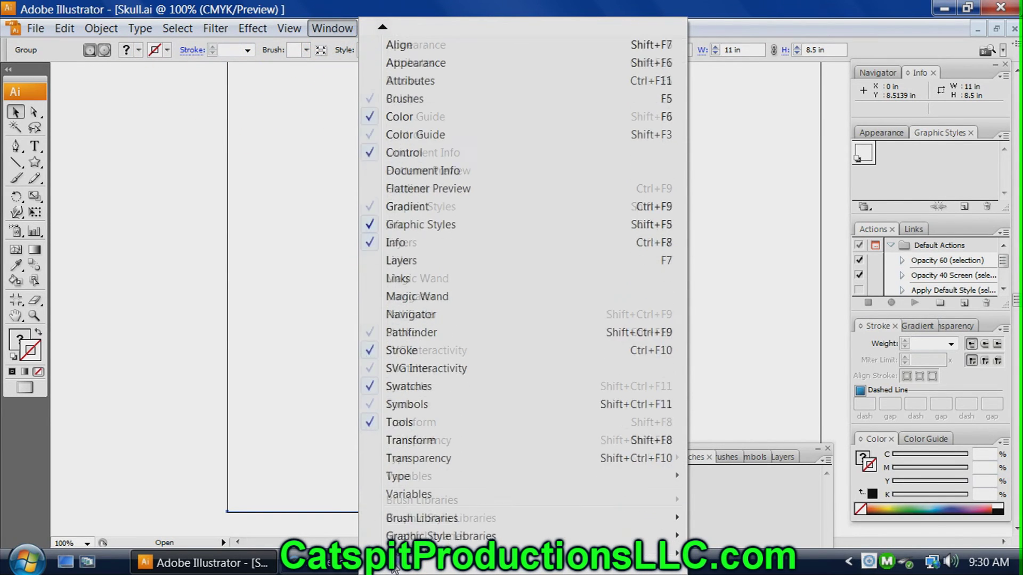
click(405, 542)
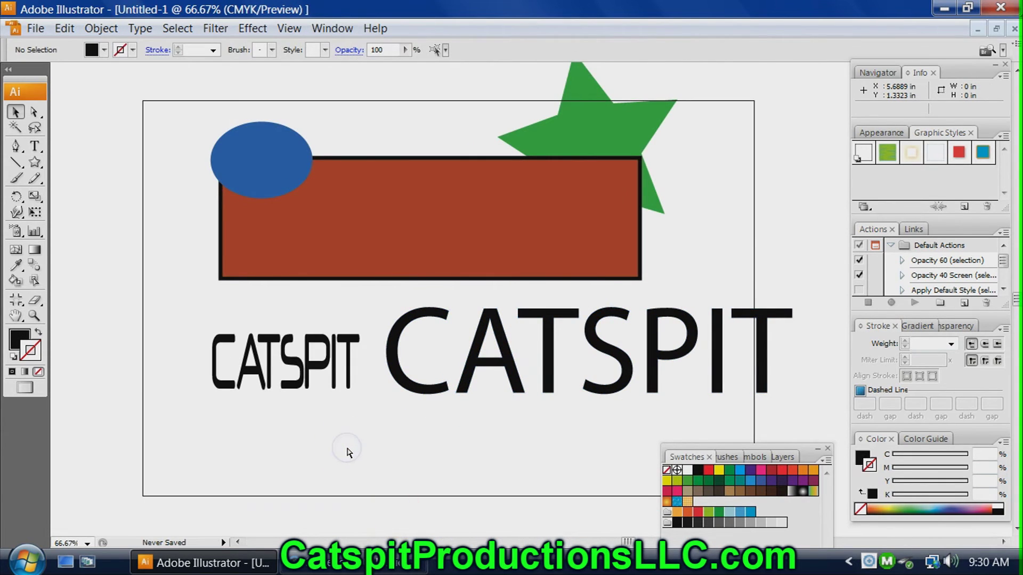
key(ctrl+v)
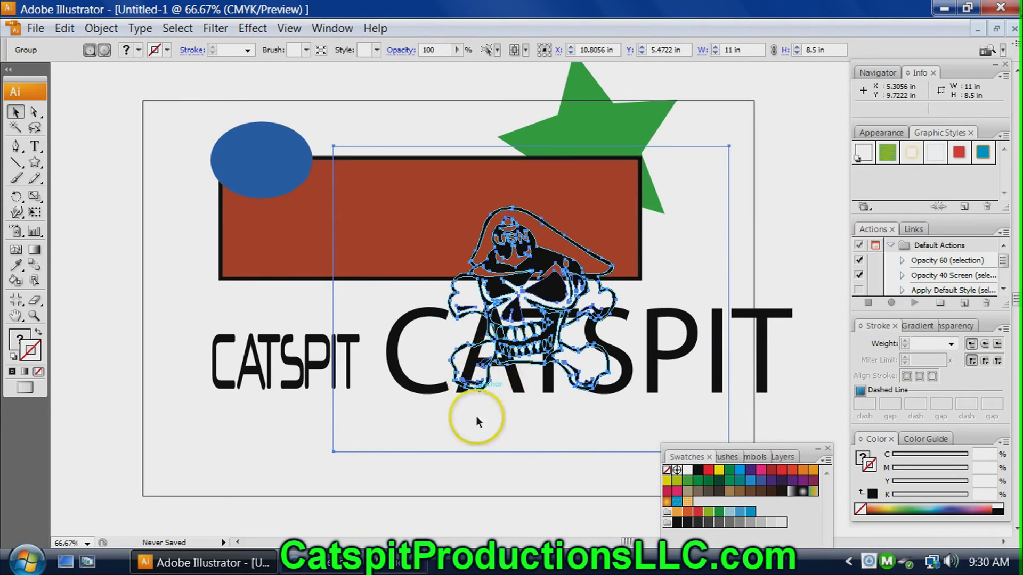
Move the pasted skull group into the empty area right of the artboard and clear the selection.
drag(774, 229, 448, 235)
mouse_move(234, 298)
mouse_down()
mouse_move(637, 287)
mouse_move(643, 268)
mouse_up()
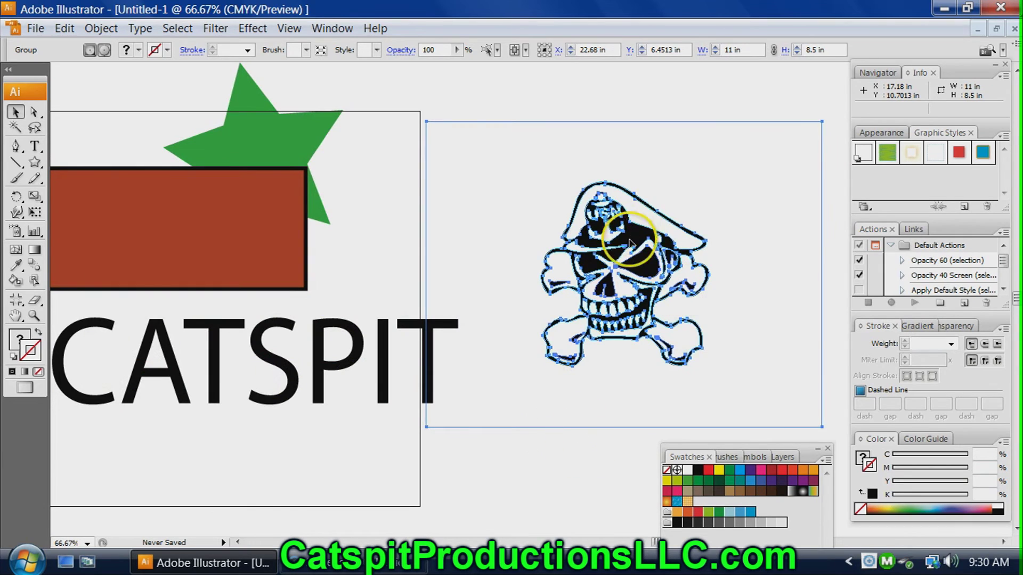
click(664, 77)
click(659, 218)
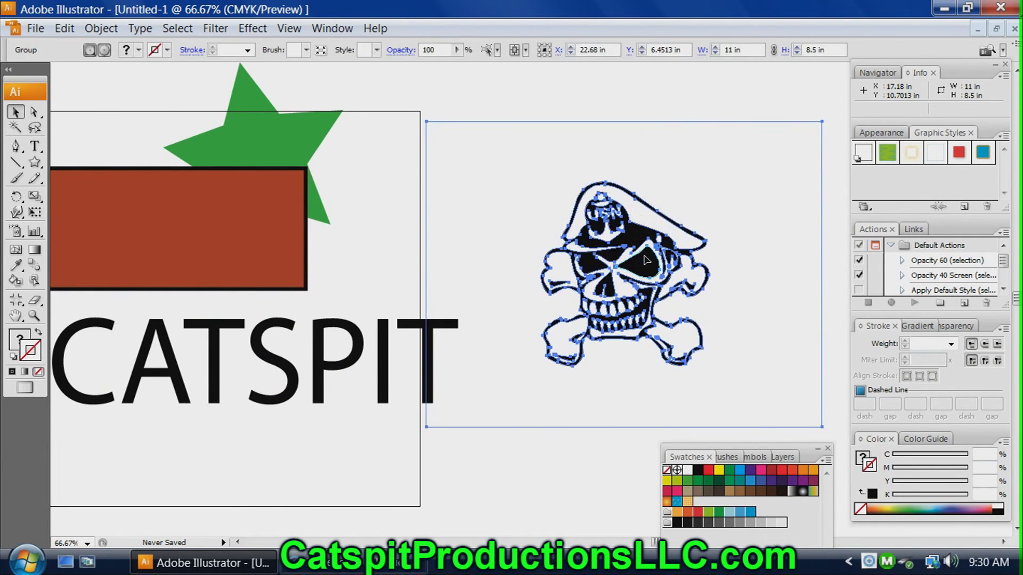
click(662, 228)
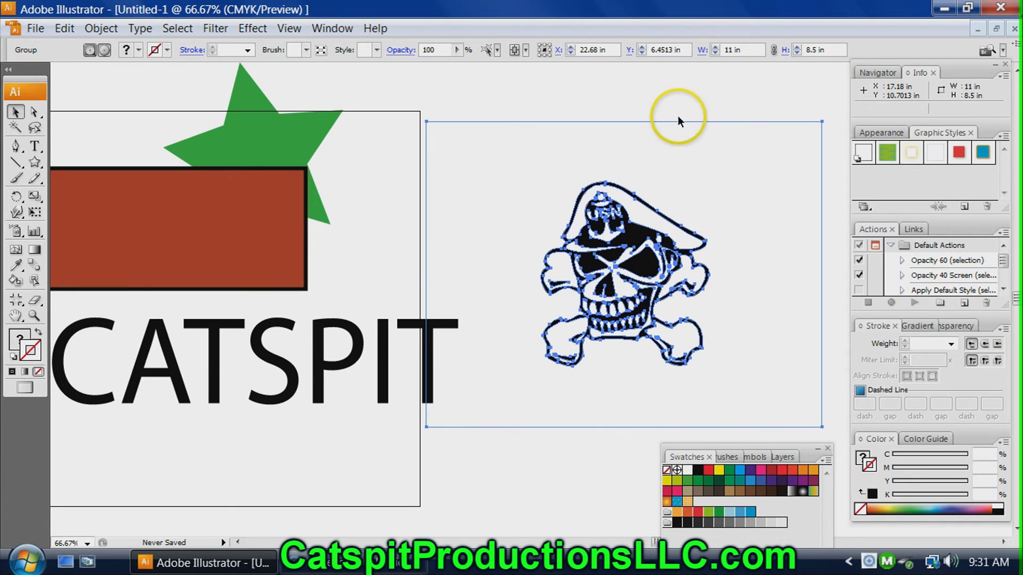
click(679, 97)
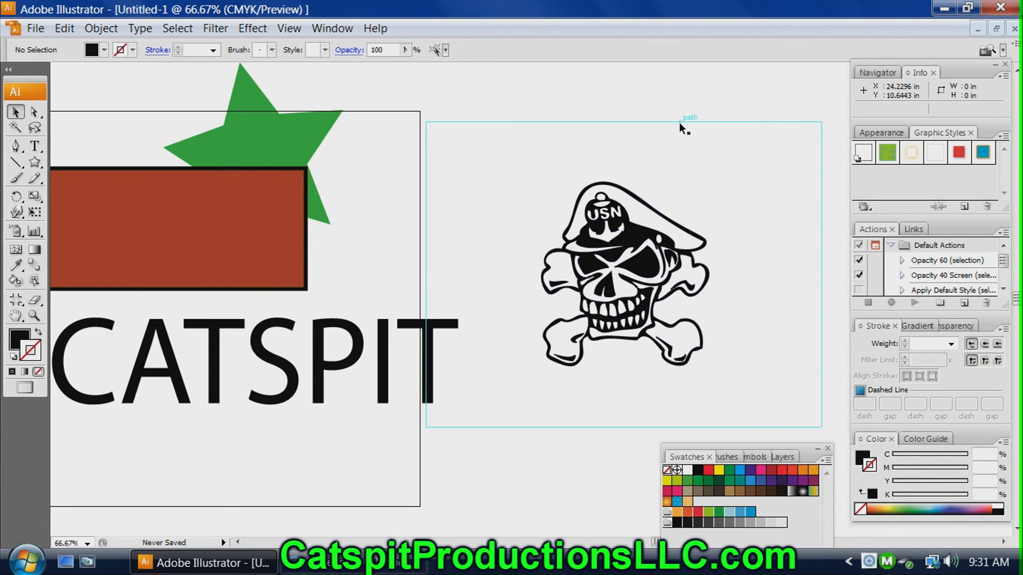
Release the clipping mask on the pasted skull artwork and cut the empty rectangular frame around it.
click(679, 122)
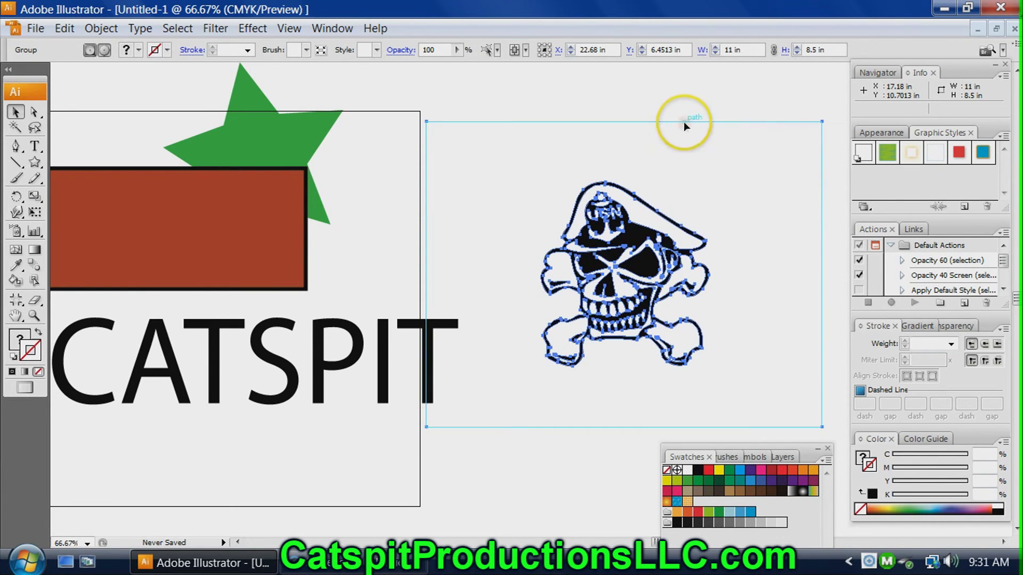
right_click(683, 122)
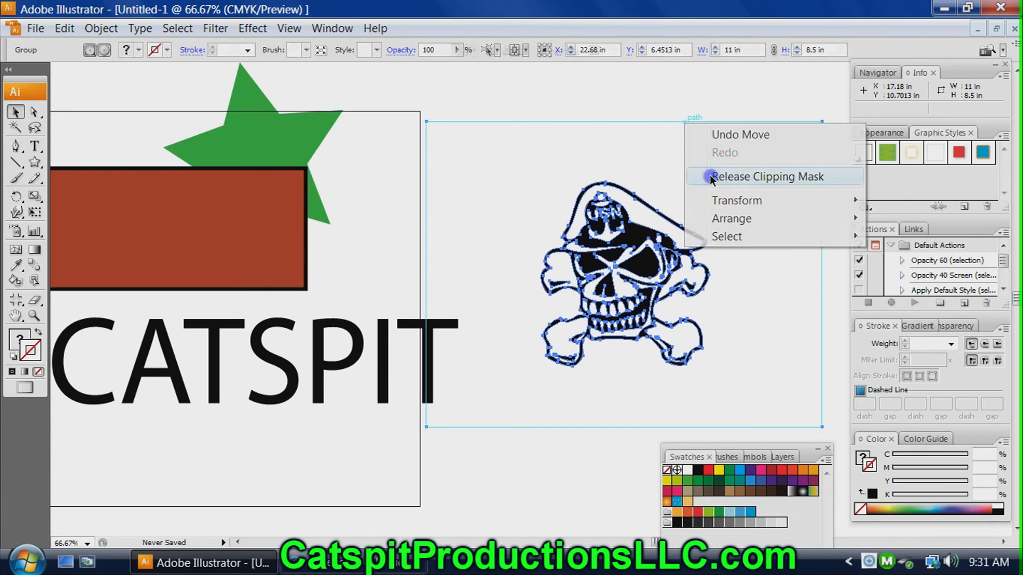
click(714, 180)
drag(683, 91, 691, 169)
click(708, 127)
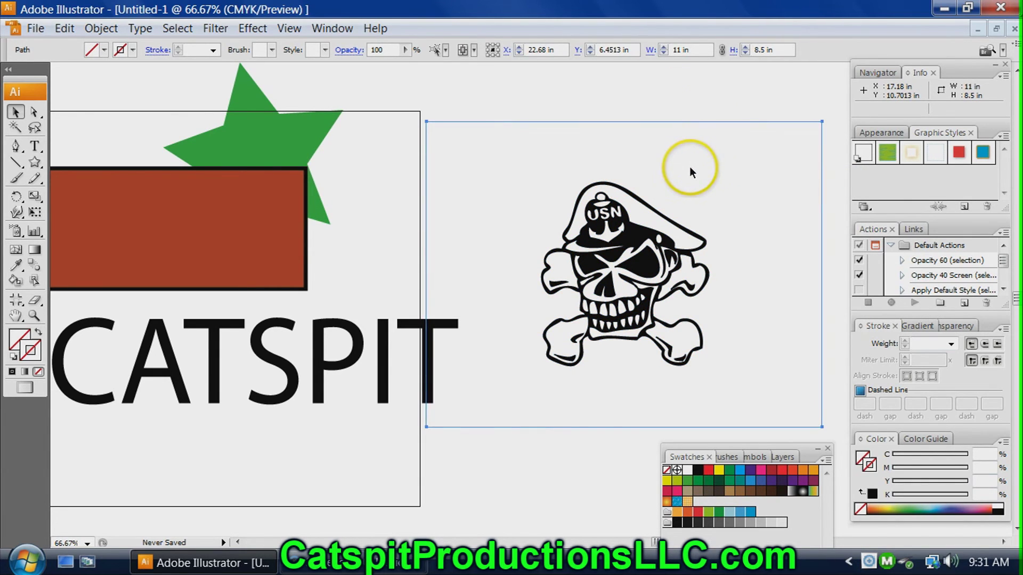
click(66, 28)
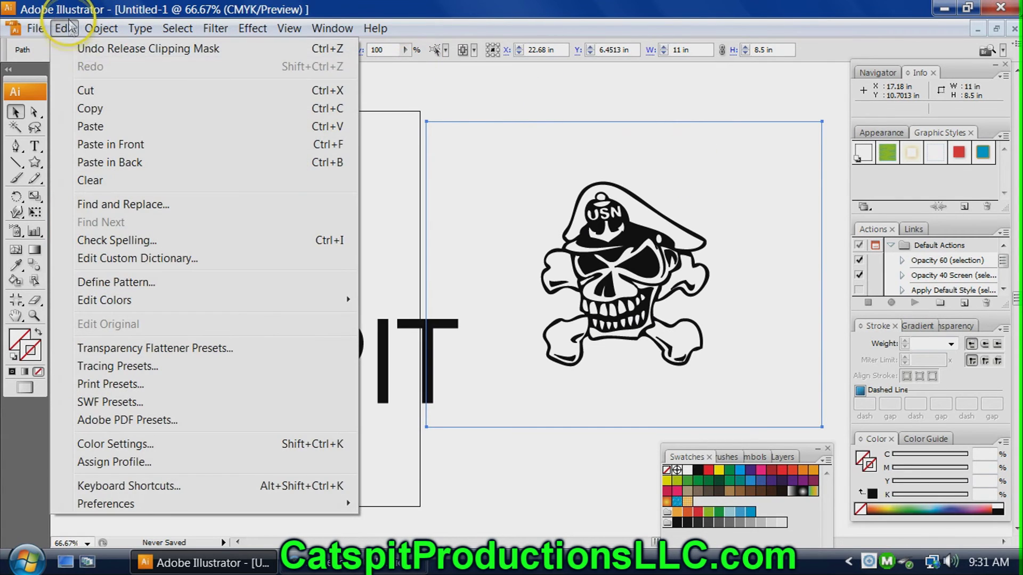
click(80, 89)
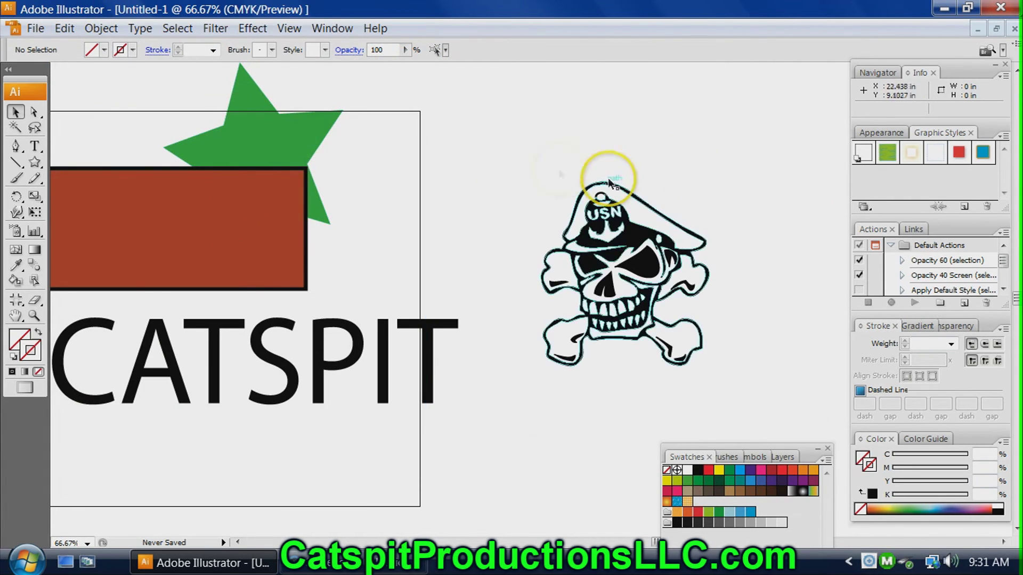
Move all the skull pieces together up and closer to the artboard's right edge, and clear the selection.
drag(528, 161, 721, 388)
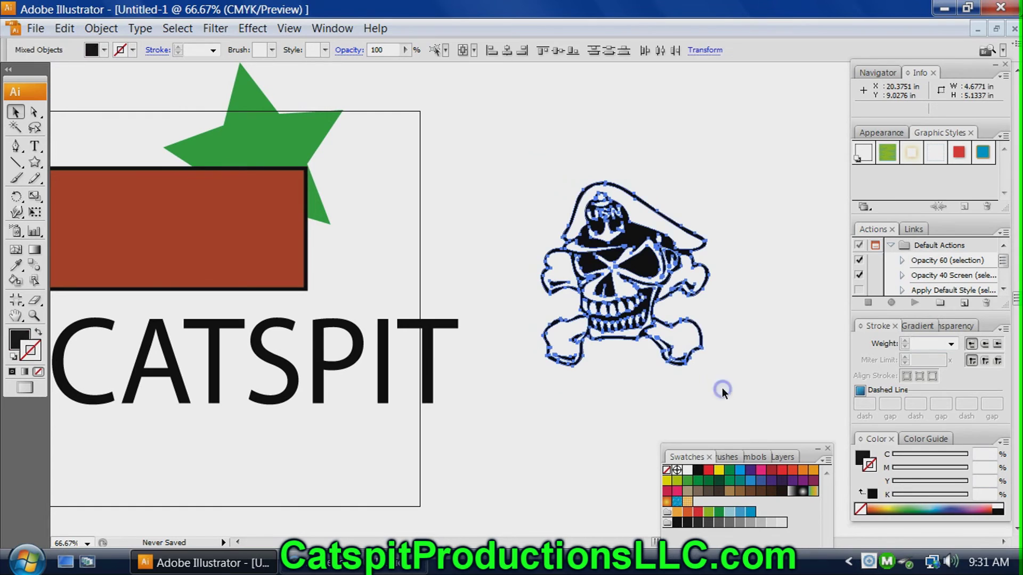
drag(663, 246, 578, 179)
click(583, 339)
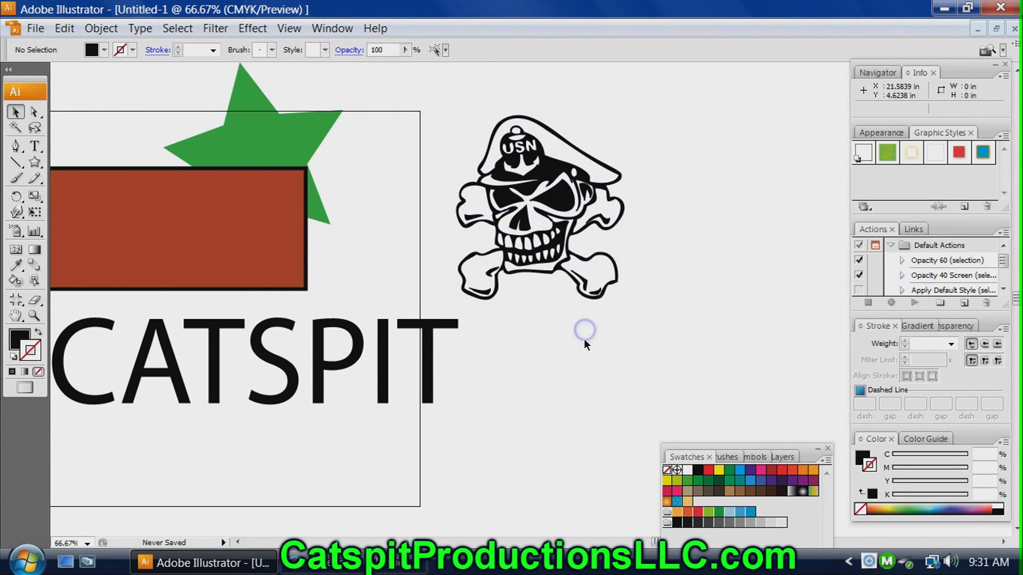
Pull the skull's large black right eye shape out into the empty area and undo that move.
drag(461, 108, 611, 296)
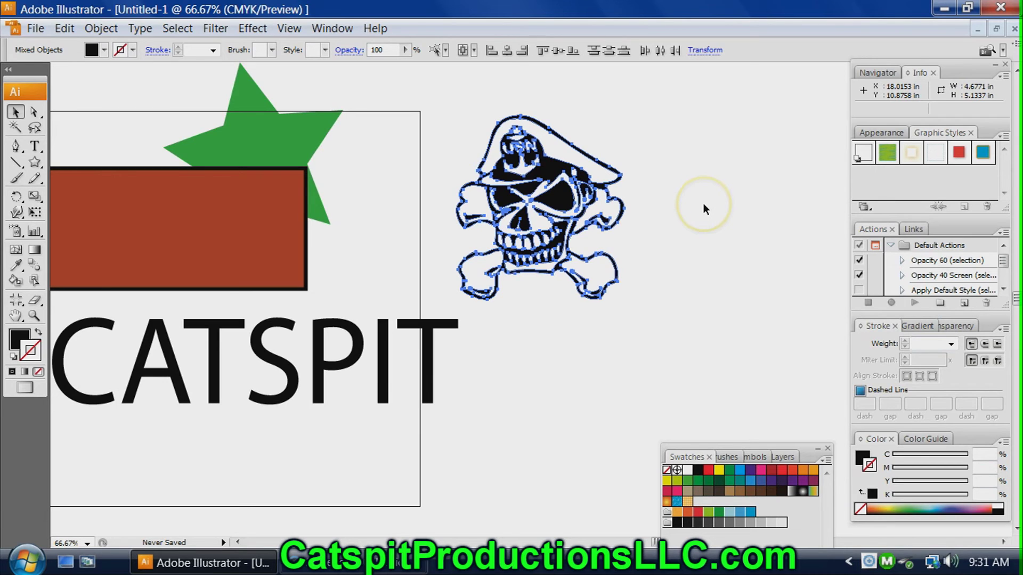
click(706, 232)
drag(566, 205, 717, 196)
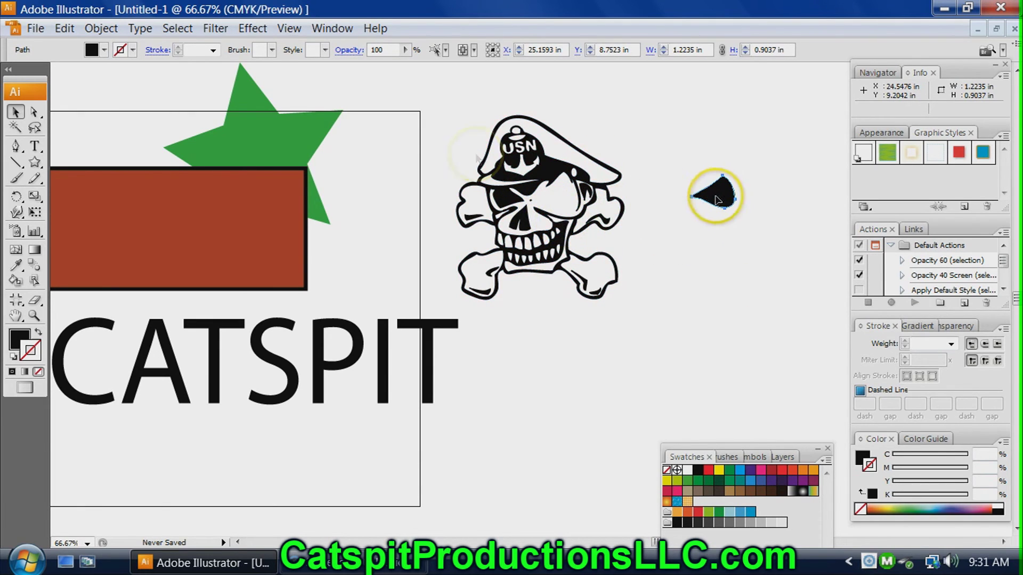
click(65, 28)
click(76, 49)
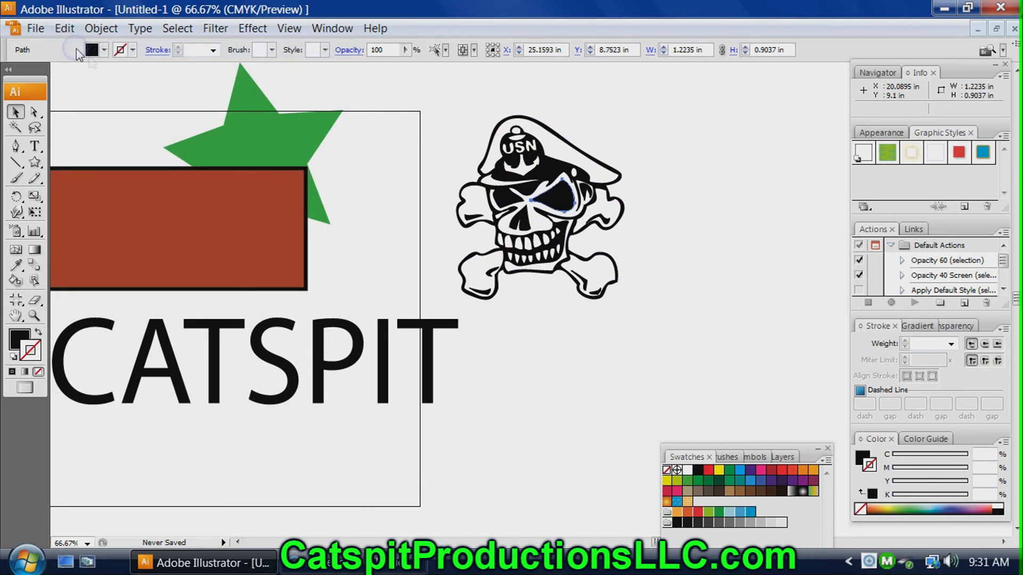
Move the skull's main outline path down away from its loose pieces, undo the move and clear the selection.
drag(539, 184, 600, 357)
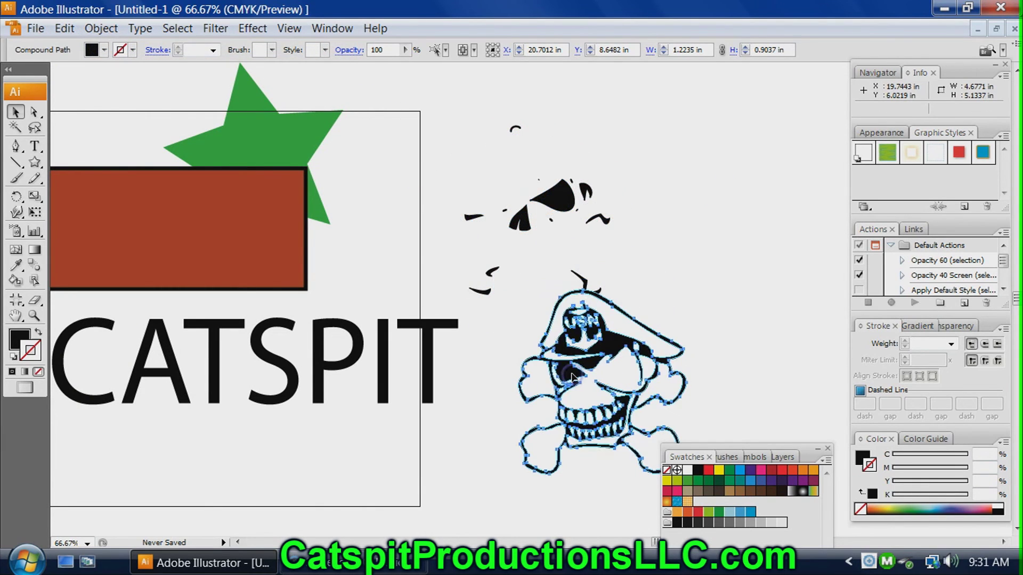
click(64, 28)
click(74, 49)
click(469, 156)
click(474, 197)
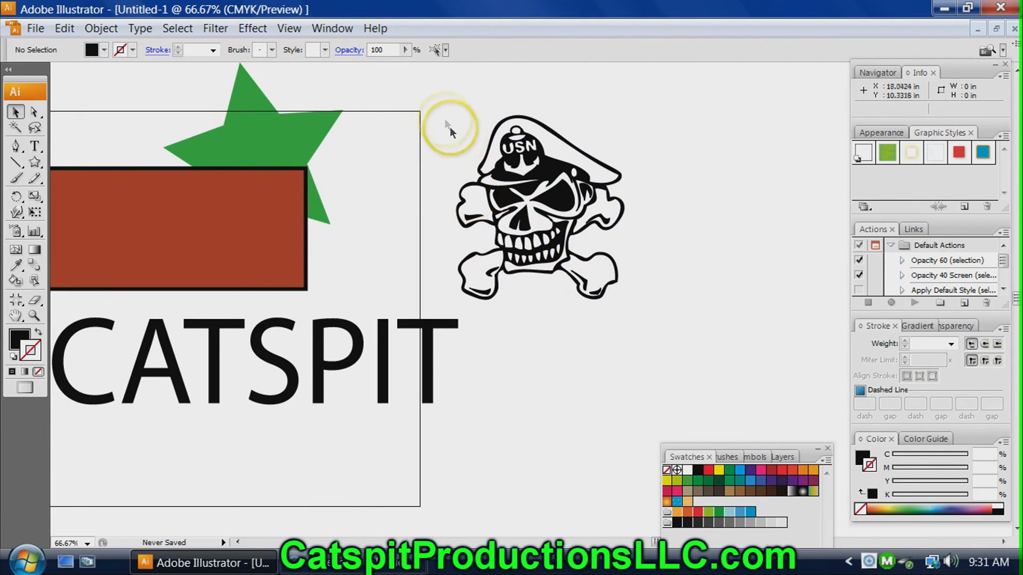
Group all the skull pieces together with the large CATSPIT lettering and clear the selection.
drag(442, 101, 660, 323)
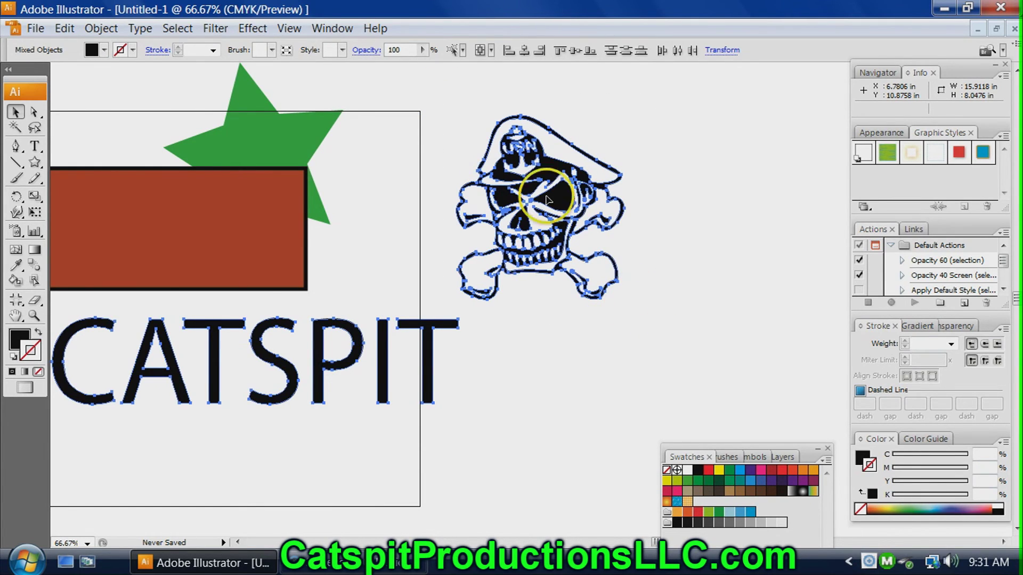
click(101, 28)
click(114, 92)
click(502, 177)
click(651, 160)
Move the combined skull and CATSPIT group around by its different parts, ending further right and lower on the canvas.
drag(558, 209, 642, 227)
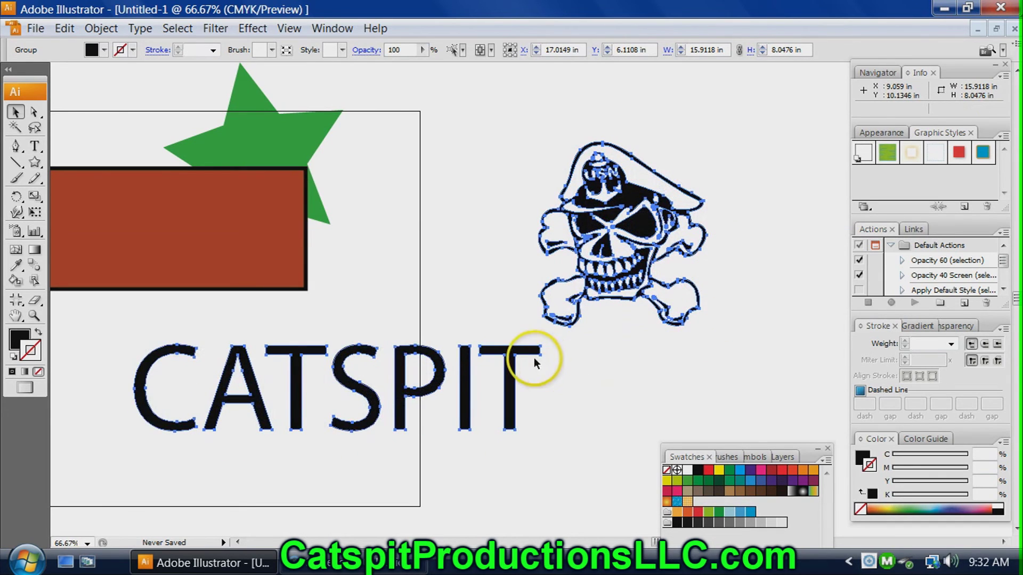
drag(535, 352, 605, 349)
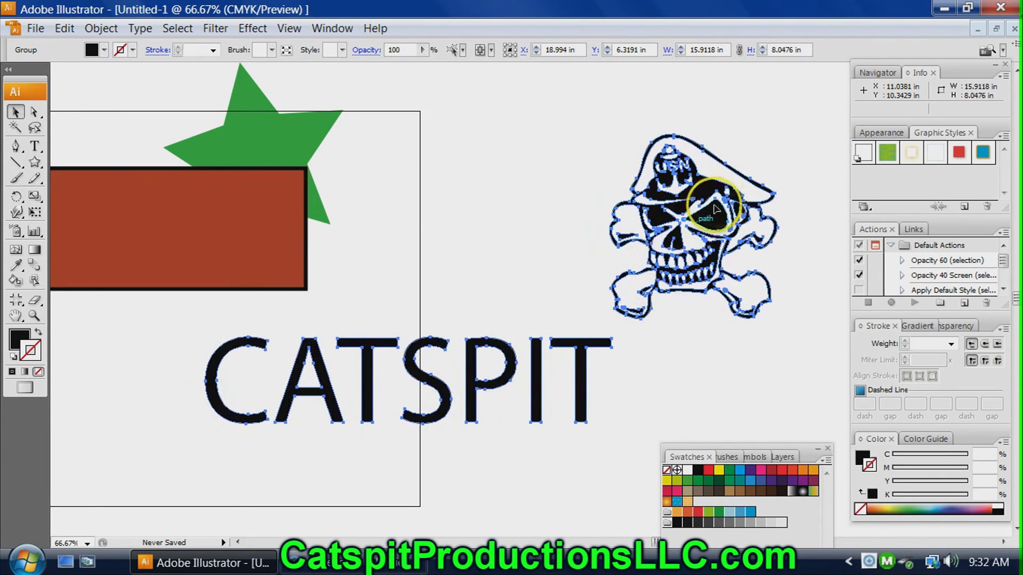
drag(715, 209, 664, 245)
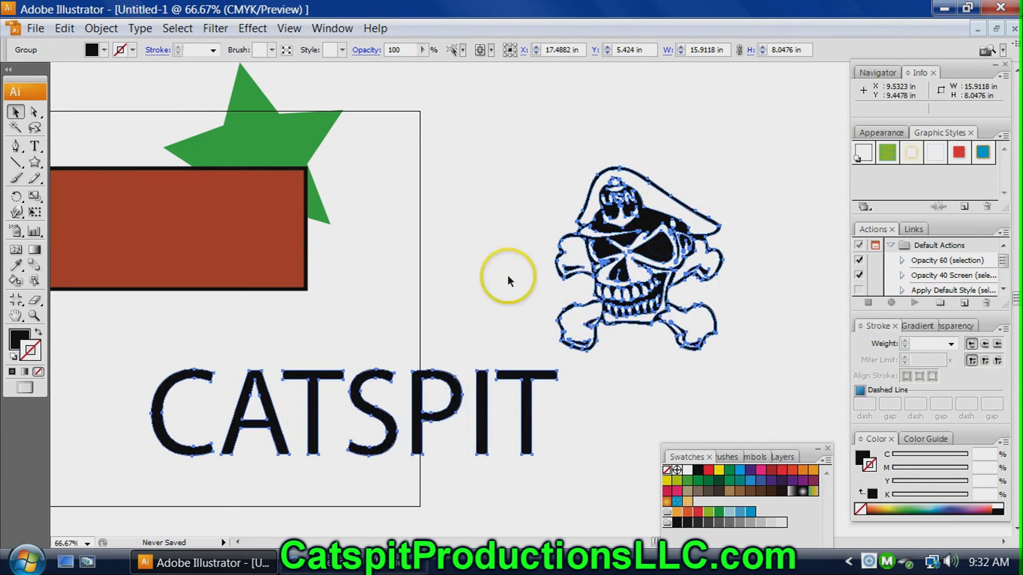
Ungroup the skull from the CATSPIT lettering, and group only the skull pieces together.
click(98, 28)
click(106, 109)
click(431, 189)
drag(544, 162, 725, 346)
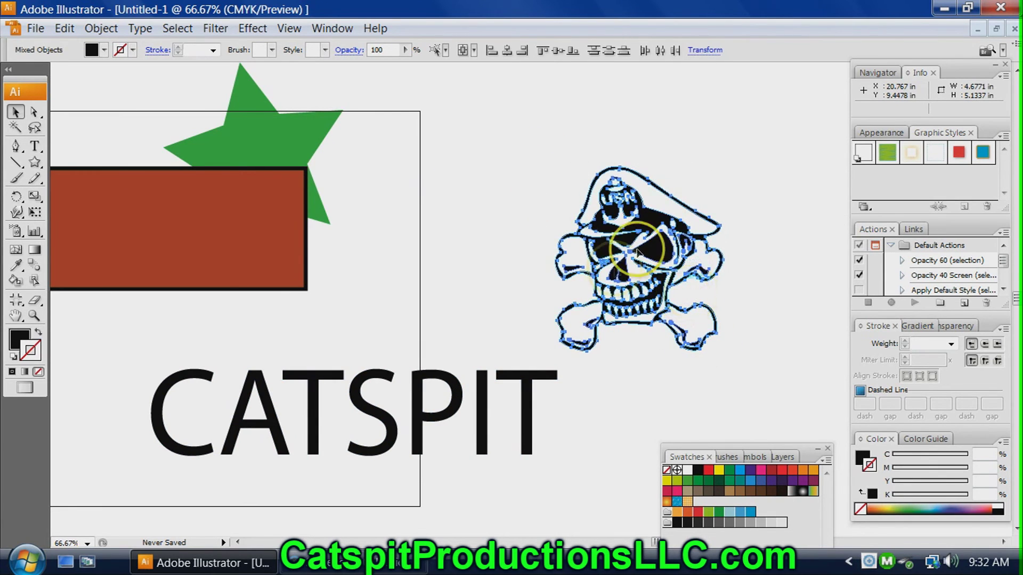
click(100, 28)
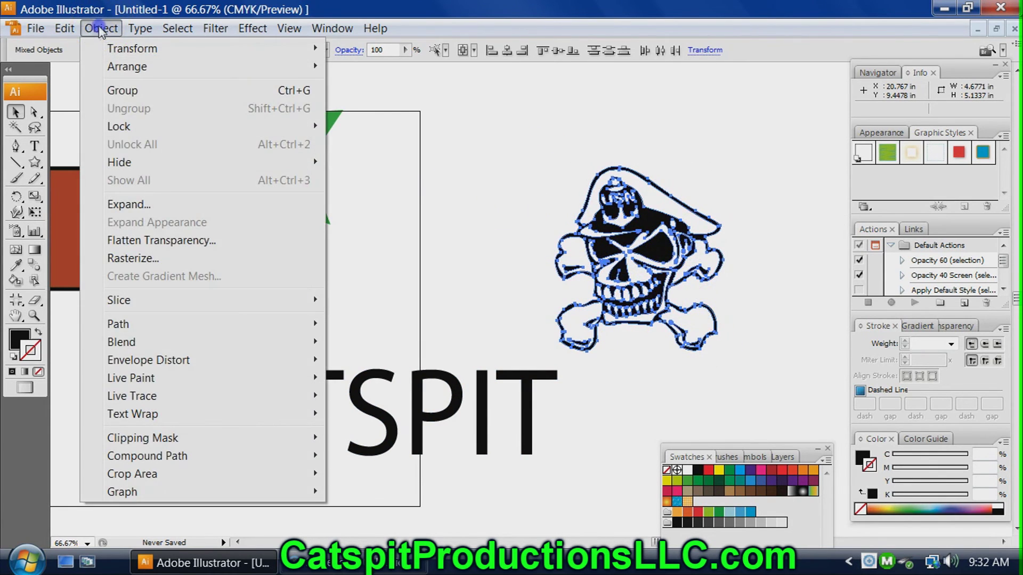
click(110, 91)
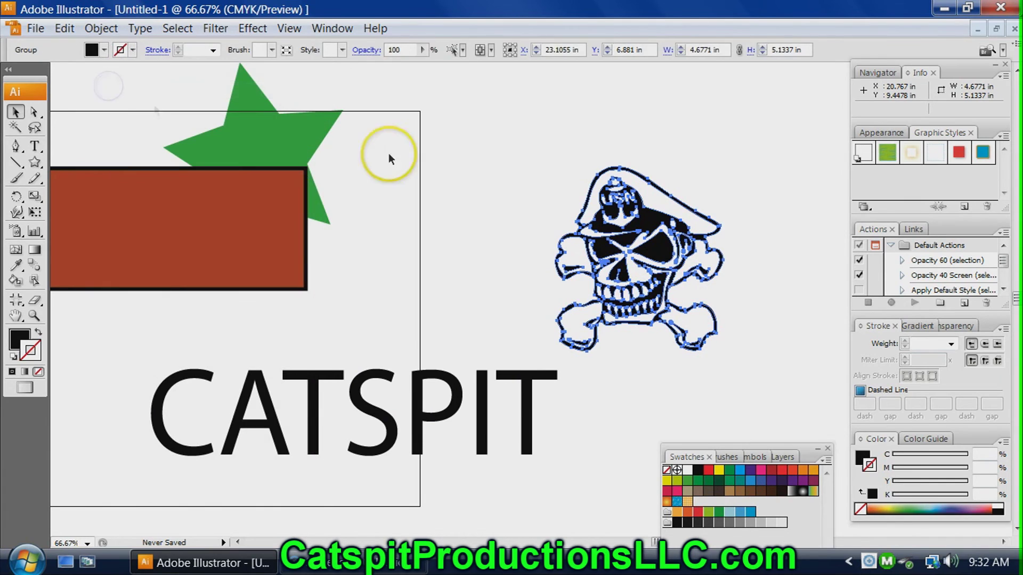
click(476, 143)
Place the skull group over the artboard's right edge beside the star and the large CATSPIT lettering next to the small CATSPIT text.
drag(667, 258, 566, 177)
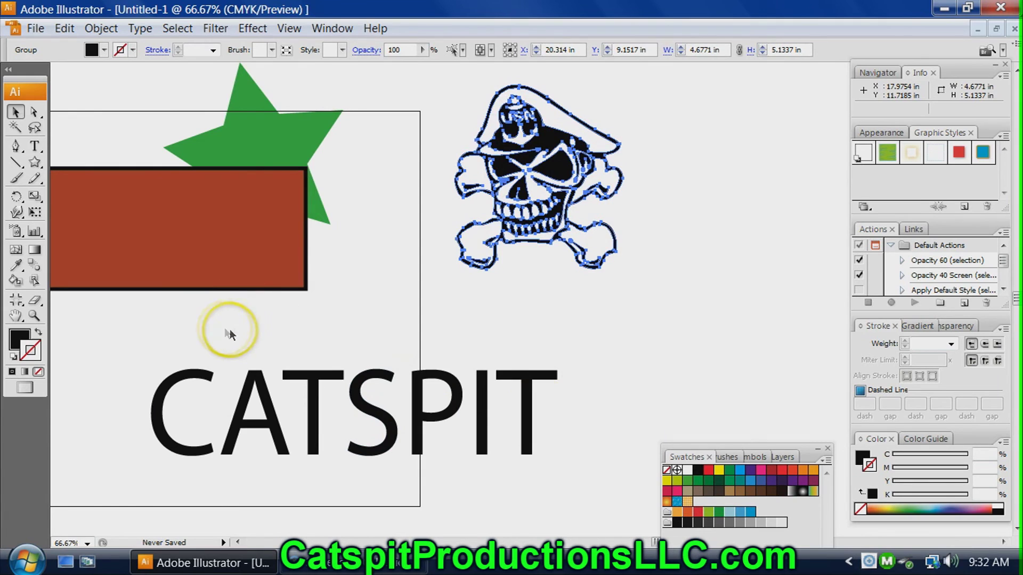
drag(220, 330, 475, 335)
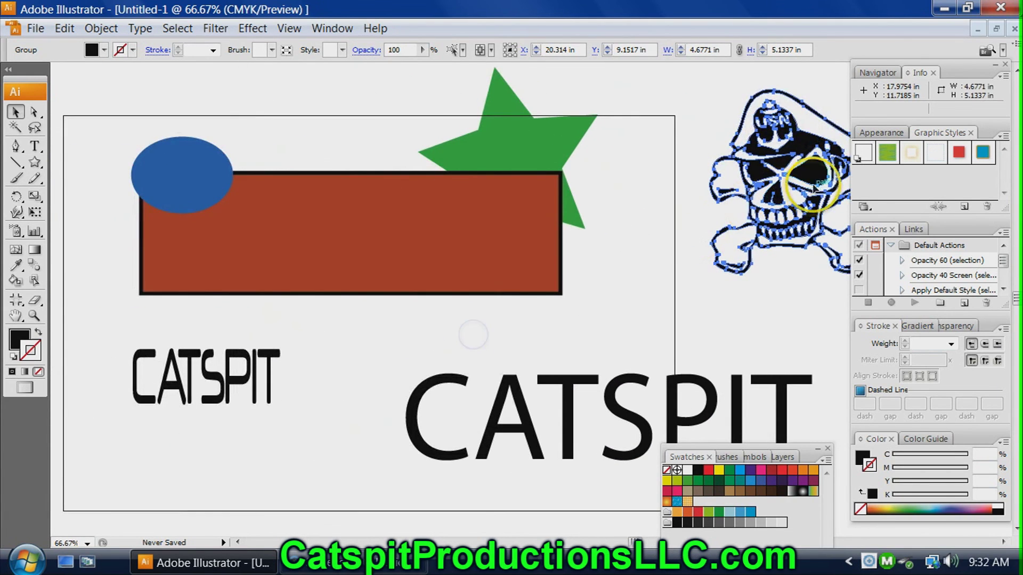
drag(772, 184, 700, 182)
drag(668, 400, 596, 379)
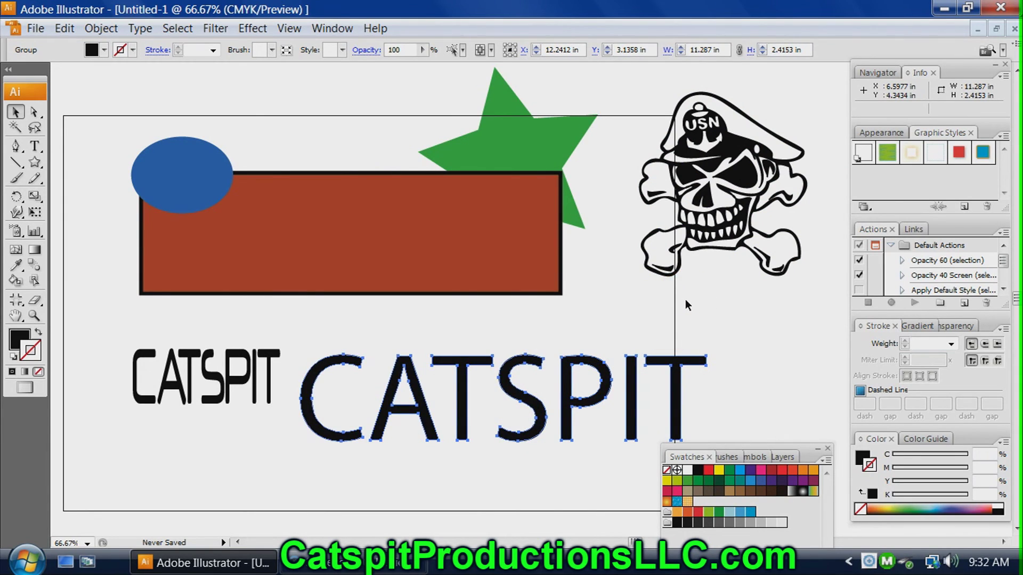
click(687, 230)
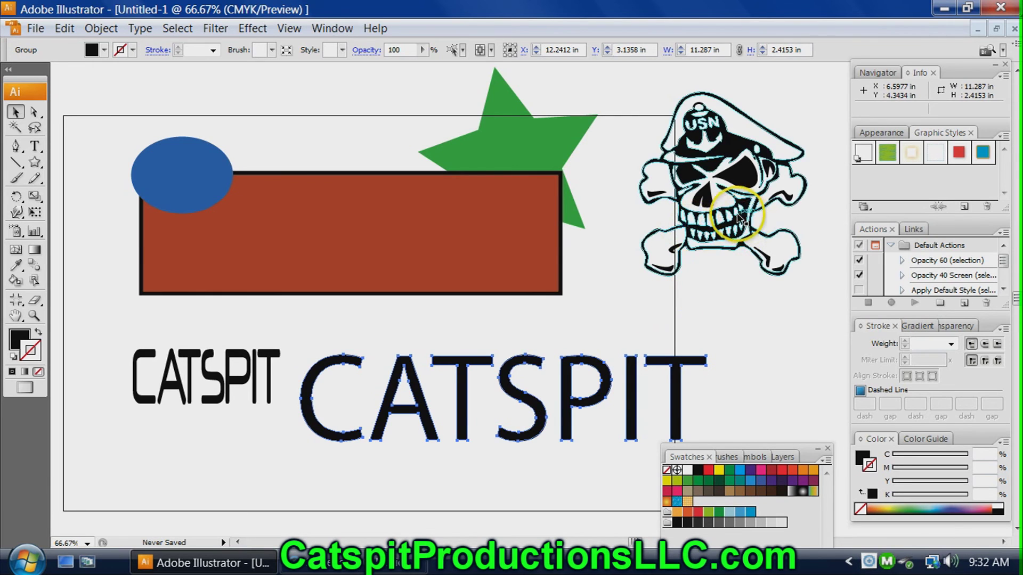
drag(685, 276, 669, 325)
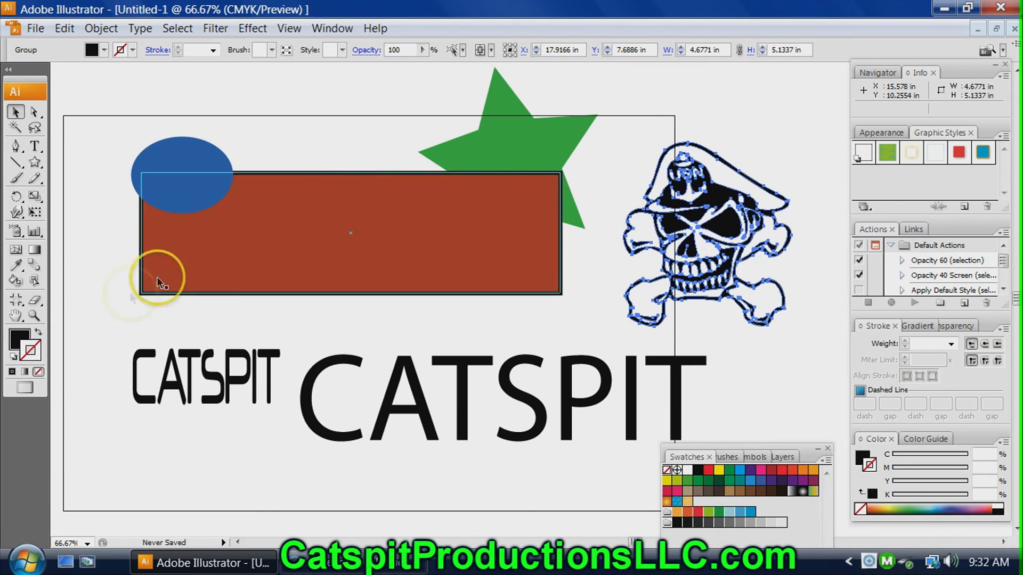
Ungroup the skull artwork with the small connecting pieces around its eyes magnified to 600%, and clear the selection.
click(35, 316)
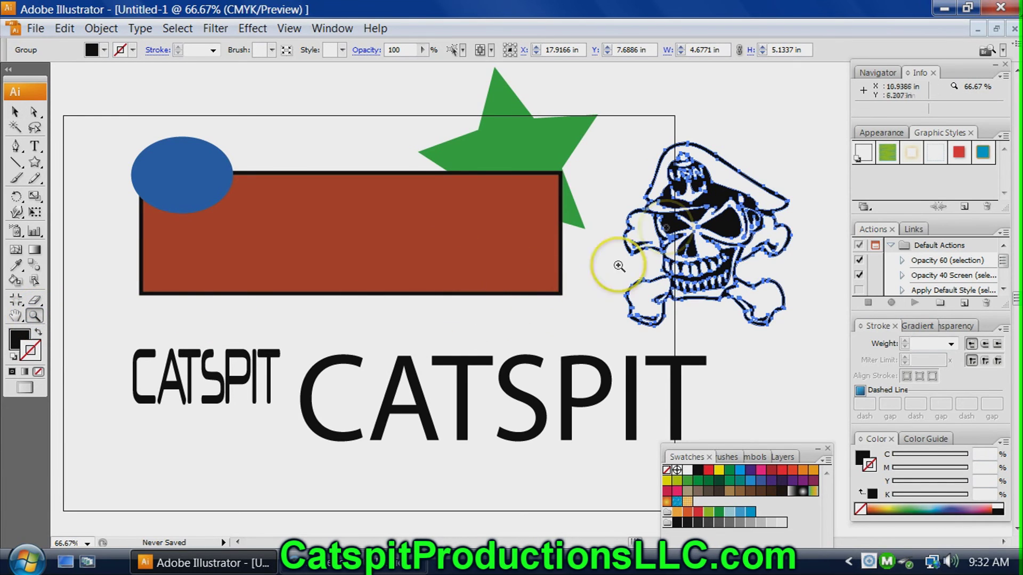
click(701, 232)
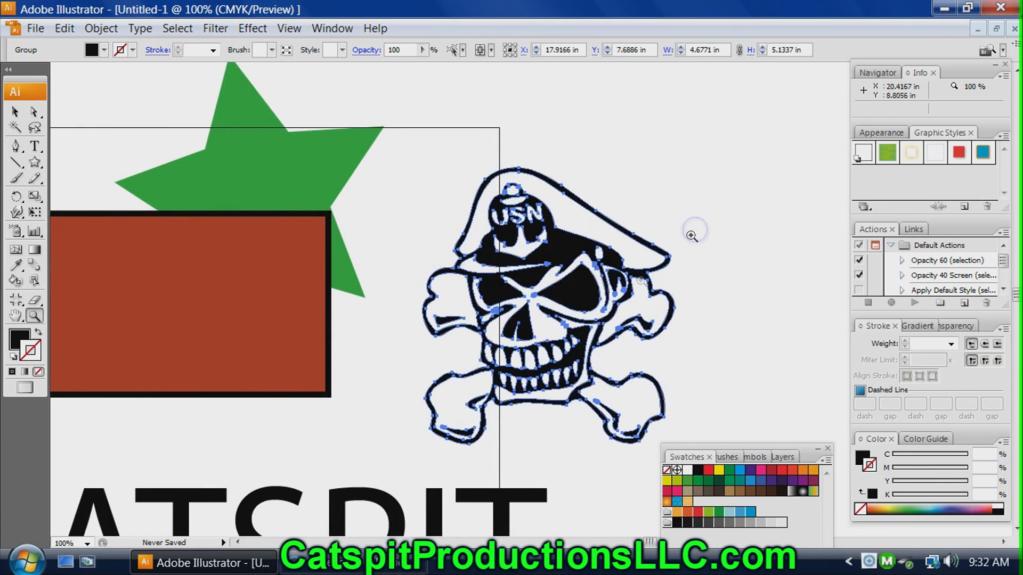
click(527, 296)
click(535, 301)
click(523, 292)
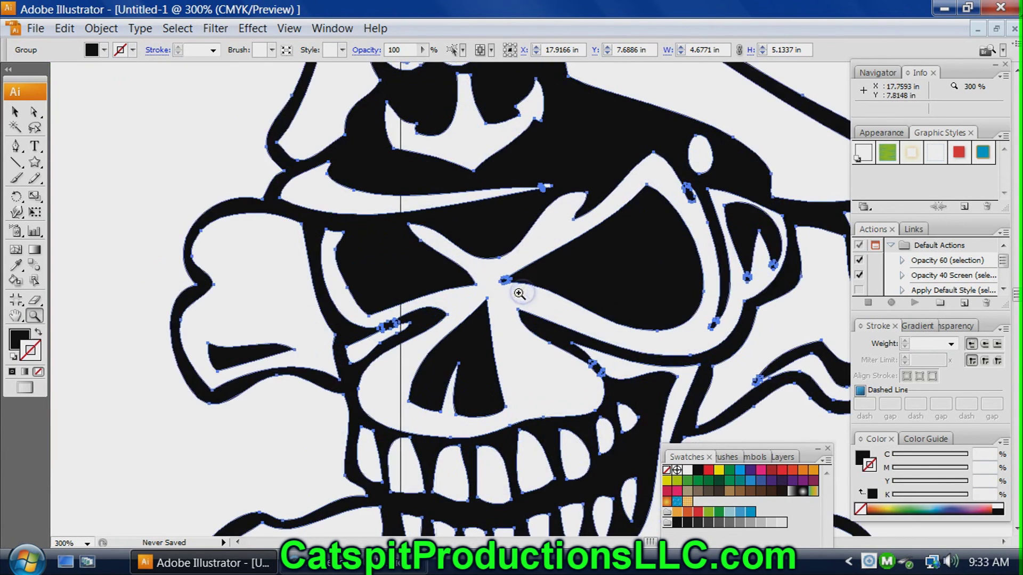
click(493, 293)
click(488, 312)
click(84, 126)
click(15, 112)
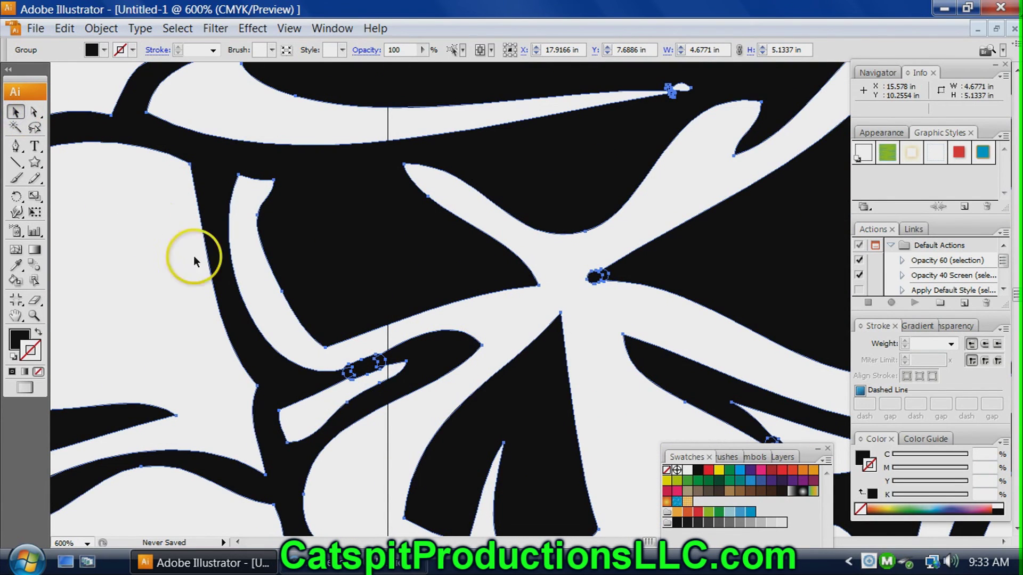
drag(383, 367, 370, 370)
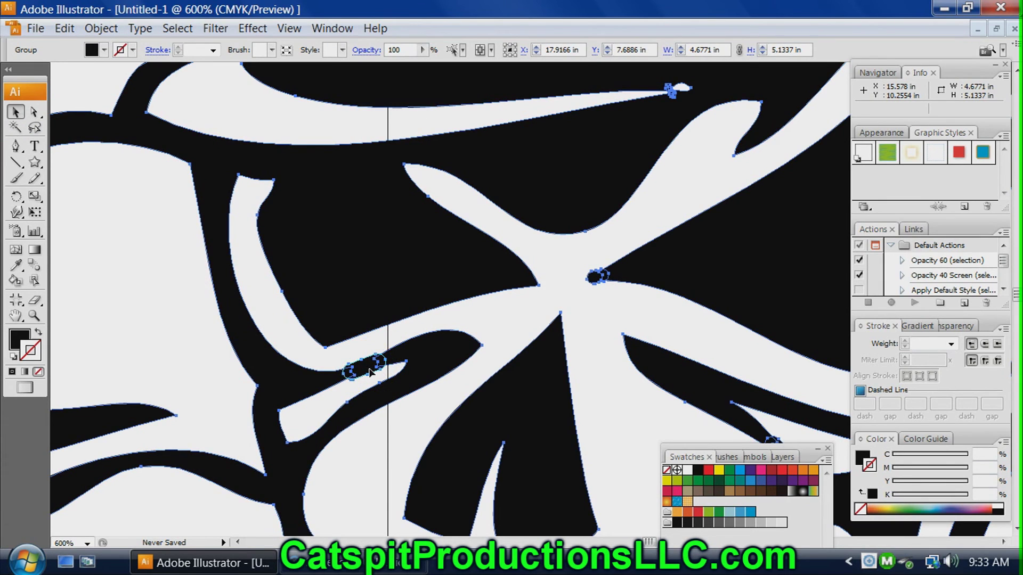
click(101, 28)
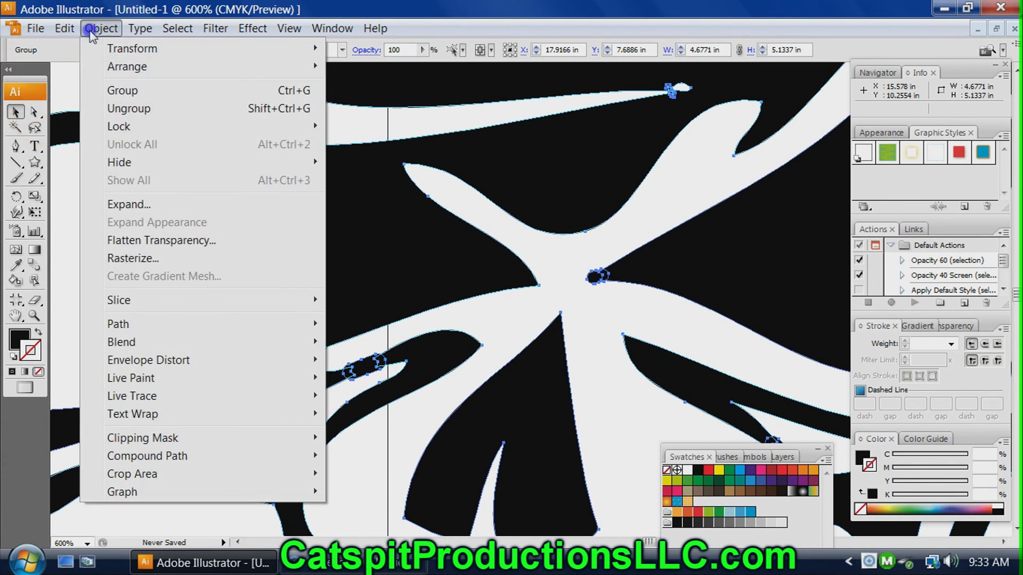
click(109, 108)
click(139, 219)
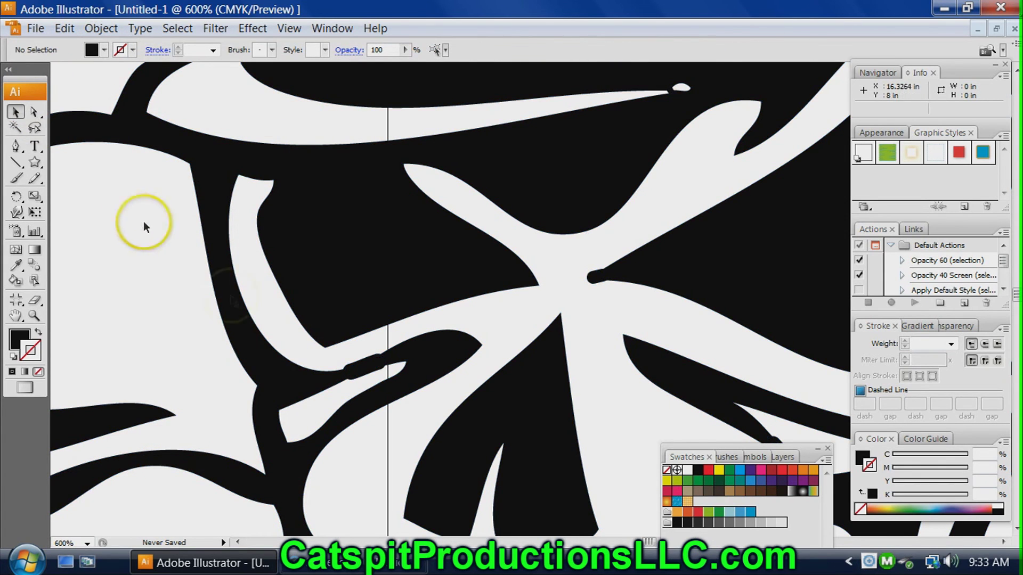
Shift the small connecting piece under the skull's left eye out of the outline and move it back into its gap.
click(370, 367)
drag(372, 371, 366, 351)
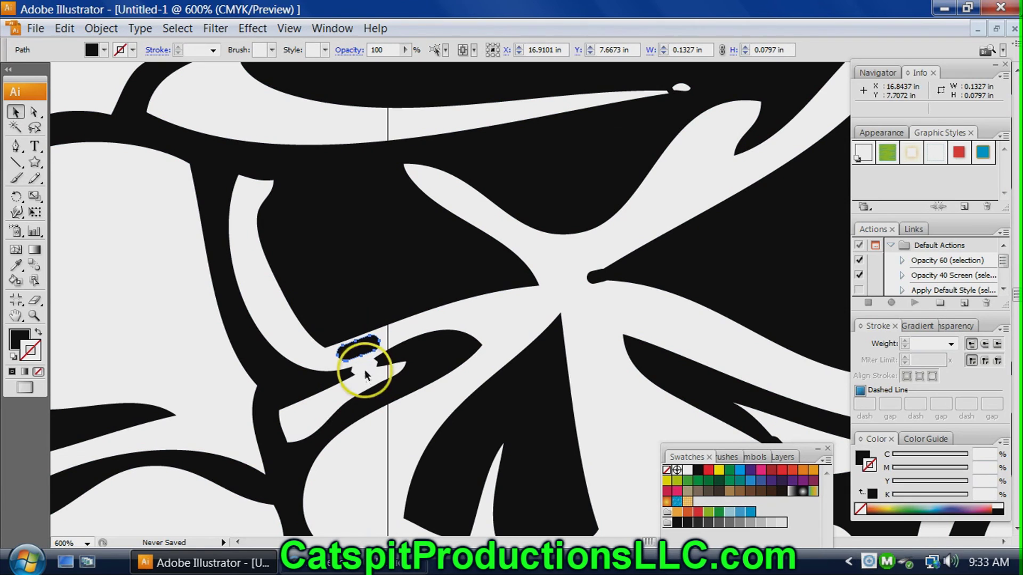
mouse_move(366, 350)
mouse_down()
mouse_move(361, 364)
mouse_move(371, 367)
mouse_up()
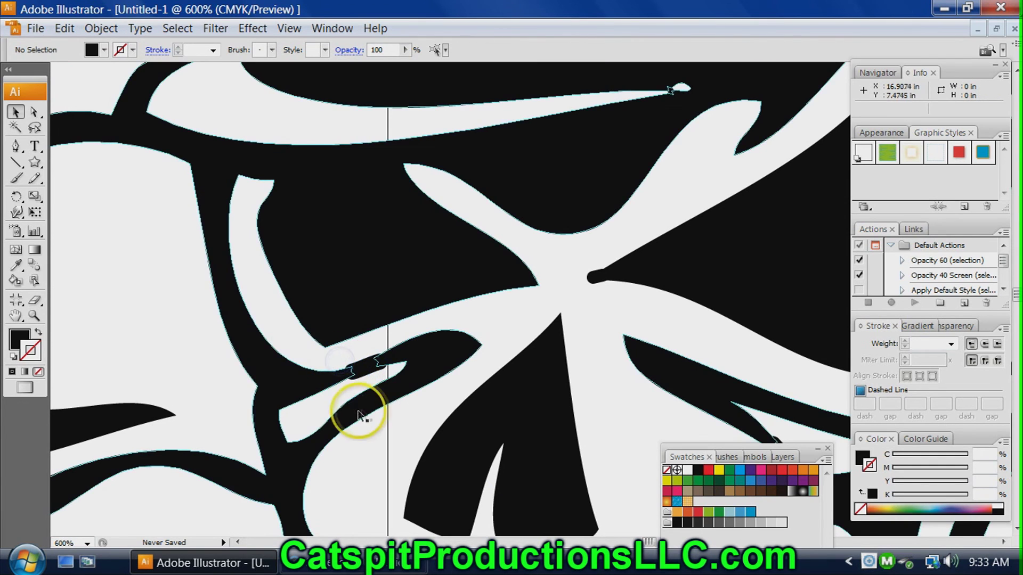
click(366, 369)
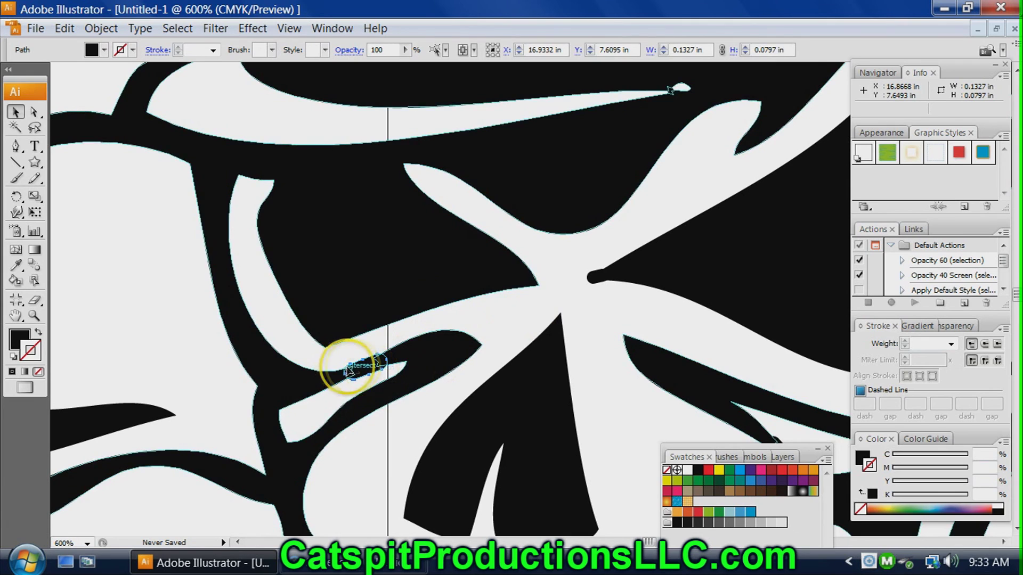
key(ctrl+minus)
key(ctrl+minus)
key(ctrl+minus)
key(ctrl+minus)
key(ctrl+minus)
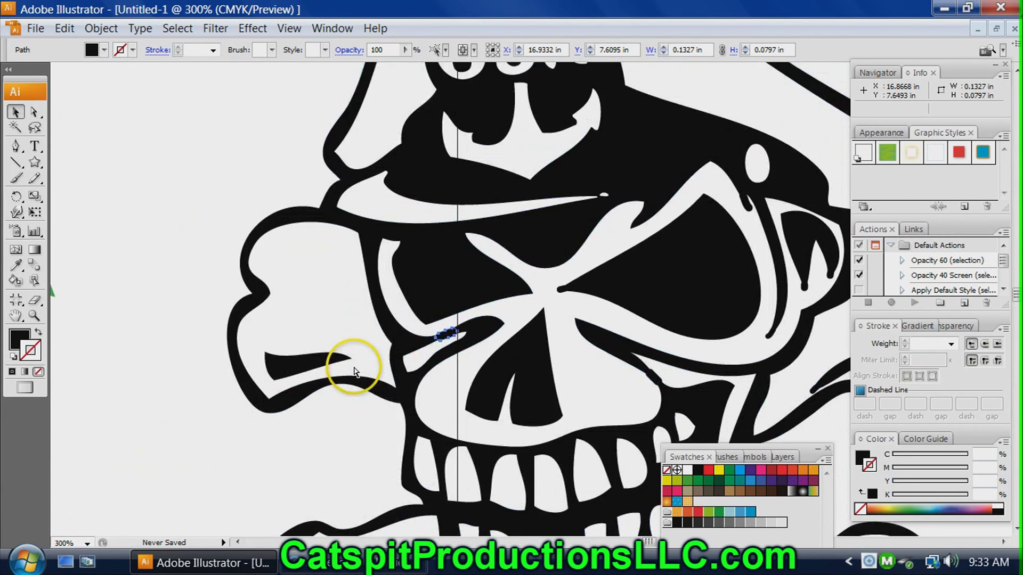
Add a new text line reading "THUMBS UP!!!!!!!" below the CATSPIT lettering, near the artboard's lower edge.
key(ctrl+minus)
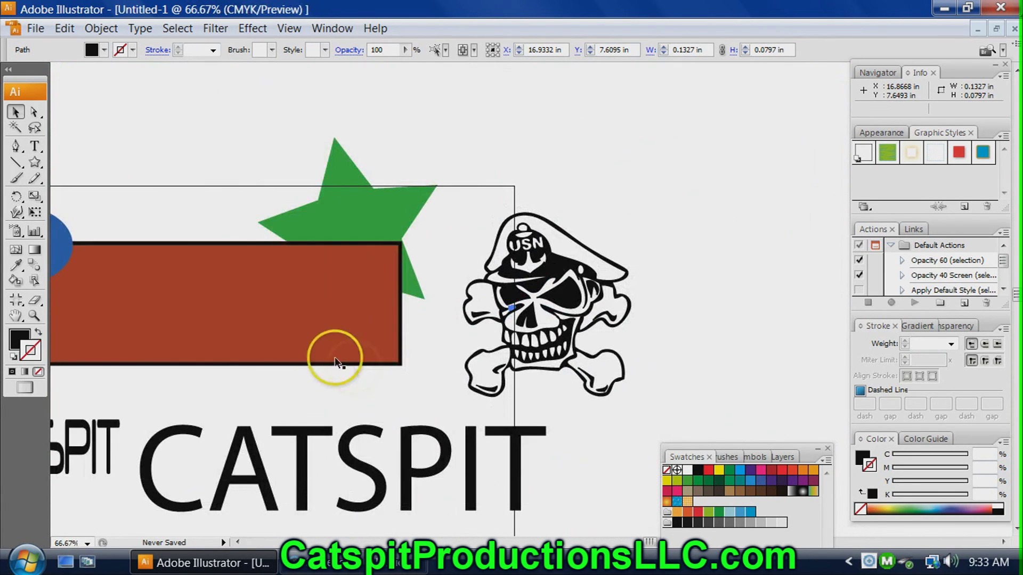
drag(191, 216, 353, 135)
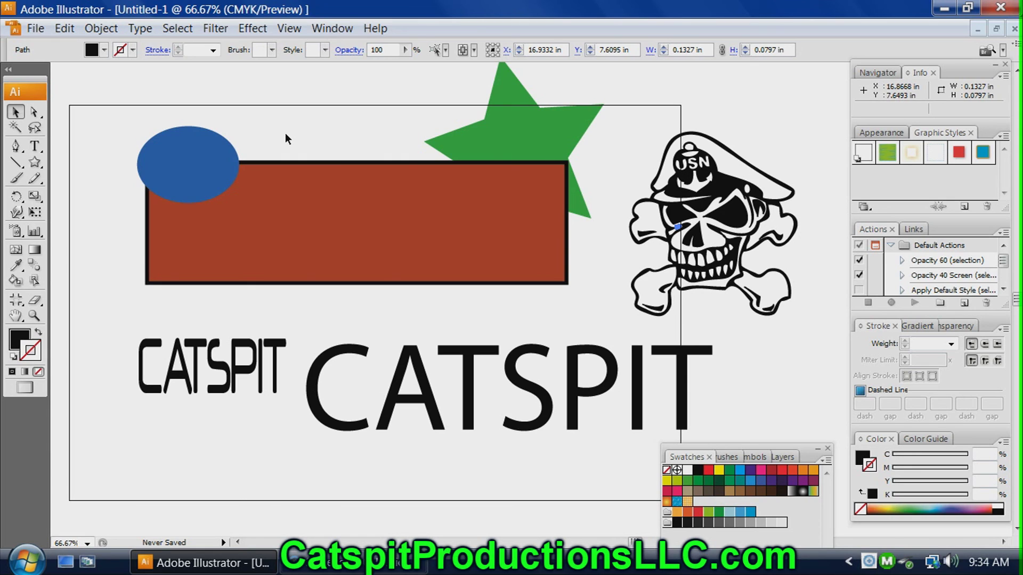
click(35, 146)
click(242, 486)
text(THUMBS UP!!!!)
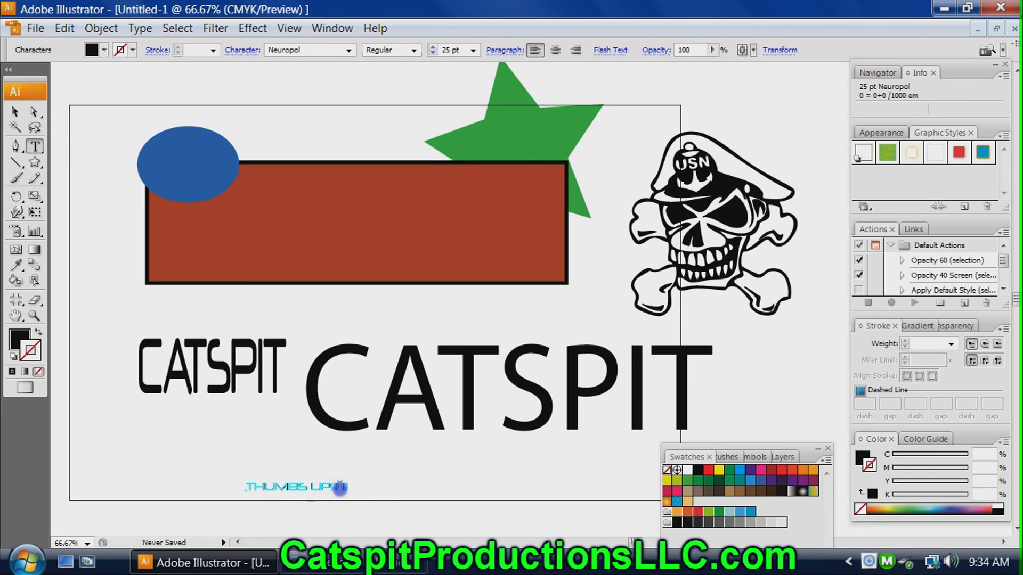
Select all characters of the THUMBS UP line and set their font size to 72 pt.
drag(347, 486, 240, 488)
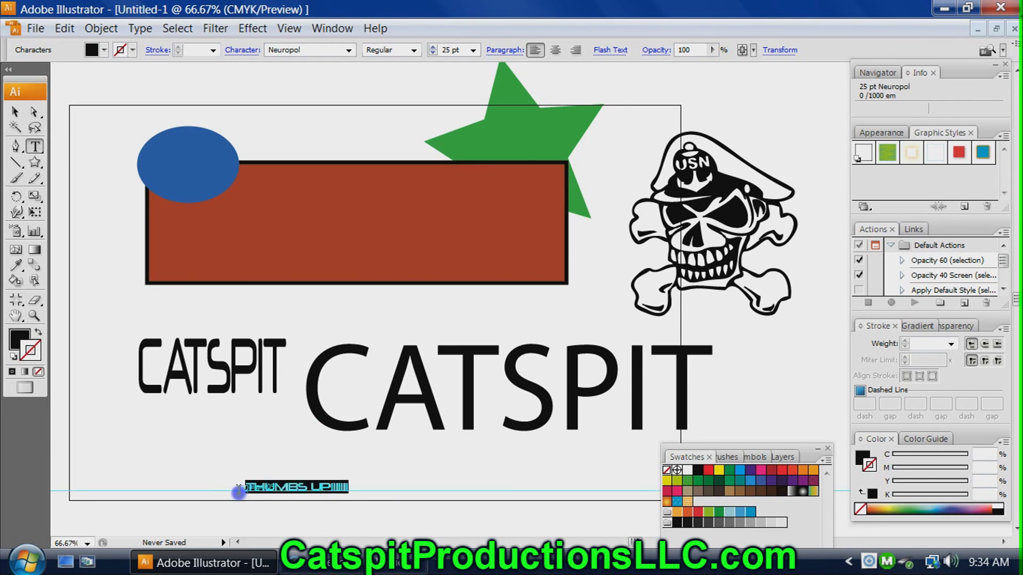
click(472, 49)
click(468, 229)
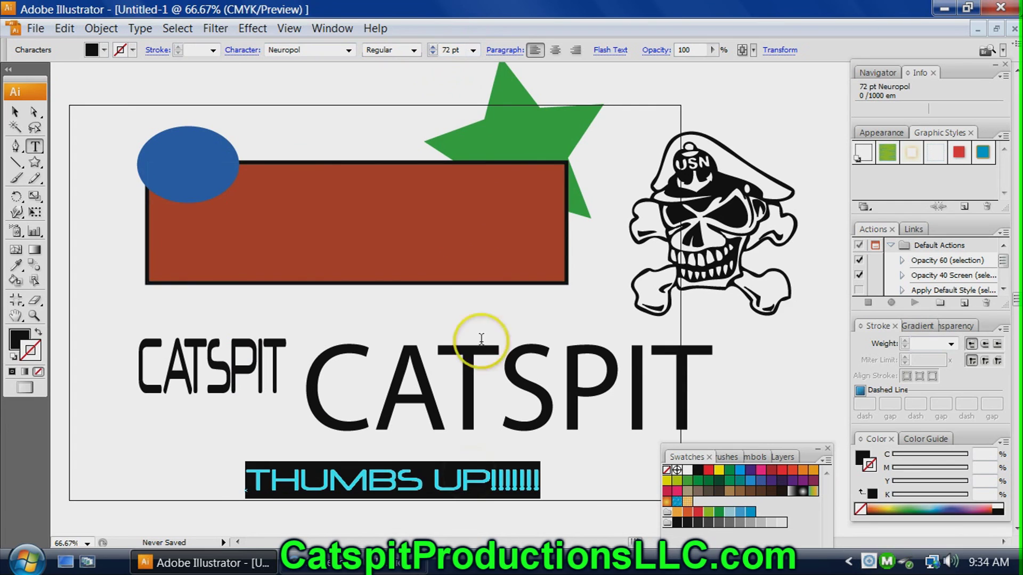
Raise the font size of the THUMBS UP text in single-point increments to 86 pt.
click(432, 47)
click(433, 47)
click(433, 47)
click(432, 46)
click(433, 47)
click(432, 46)
click(432, 47)
click(432, 46)
click(432, 47)
click(432, 47)
click(433, 47)
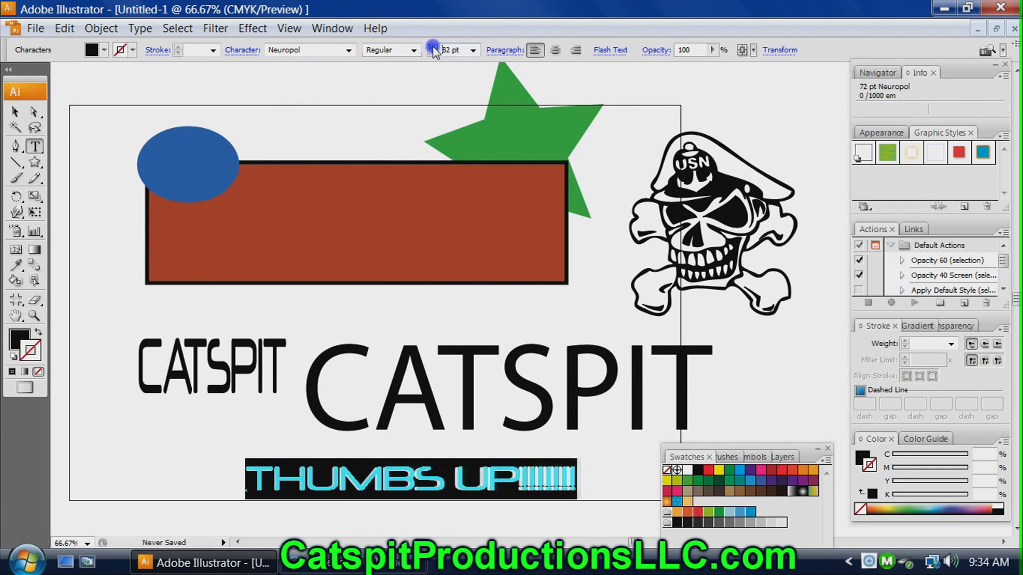
click(432, 47)
click(433, 47)
click(433, 47)
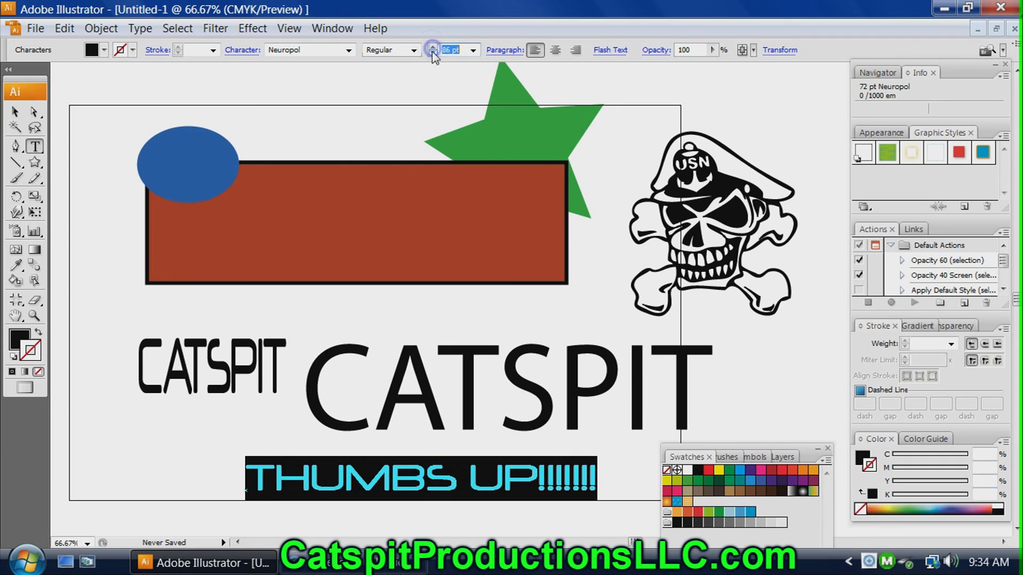
Set the THUMBS UP text's font size to 200 pt and move it up across the red rectangle and the skull.
text(200)
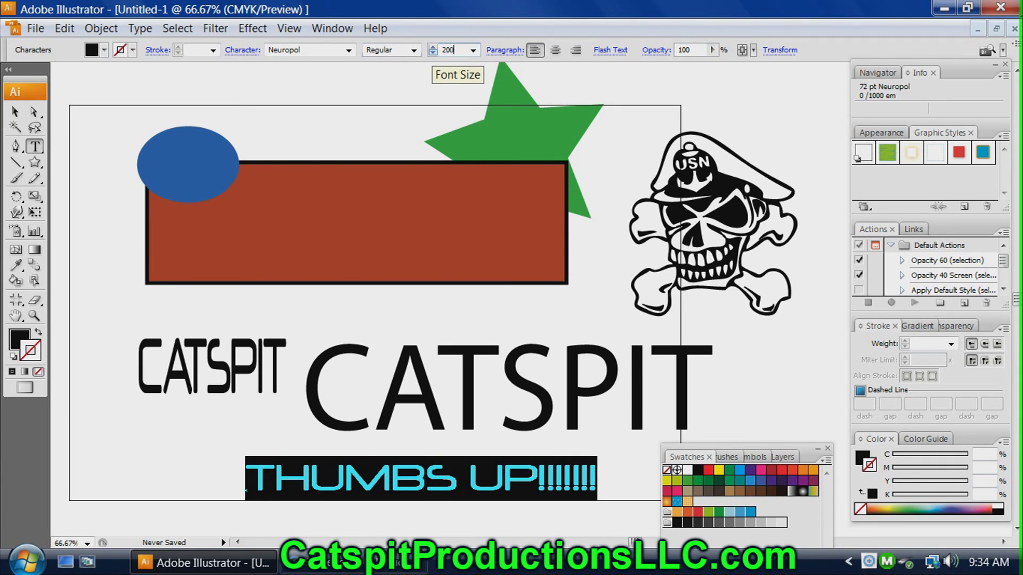
click(416, 108)
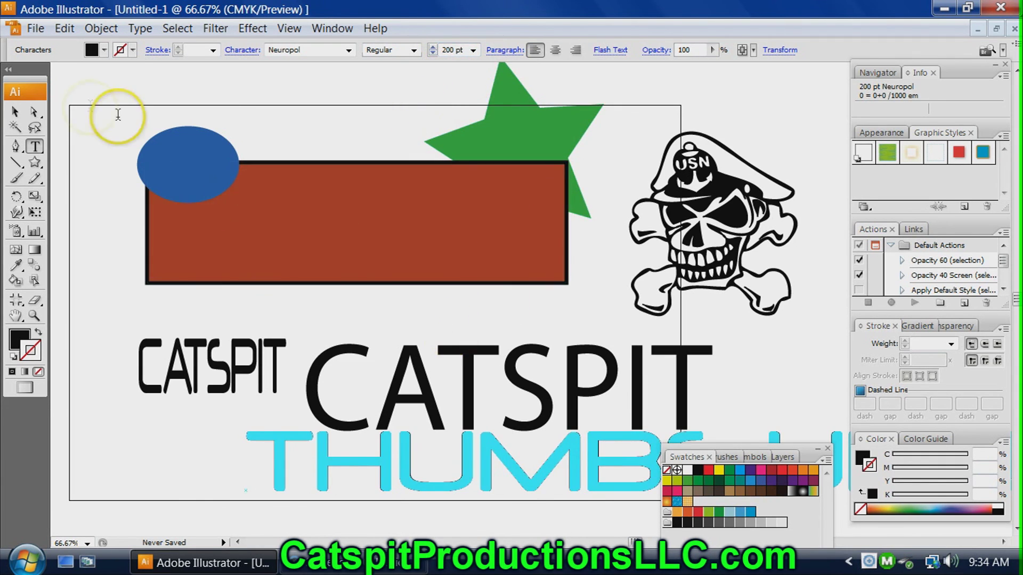
click(15, 112)
drag(453, 442, 298, 233)
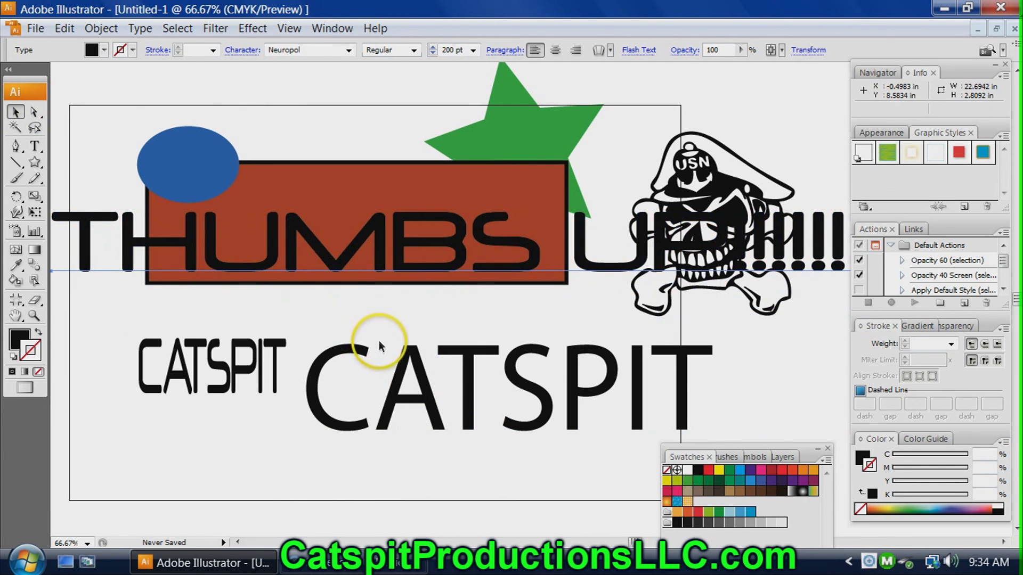